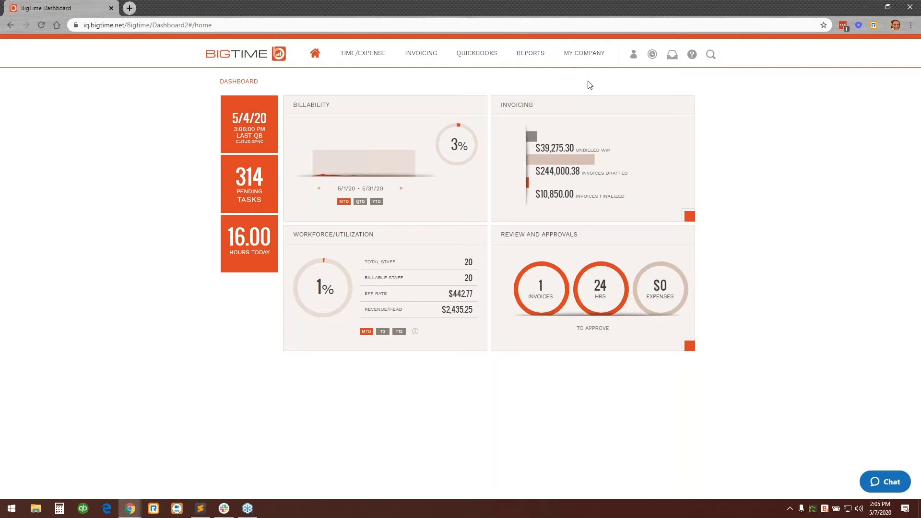
# Open the company's project list.
pyautogui.click(601, 64)
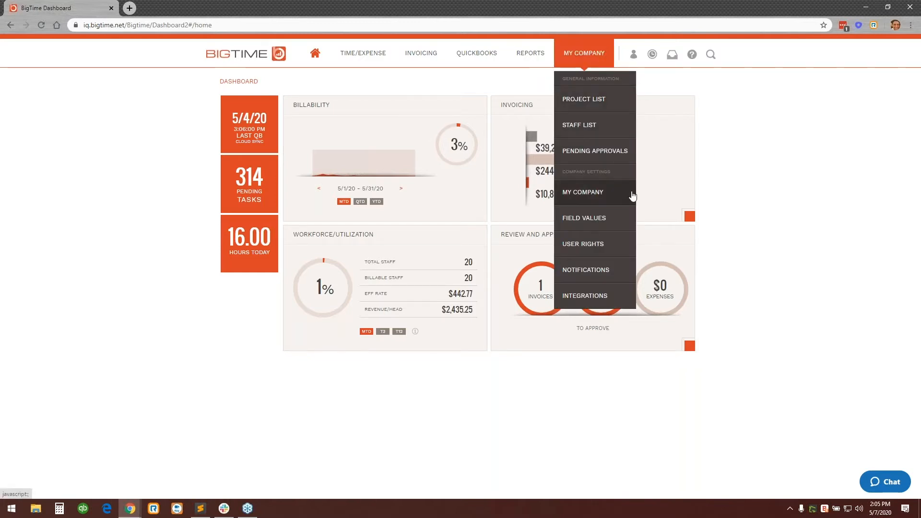
pyautogui.click(747, 130)
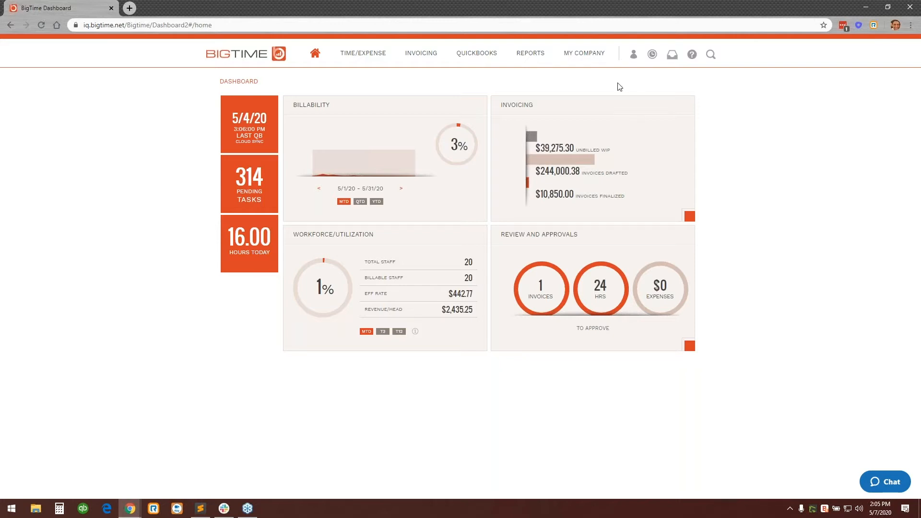
pyautogui.moveTo(603, 62)
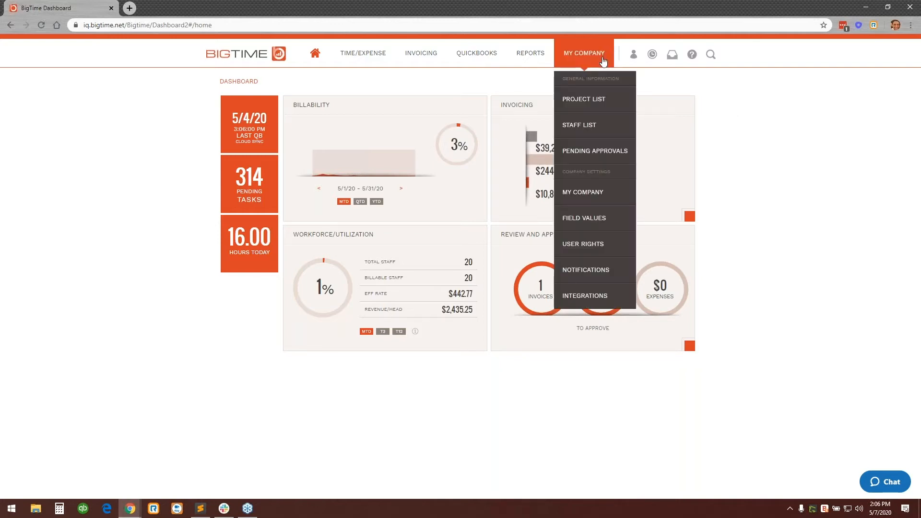
pyautogui.click(615, 107)
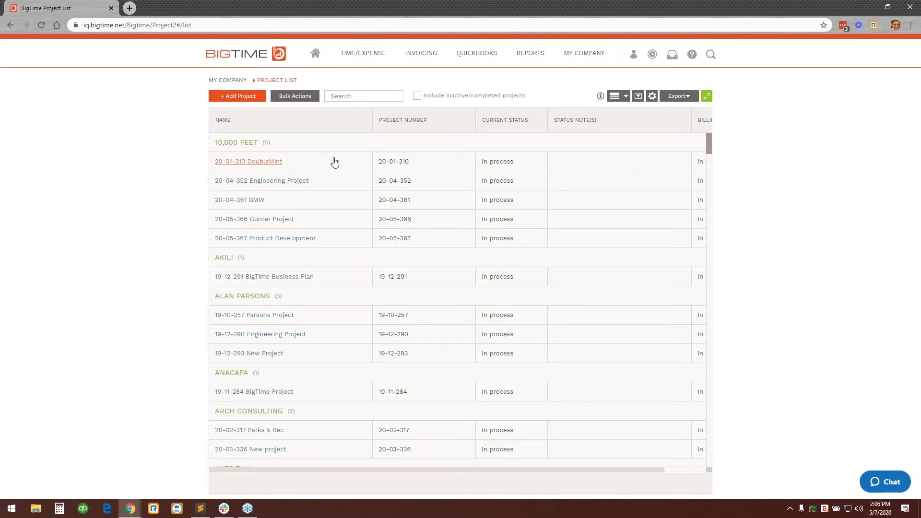
# Search the project list for "bigtime" and clear the search to restore the full list.
pyautogui.click(353, 96)
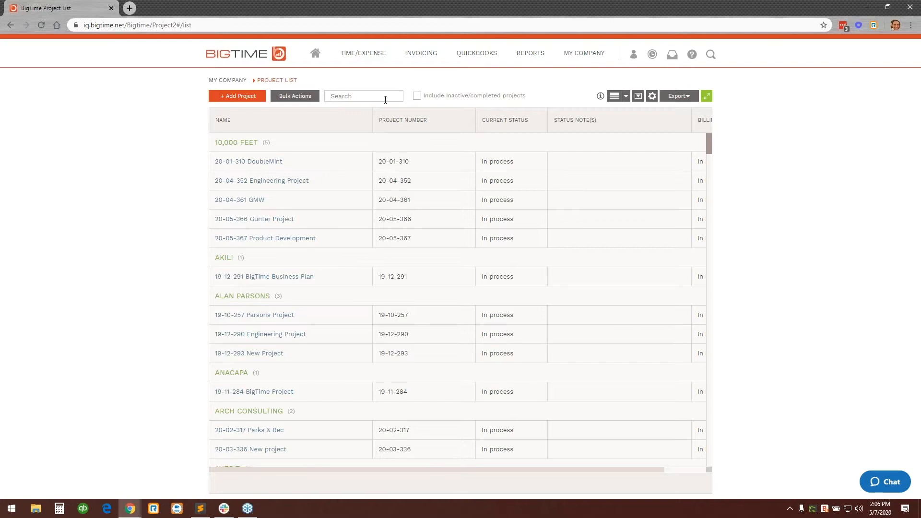
pyautogui.scroll(-7, 512, 257)
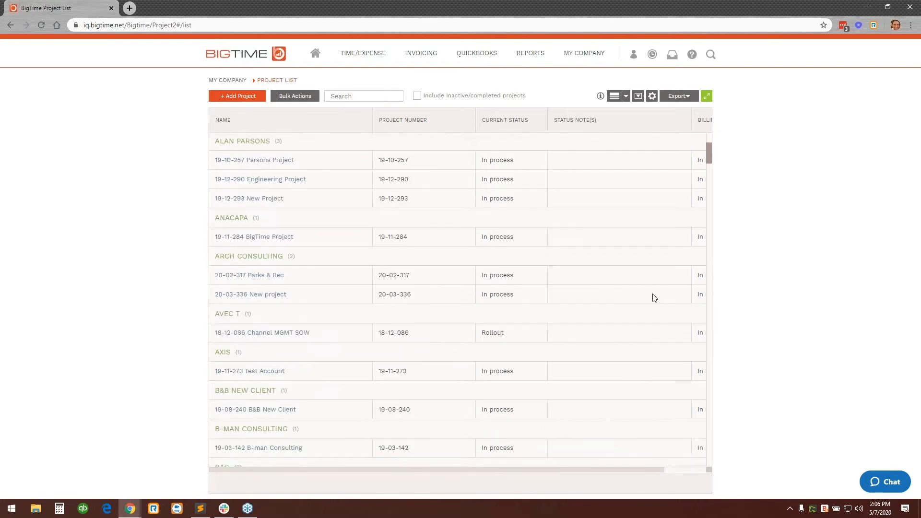
pyautogui.scroll(-5, 688, 288)
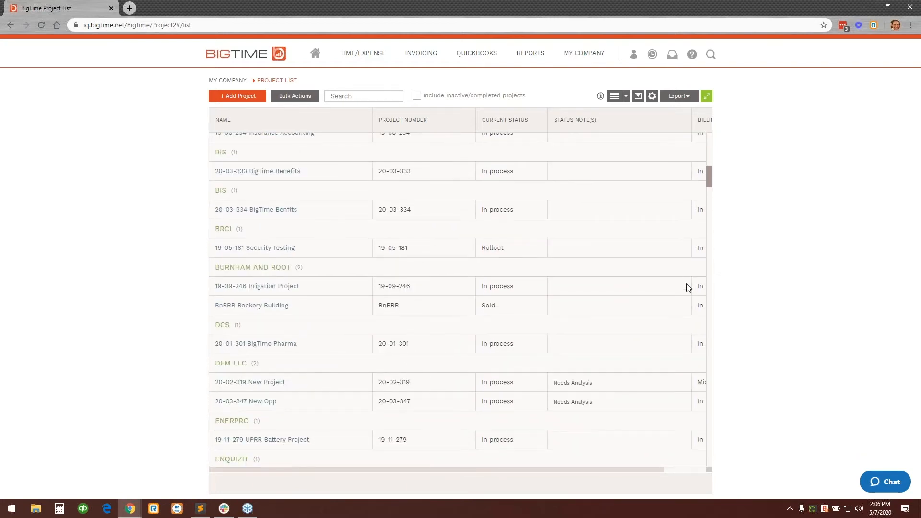
pyautogui.scroll(6, 689, 288)
pyautogui.scroll(5, 689, 287)
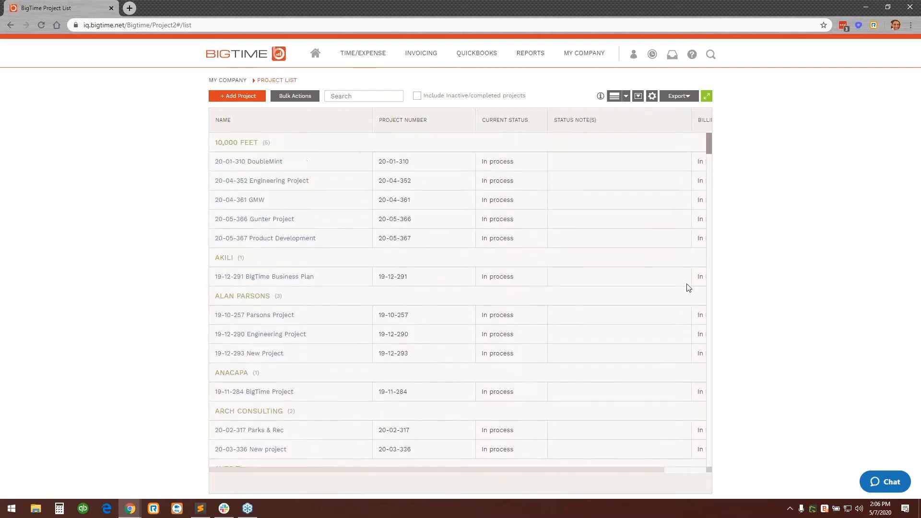
pyautogui.click(366, 95)
pyautogui.write('bigti')
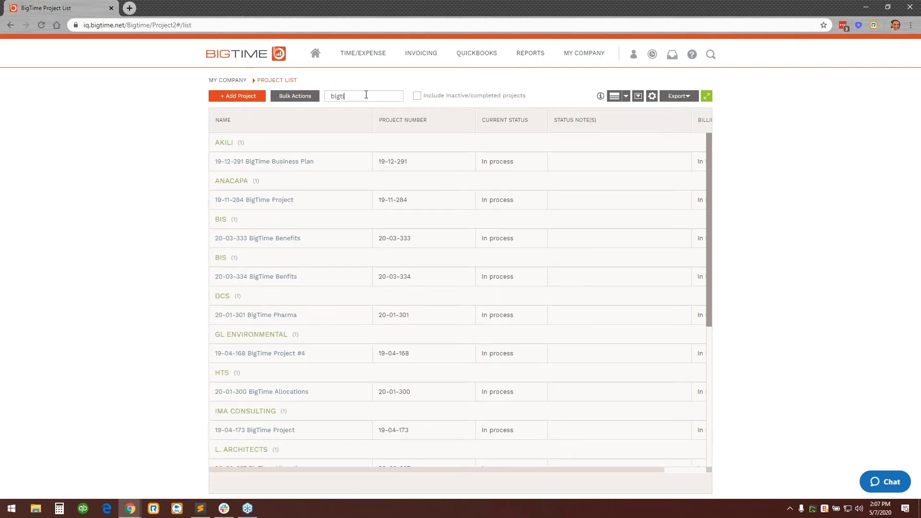
pyautogui.write('me')
pyautogui.press('BackSpace')
pyautogui.press('BackSpace')
pyautogui.press('BackSpace')
pyautogui.press('BackSpace')
pyautogui.press('BackSpace')
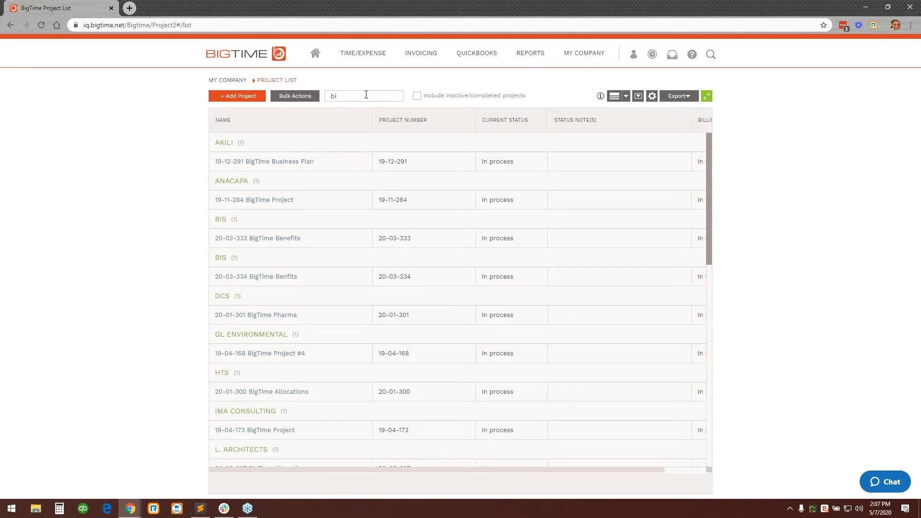
pyautogui.press('BackSpace')
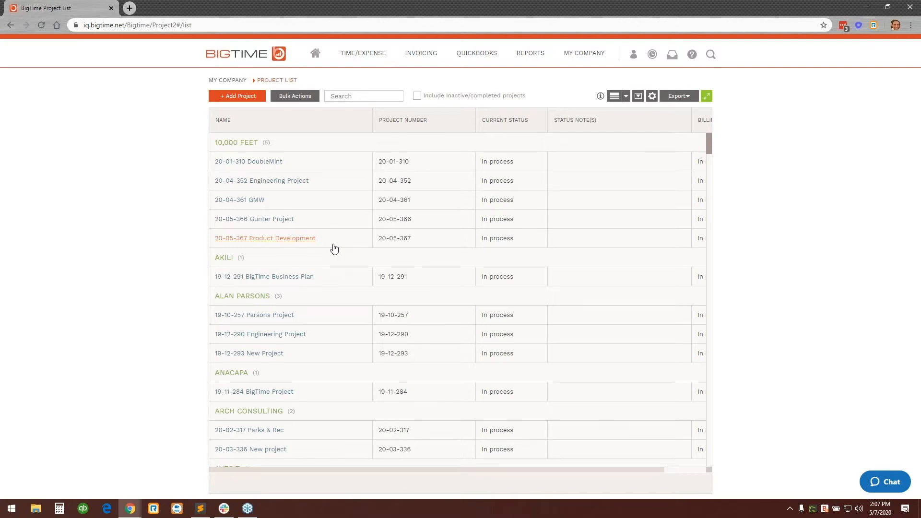
# Open the 20-05-367 Product Development project and review the available project types without choosing one.
pyautogui.click(287, 238)
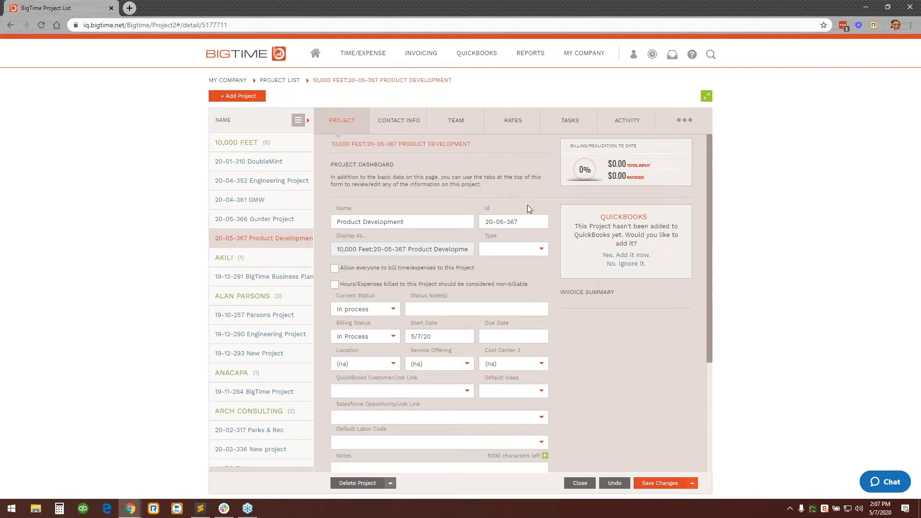
pyautogui.click(545, 258)
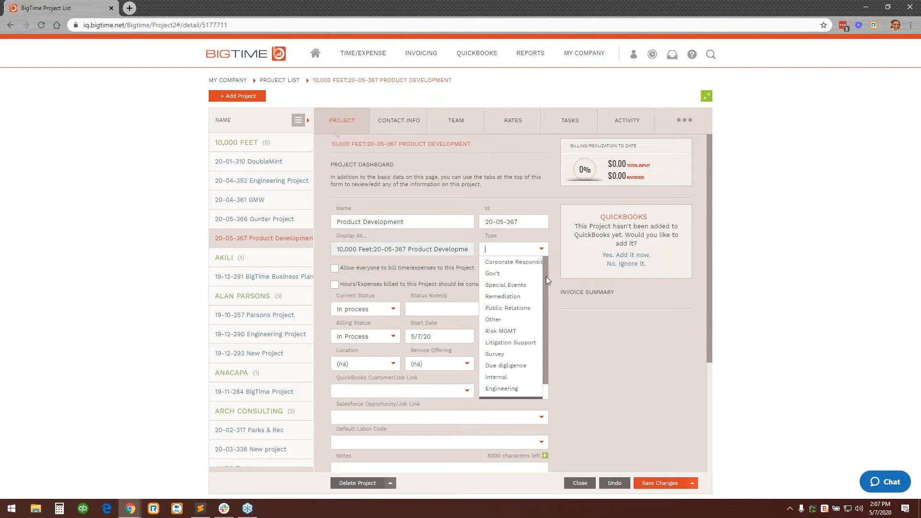
pyautogui.scroll(-1, 548, 277)
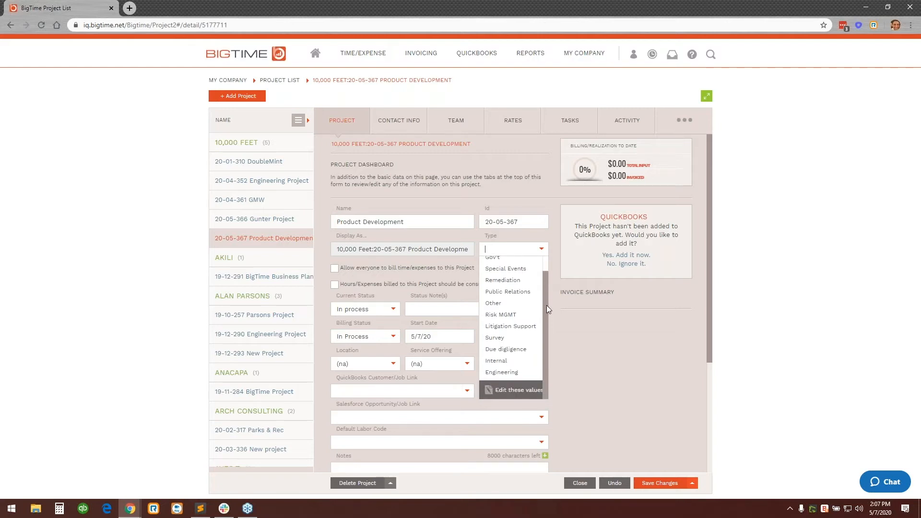
pyautogui.scroll(1, 545, 288)
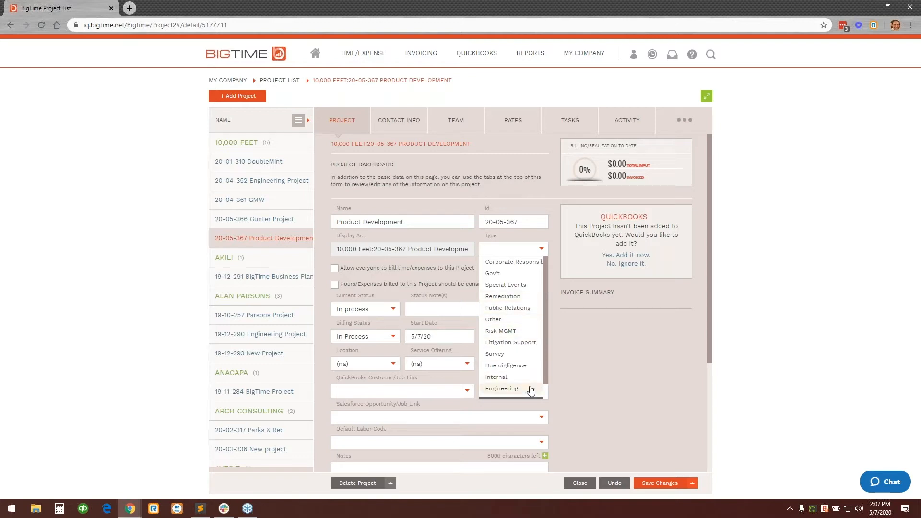
pyautogui.click(591, 343)
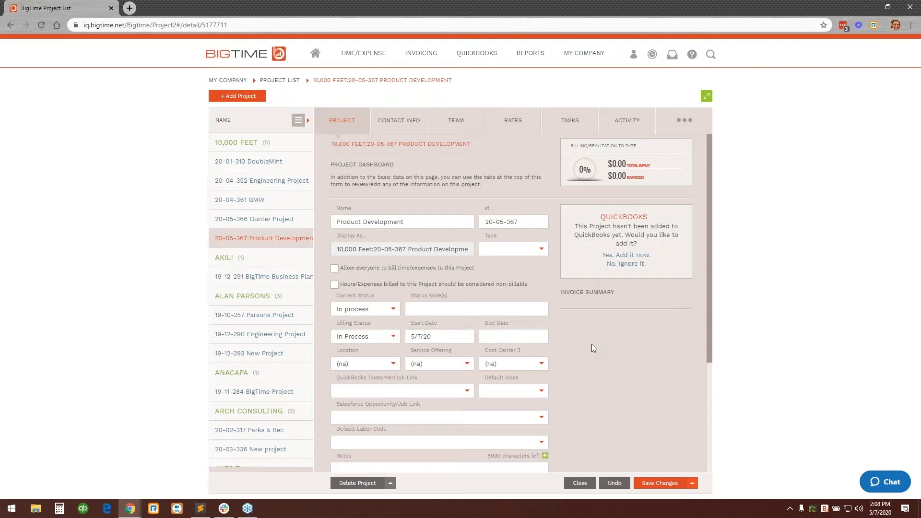
# Review the project's remaining detail fields down to the custom fields and add the project to QuickBooks.
pyautogui.scroll(-1, 591, 344)
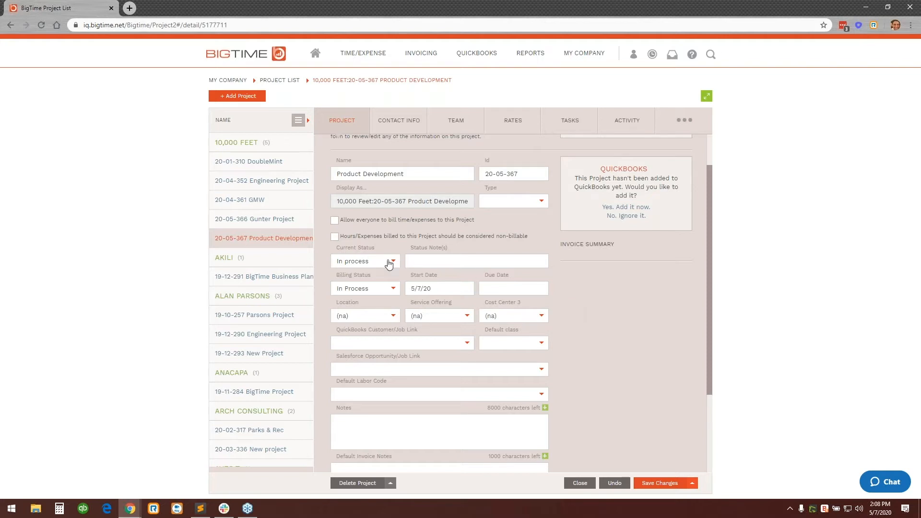
pyautogui.scroll(-1, 388, 269)
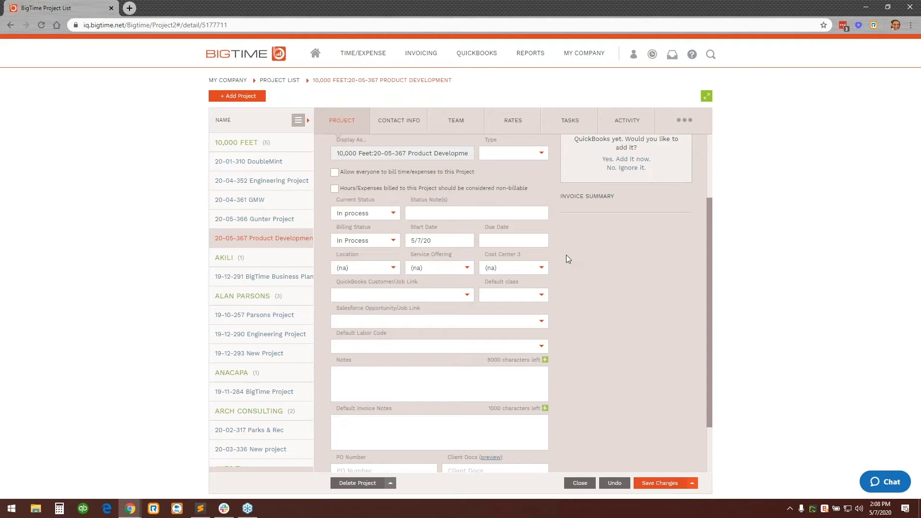
pyautogui.scroll(-2, 577, 259)
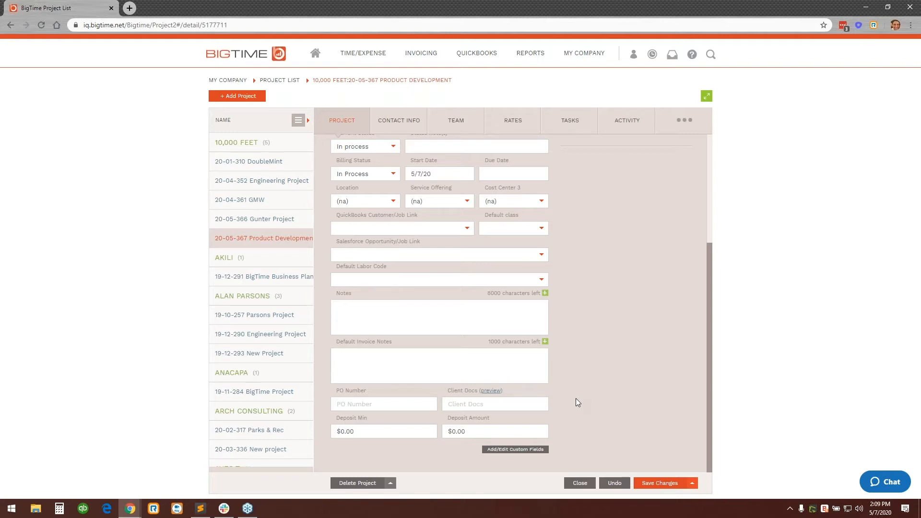
pyautogui.scroll(4, 578, 402)
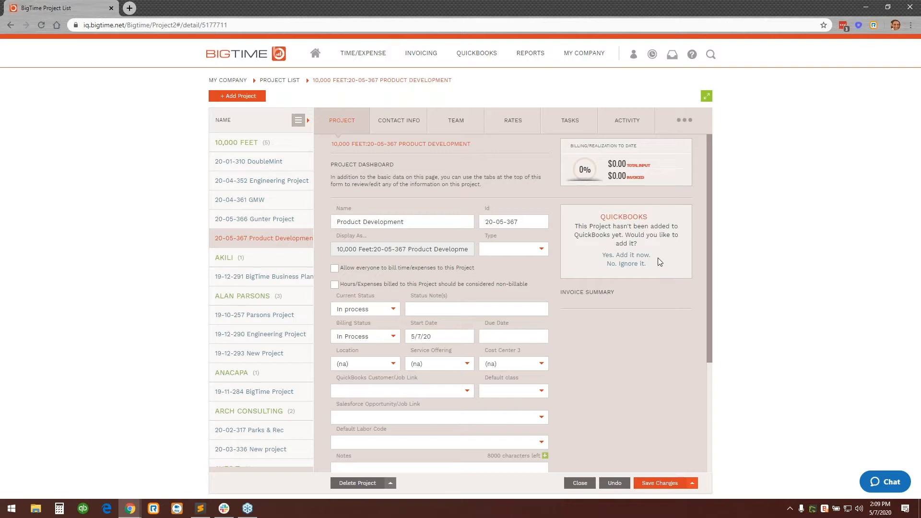
pyautogui.click(626, 256)
pyautogui.click(533, 181)
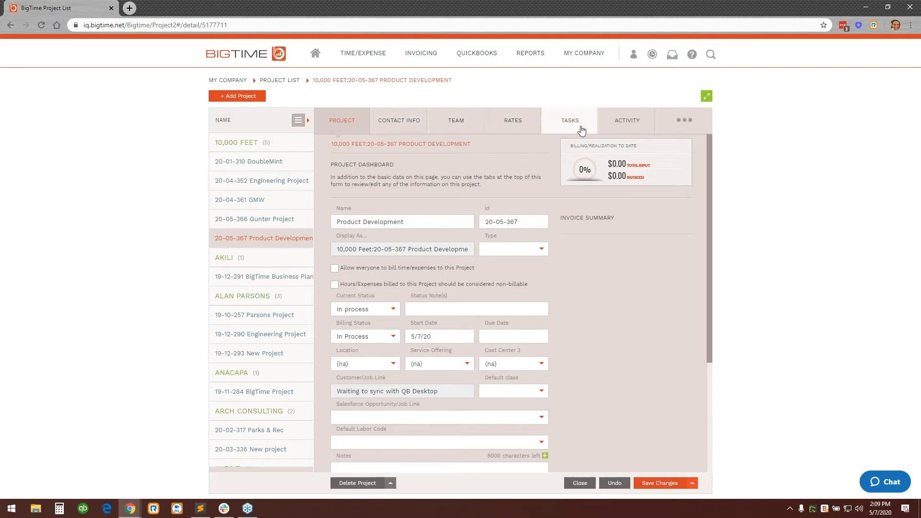
# Leave the project details without saving and view the client's contact information and the project's team assignments.
pyautogui.click(410, 125)
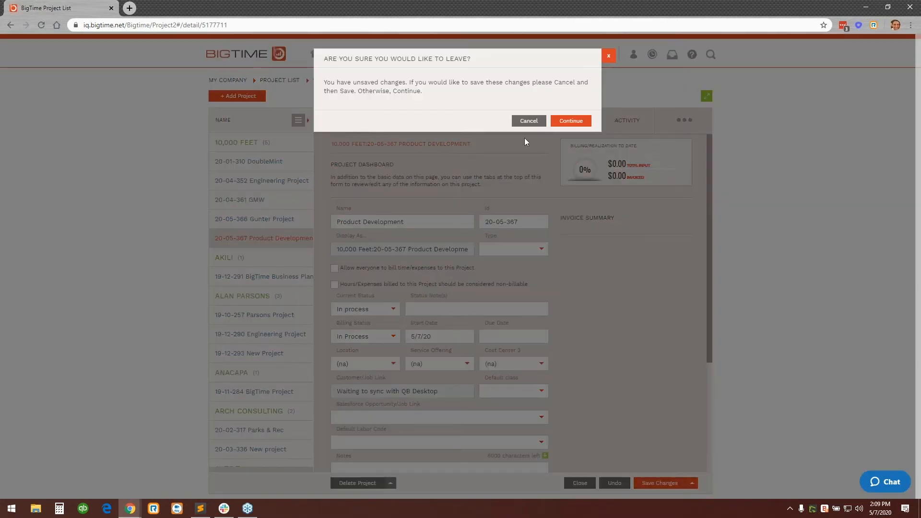
pyautogui.click(580, 121)
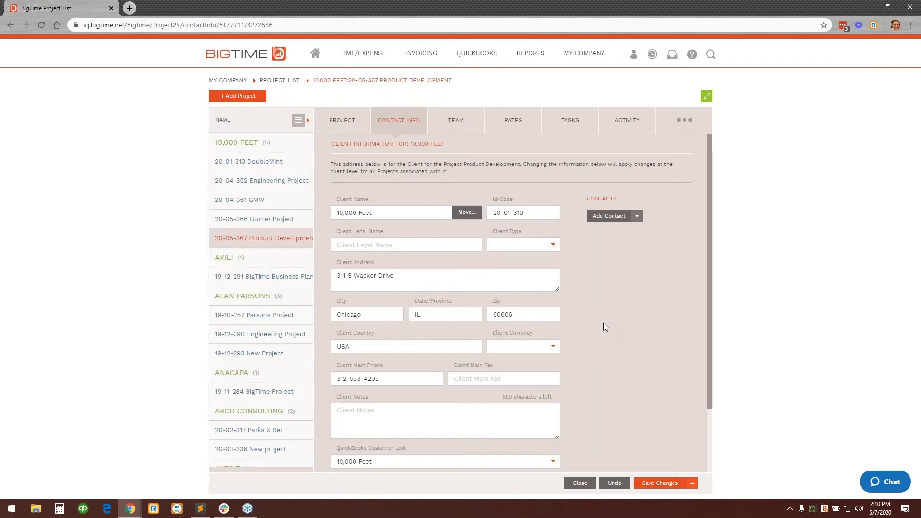
pyautogui.click(468, 127)
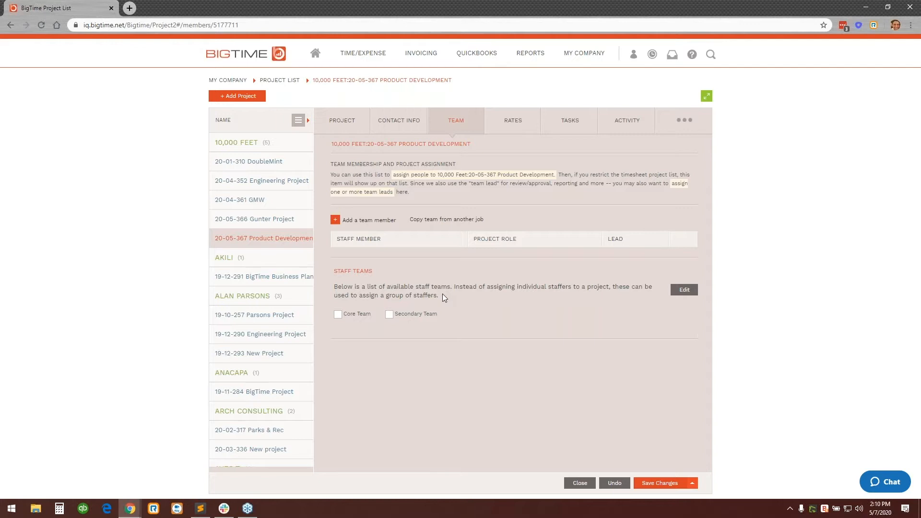
# Review the project's billing rates and the list of common rate cards without applying one.
pyautogui.click(514, 122)
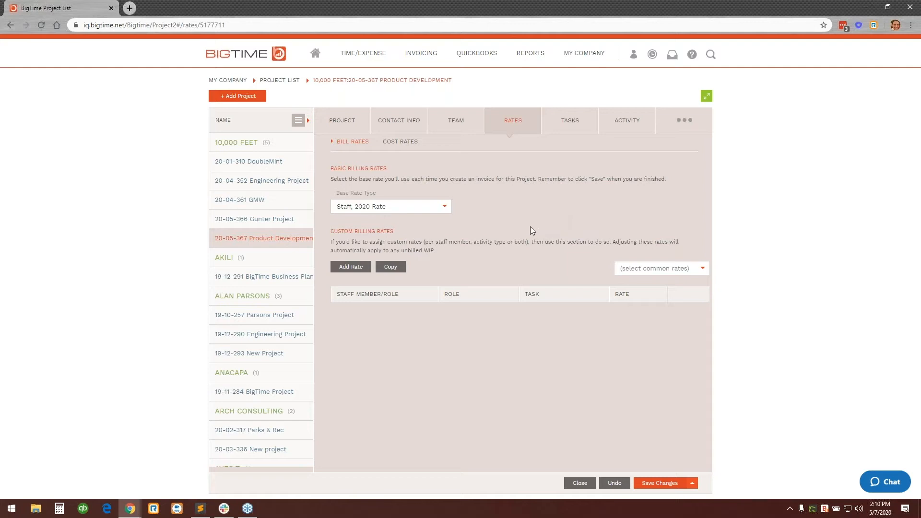
pyautogui.click(700, 274)
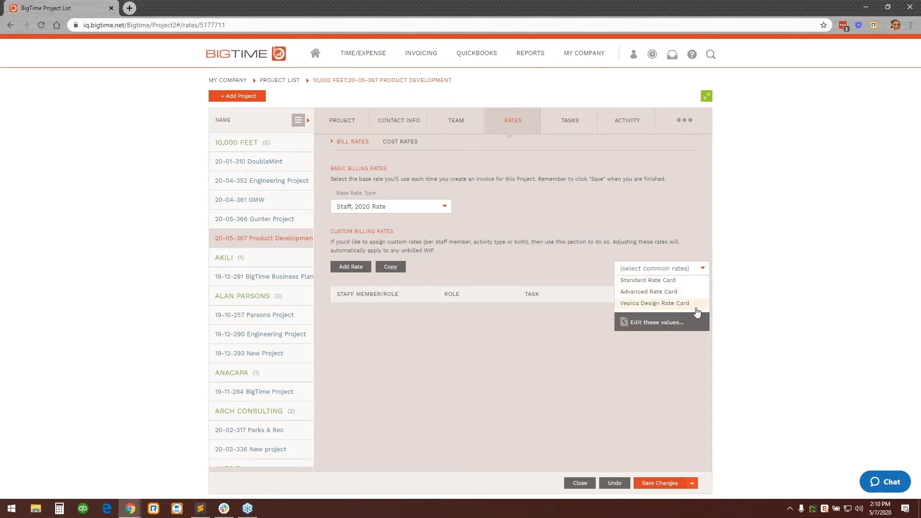
pyautogui.click(693, 238)
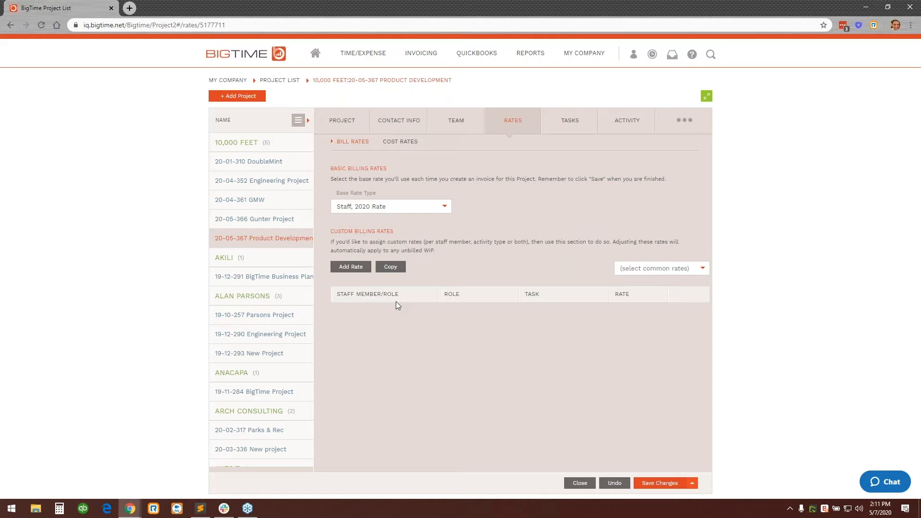
# Review the project's task budget status and the task editor, including the actions available for the Develop task.
pyautogui.click(570, 121)
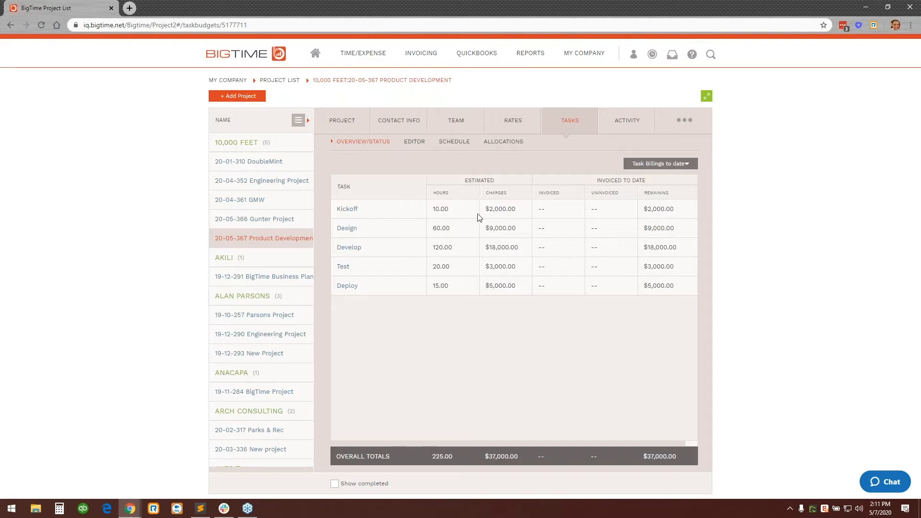
pyautogui.click(420, 146)
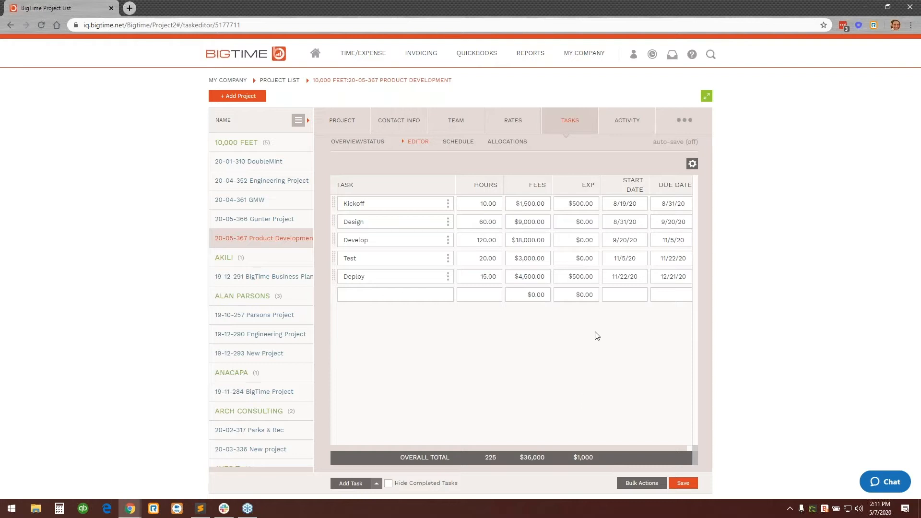
pyautogui.click(448, 240)
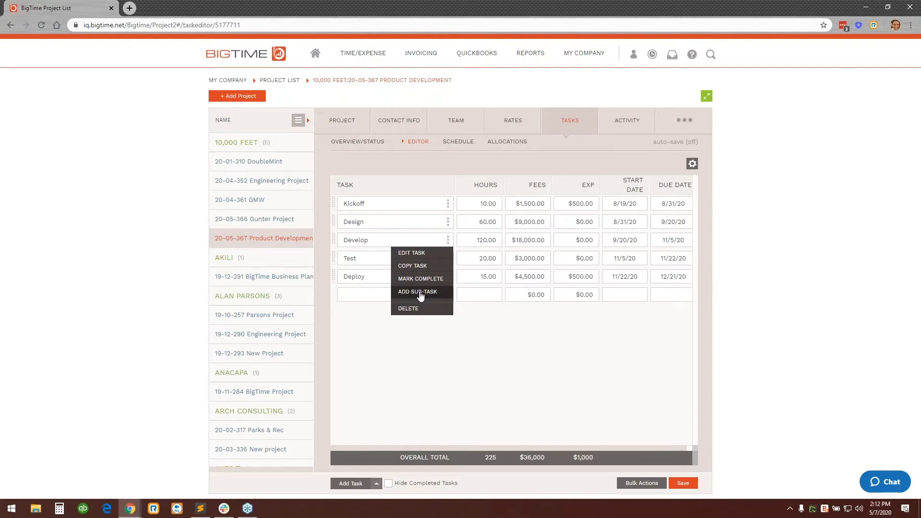
pyautogui.click(515, 327)
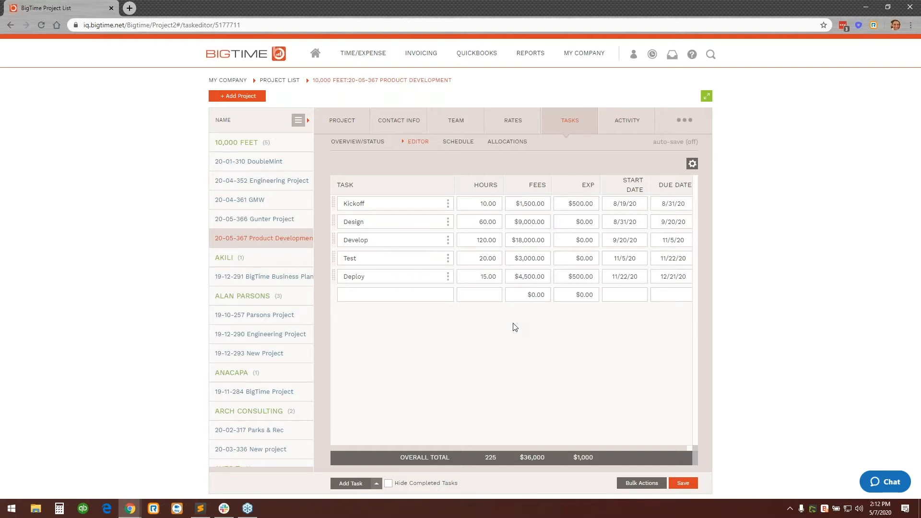
# View the task schedule's Gantt chart in full screen, and show and hide its critical path.
pyautogui.click(459, 144)
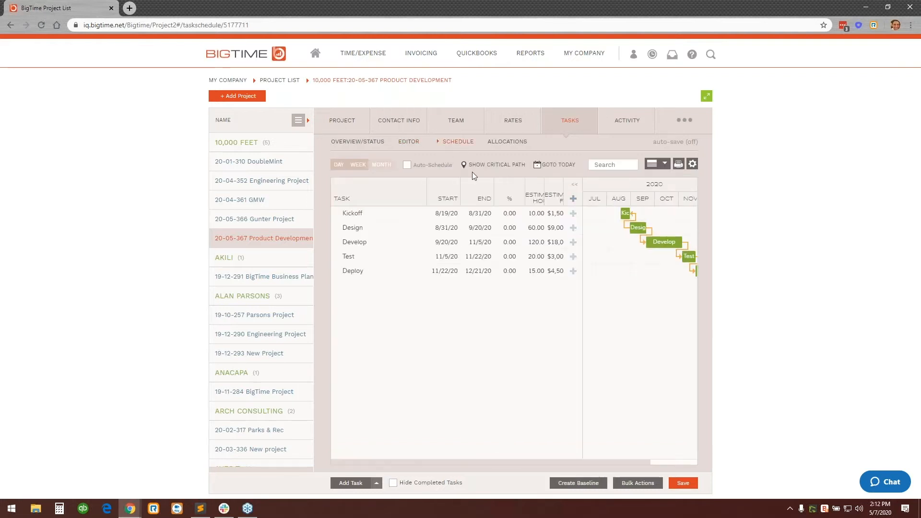
pyautogui.click(706, 98)
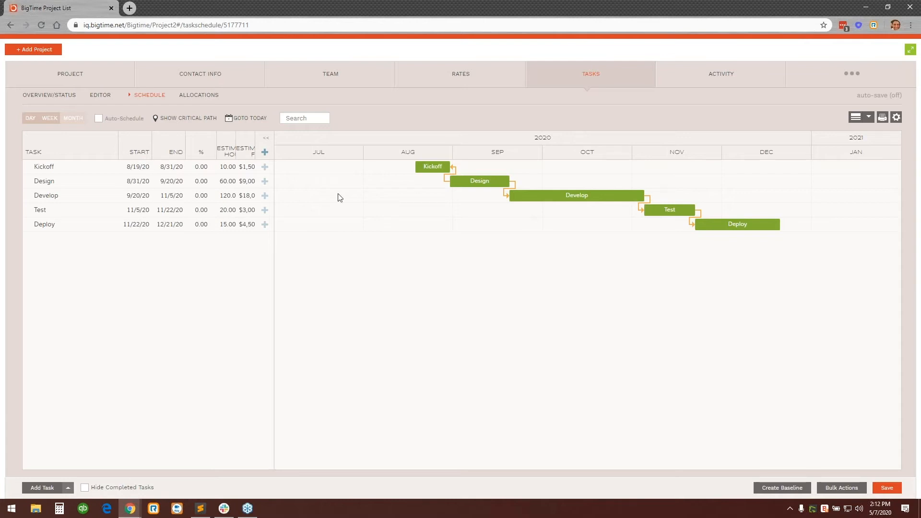
pyautogui.click(180, 120)
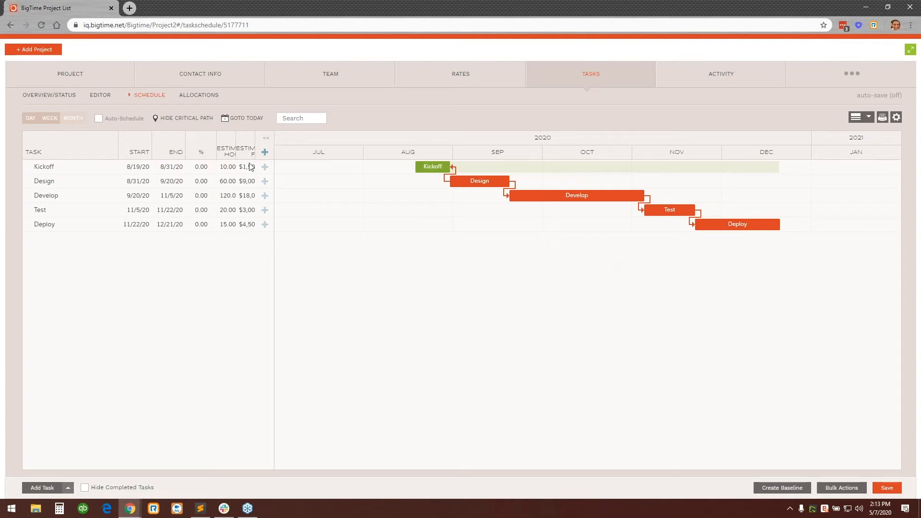
pyautogui.click(191, 120)
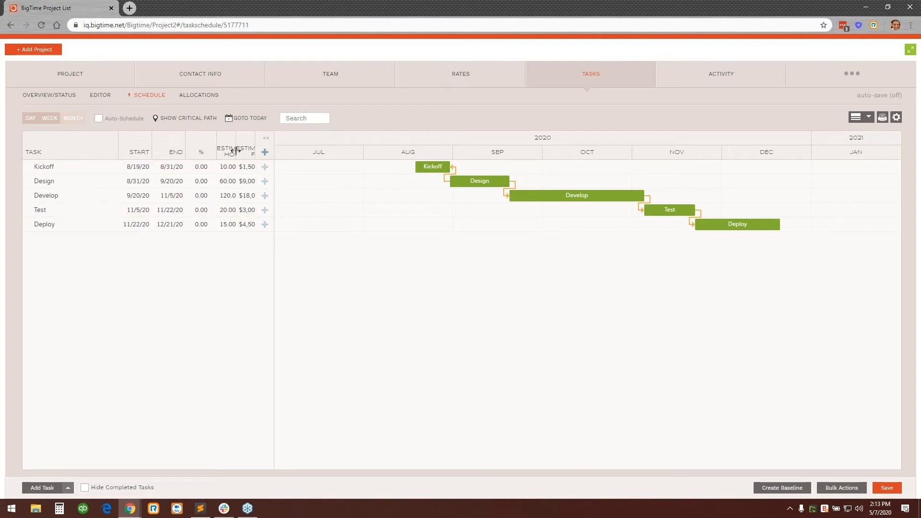
# Widen the estimated hours and fees columns in the task schedule and leave the full-screen view.
pyautogui.moveTo(236, 147); pyautogui.dragTo(293, 146)
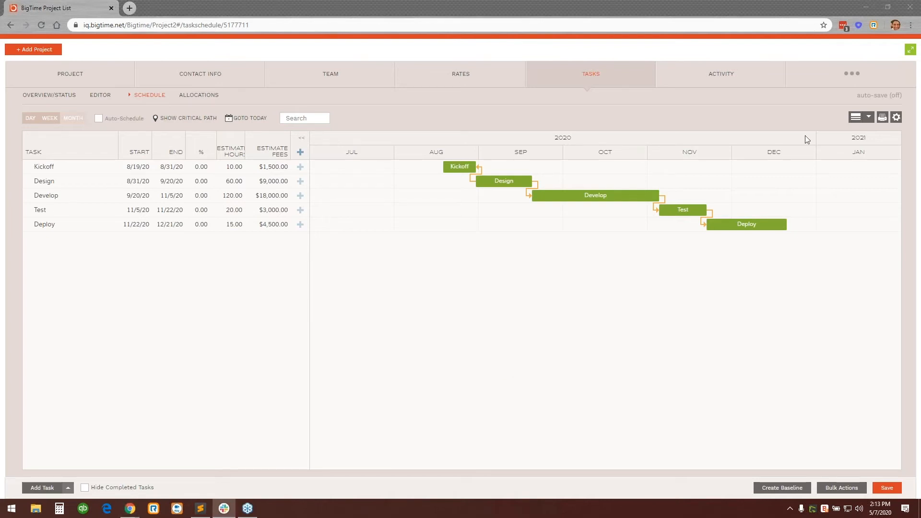
pyautogui.click(914, 52)
pyautogui.click(914, 52)
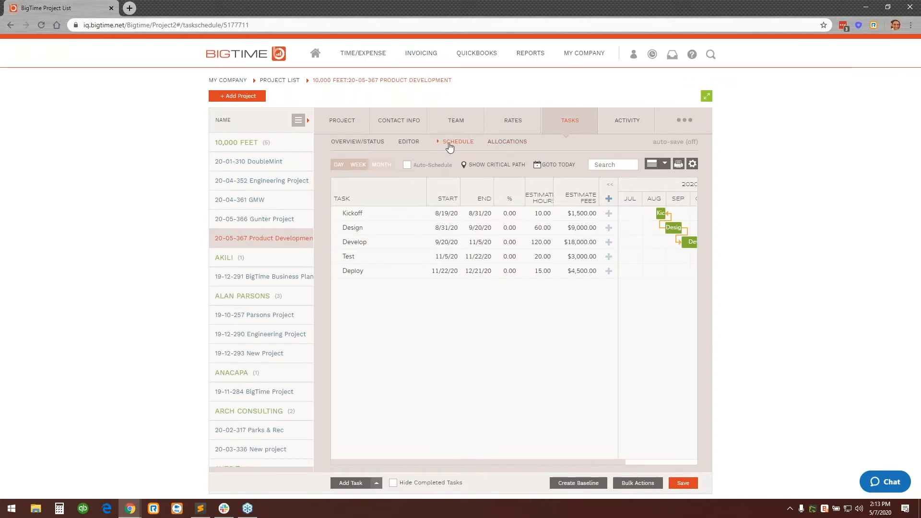
# Review the project's task editor and the allocations dashboard, including the budget and actual hours of the key members.
pyautogui.click(415, 142)
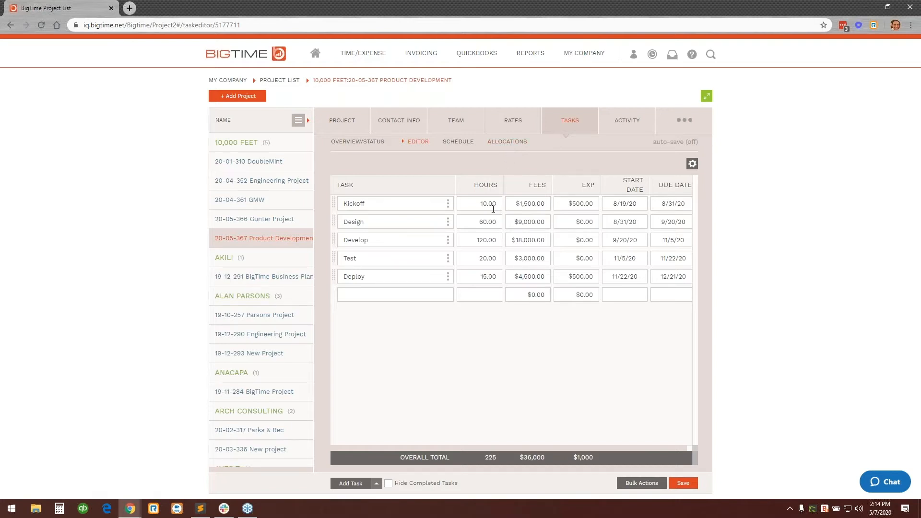
pyautogui.click(513, 147)
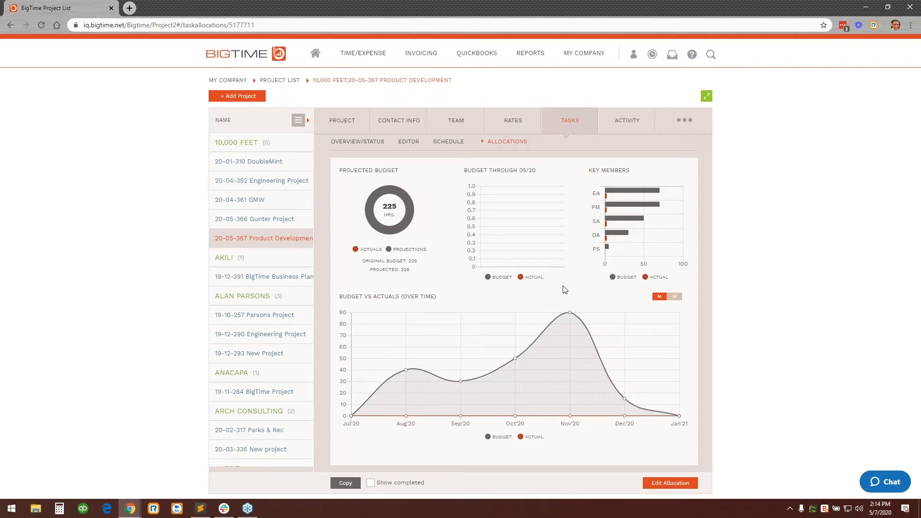
pyautogui.moveTo(650, 192)
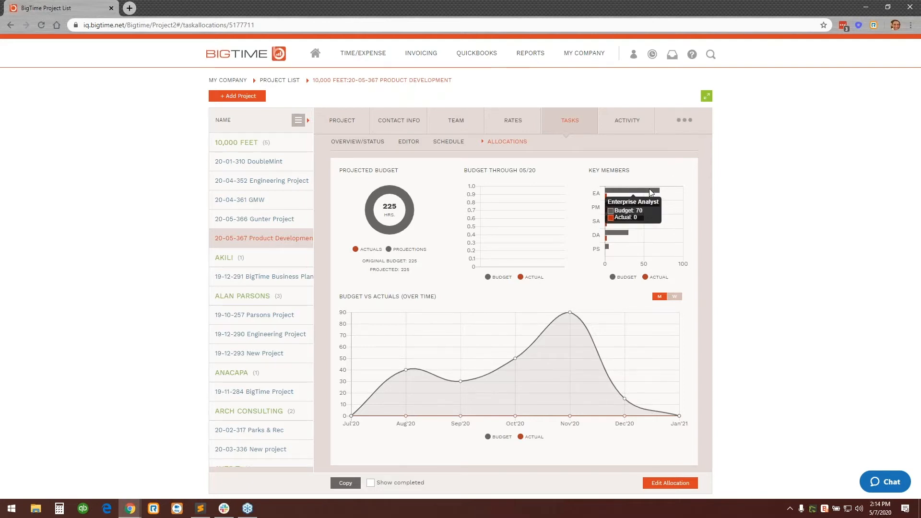
pyautogui.moveTo(650, 208)
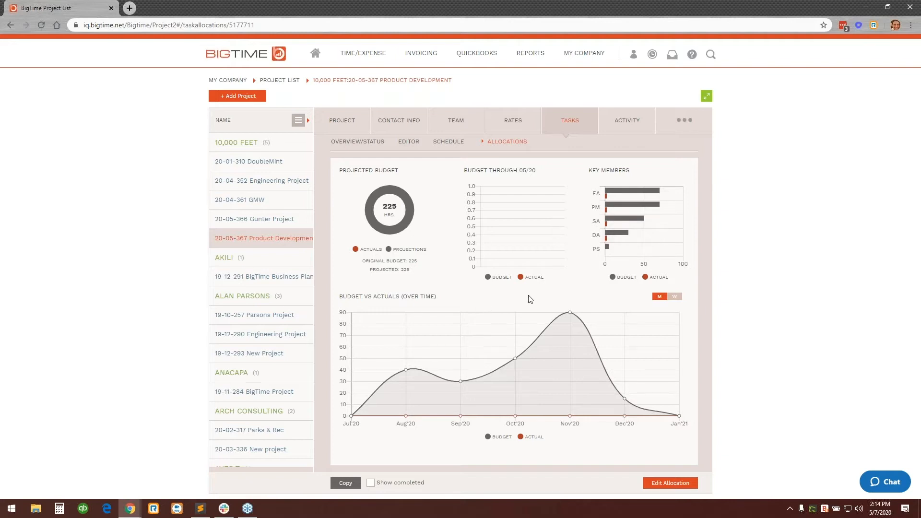
# Open the project's allocations for editing and review the monthly hours allocated to each role from Kickoff through Deploy.
pyautogui.click(669, 483)
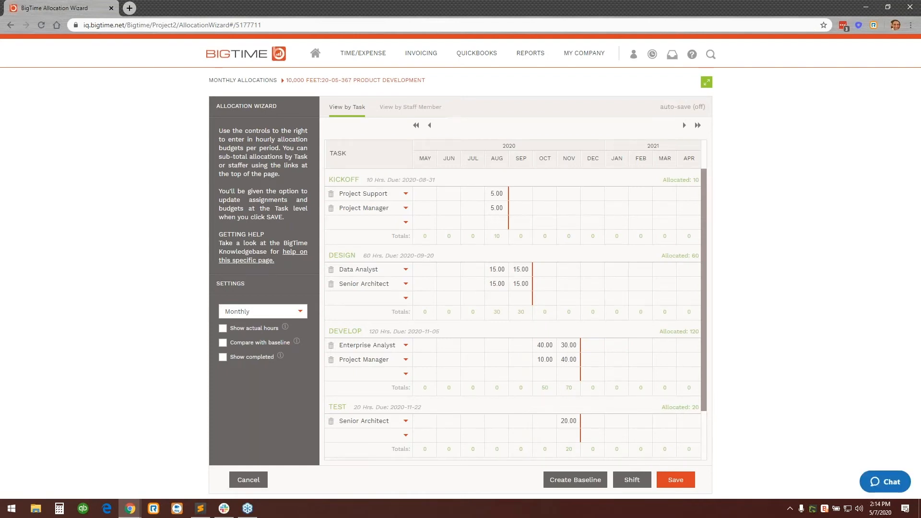
pyautogui.moveTo(355, 180); pyautogui.dragTo(332, 180)
pyautogui.click(385, 196)
pyautogui.scroll(-2, 505, 362)
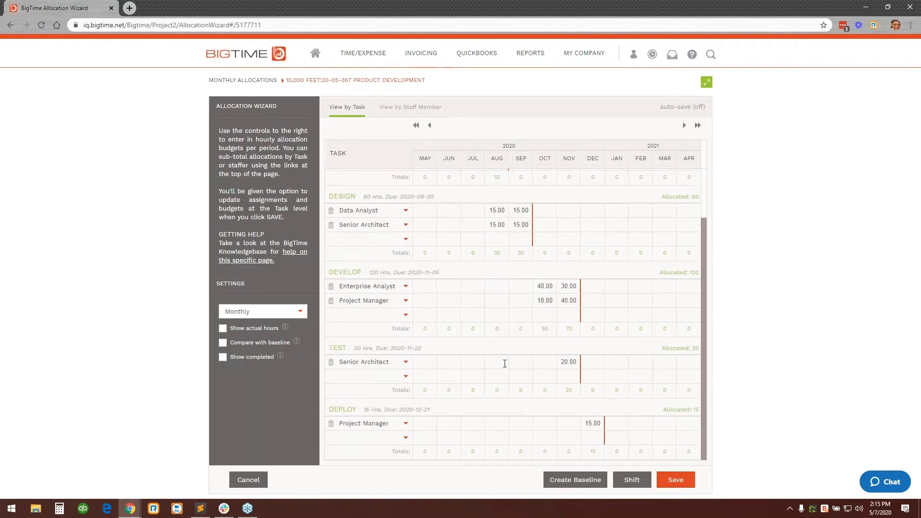
pyautogui.scroll(1, 503, 363)
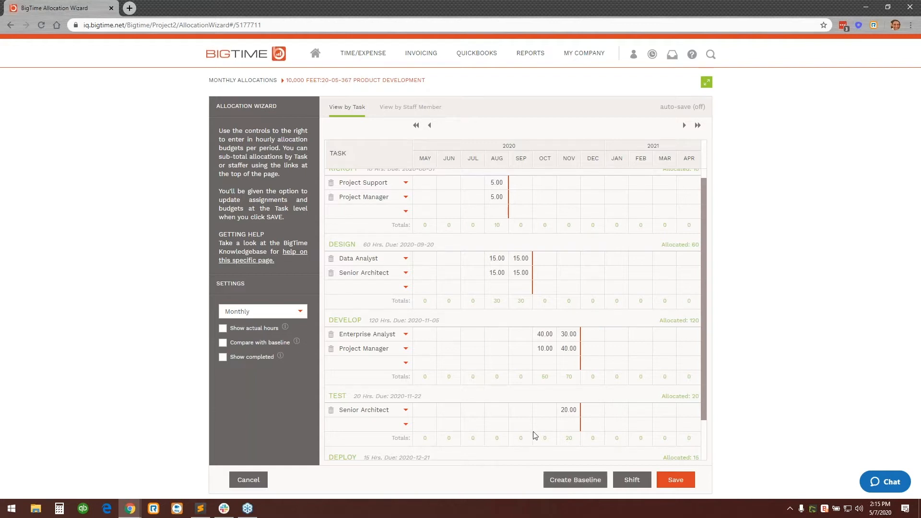
pyautogui.scroll(1, 516, 407)
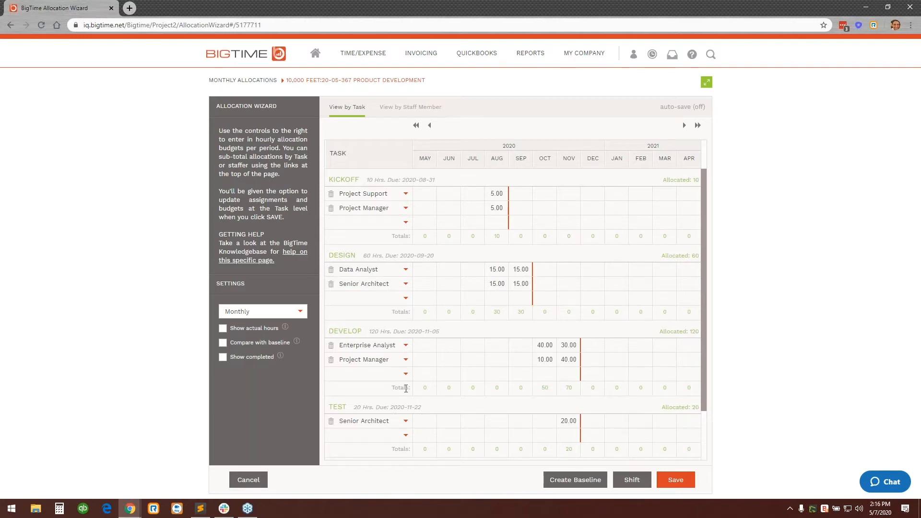
# Group the allocations by staff member and replace the Data Analyst role with the last suggested staff member.
pyautogui.click(409, 114)
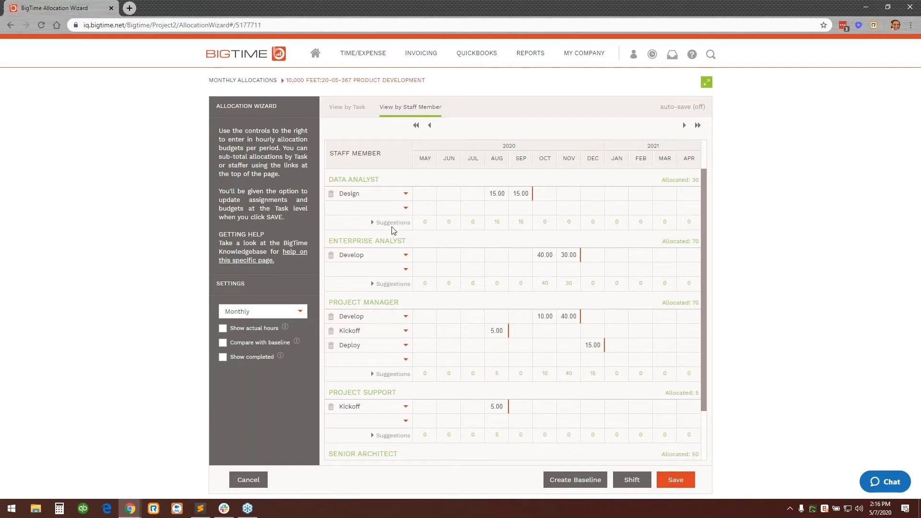
pyautogui.moveTo(333, 178); pyautogui.dragTo(379, 178)
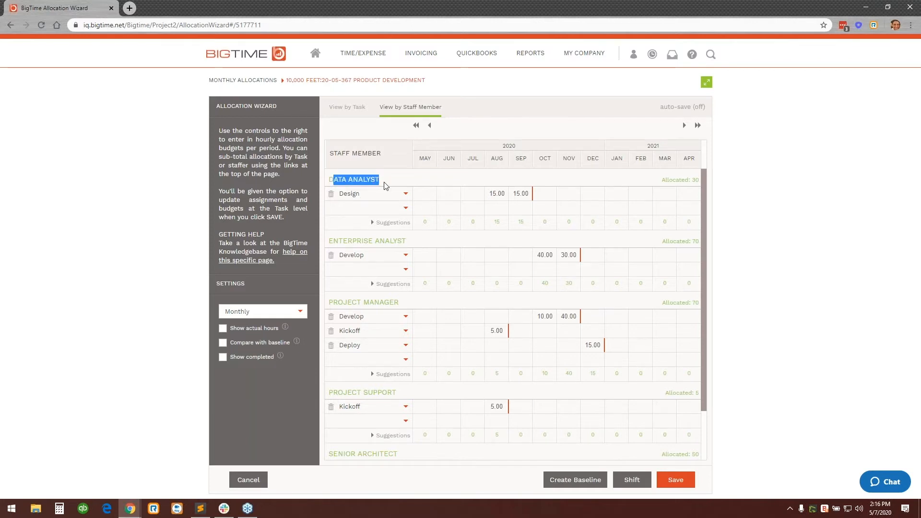
pyautogui.click(386, 187)
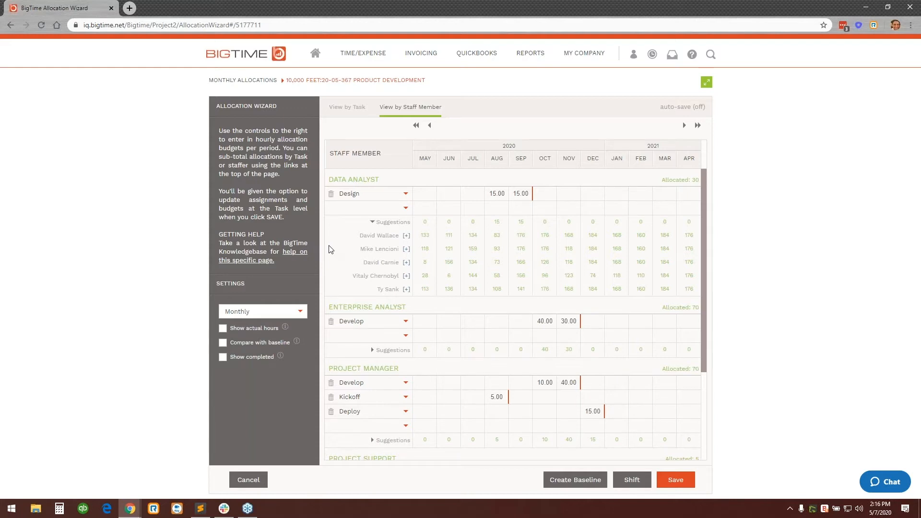
pyautogui.click(406, 289)
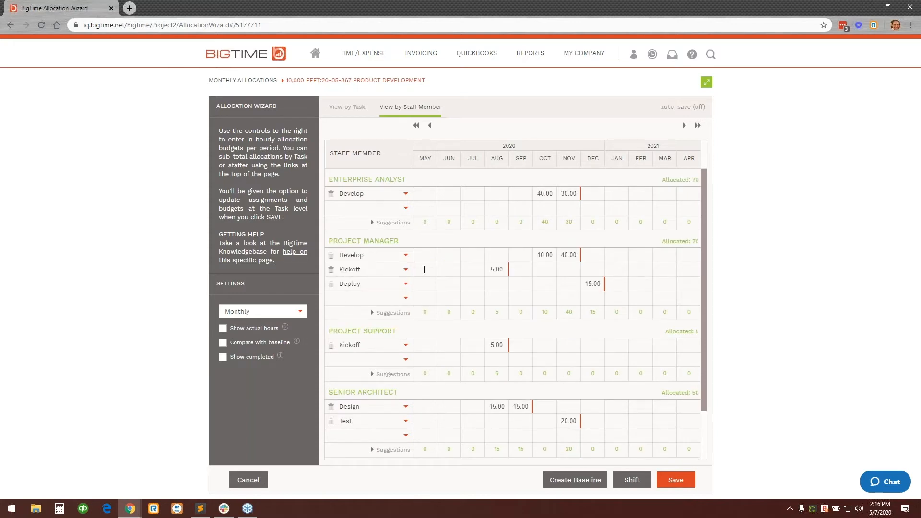
# Replace the Project Manager role with its first suggested staff member and the Project Support role with its last suggestion.
pyautogui.click(391, 313)
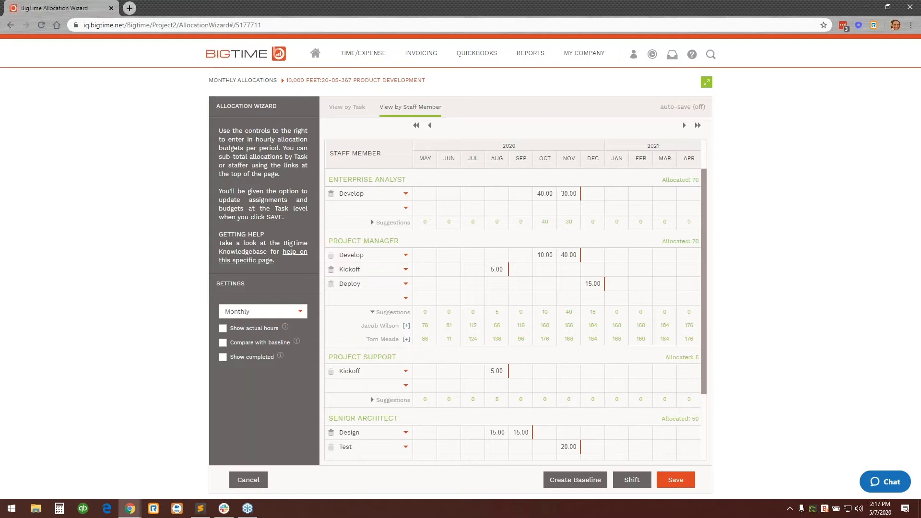
pyautogui.click(406, 325)
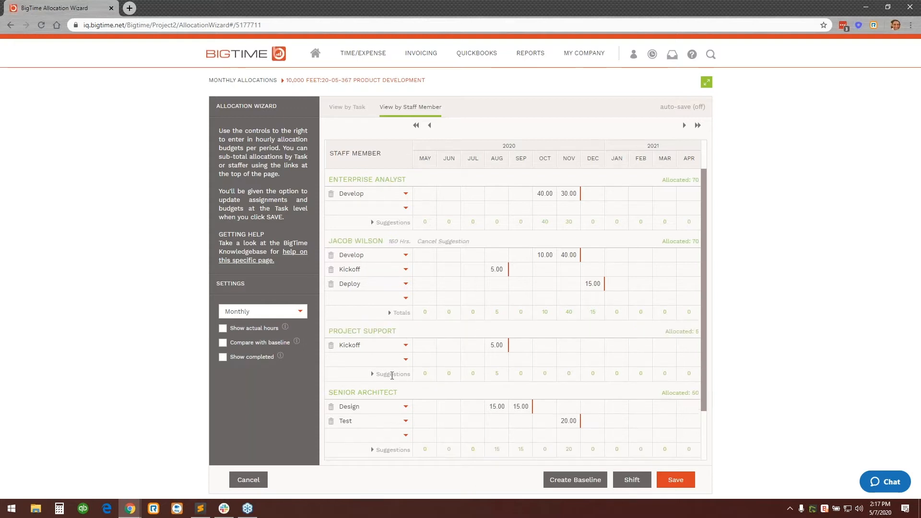
pyautogui.click(391, 373)
pyautogui.scroll(-1, 434, 374)
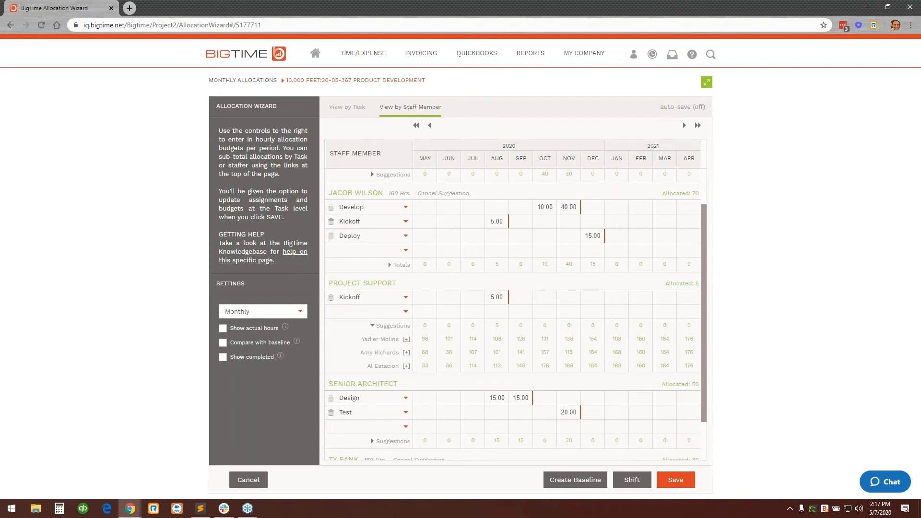
pyautogui.click(406, 366)
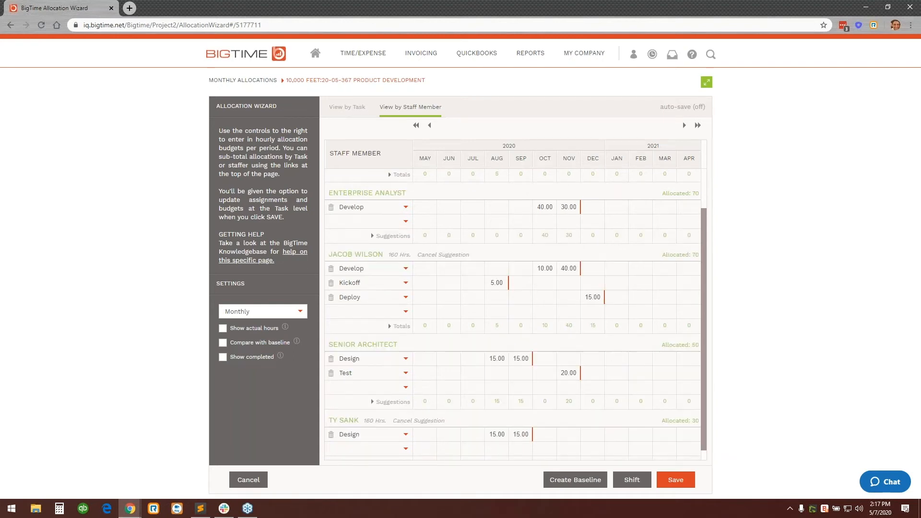
# Replace the Senior Architect role with its last suggested staff member and the Enterprise Analyst role with its first suggestion.
pyautogui.click(402, 391)
pyautogui.scroll(-1, 444, 373)
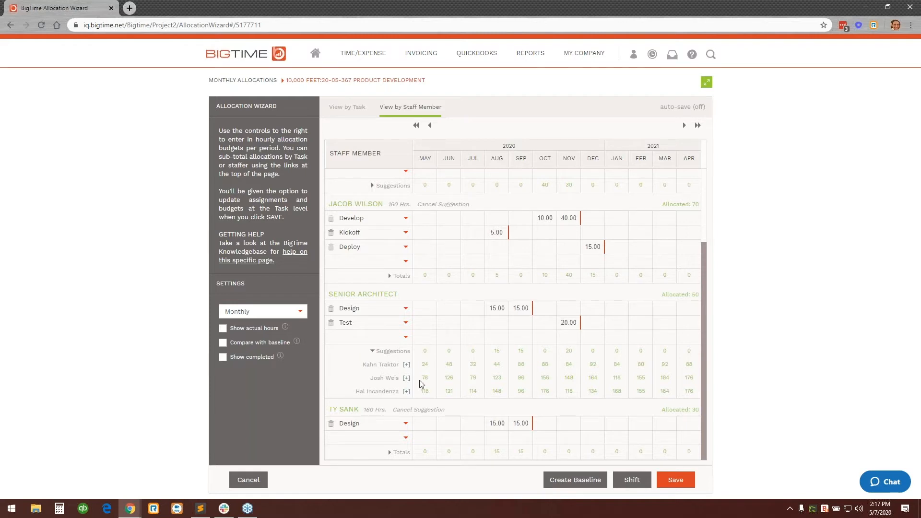
pyautogui.click(406, 392)
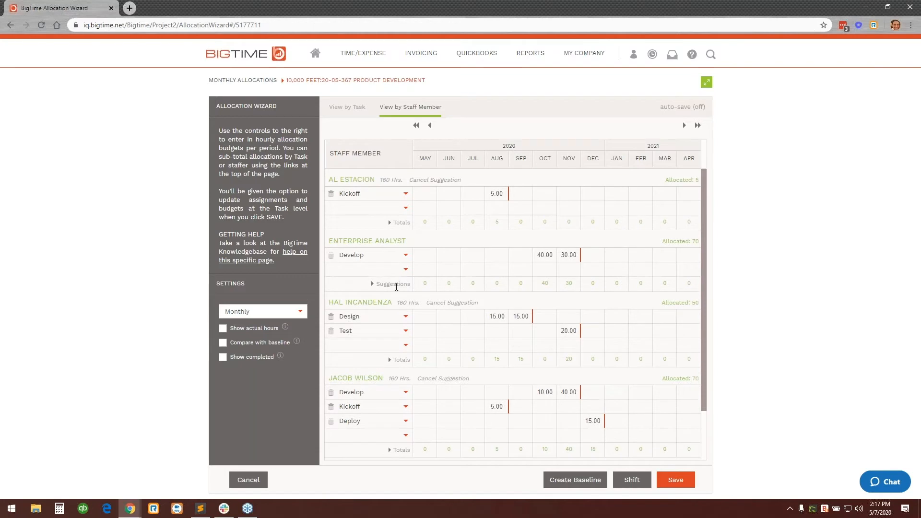
pyautogui.click(396, 286)
pyautogui.click(406, 296)
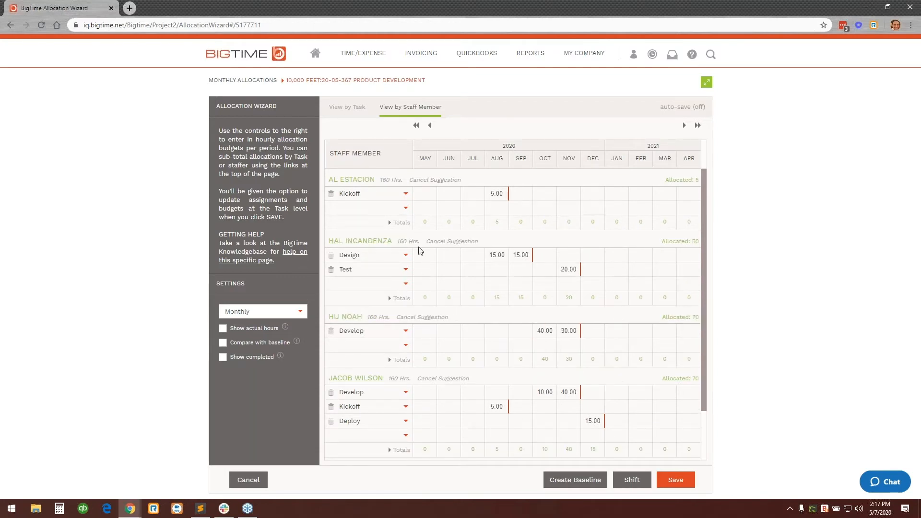
# Check the staffed allocations by task and save them with the Fixed Fee (% of Overall Budget) revenue recognition model.
pyautogui.click(351, 110)
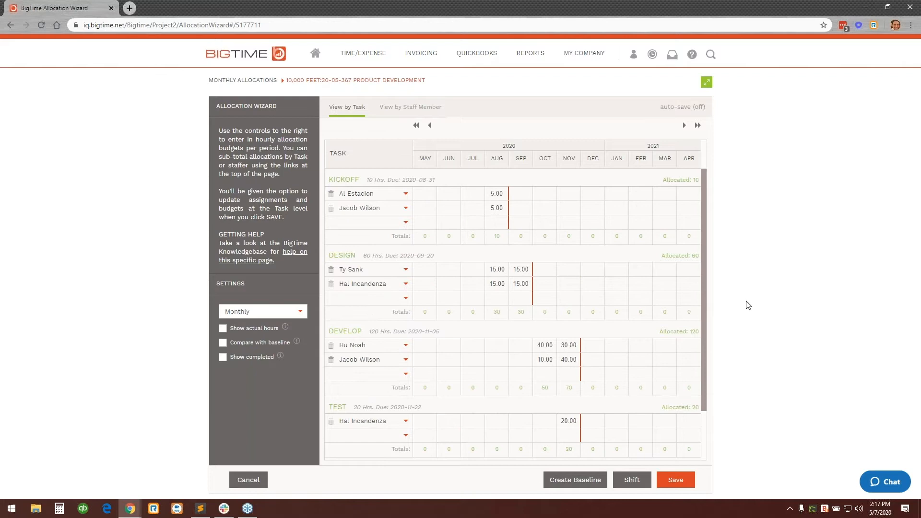
pyautogui.click(672, 481)
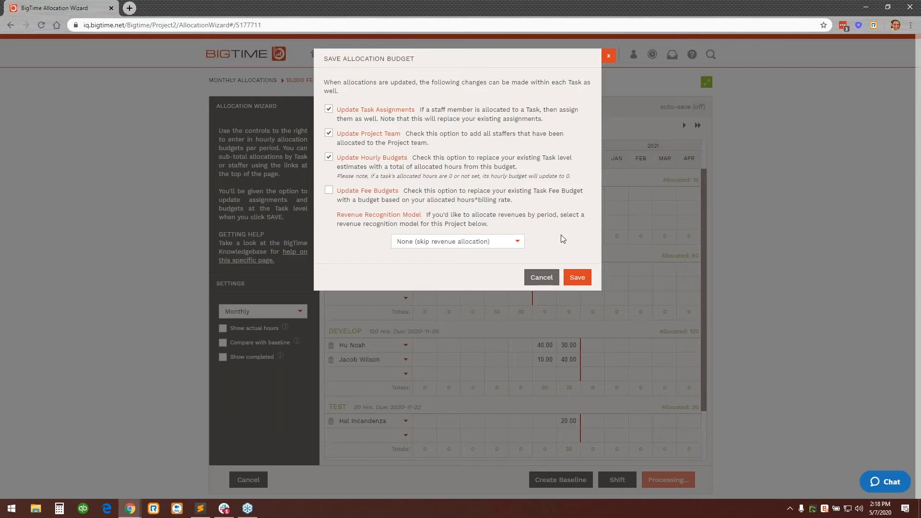
pyautogui.click(516, 241)
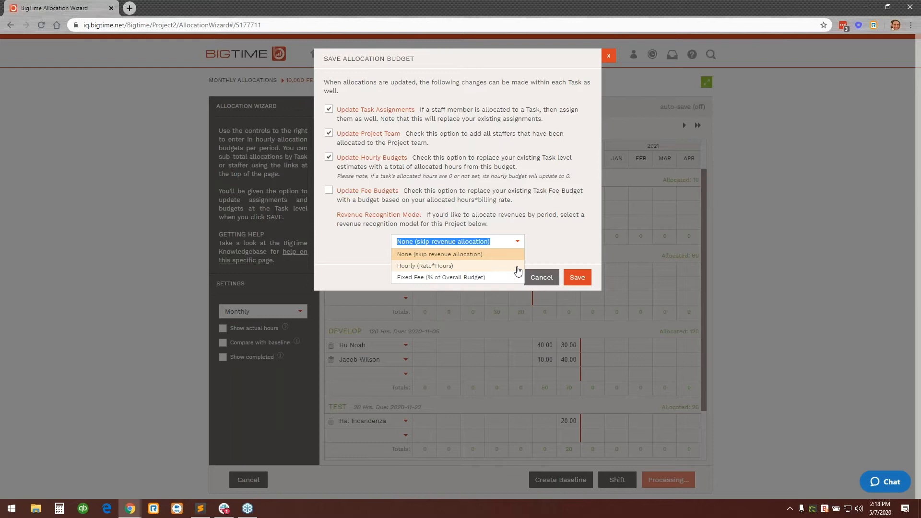
pyautogui.click(481, 280)
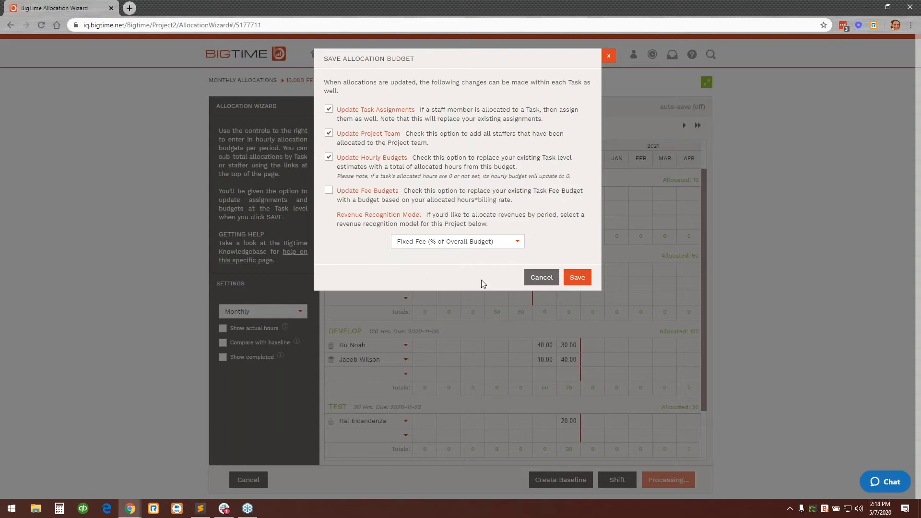
pyautogui.click(583, 279)
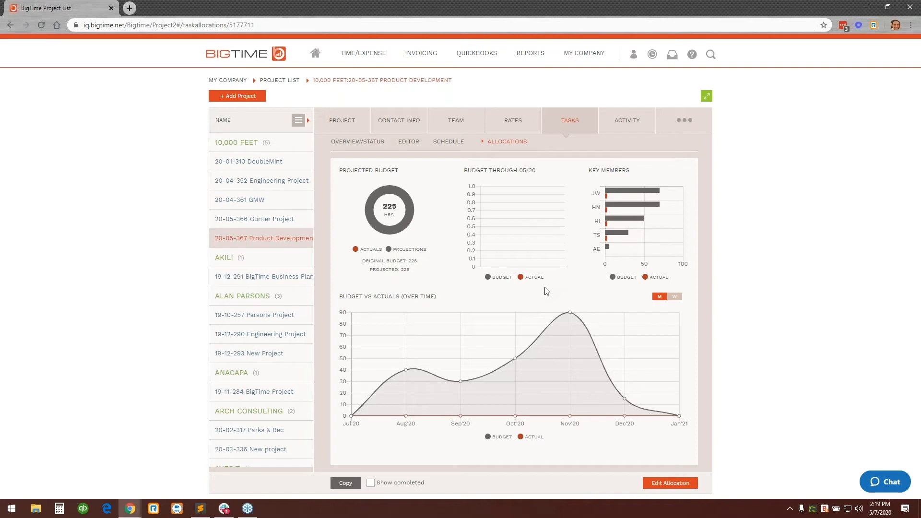
# View the project's tasks in the editor and go to the weekly timesheet.
pyautogui.click(413, 150)
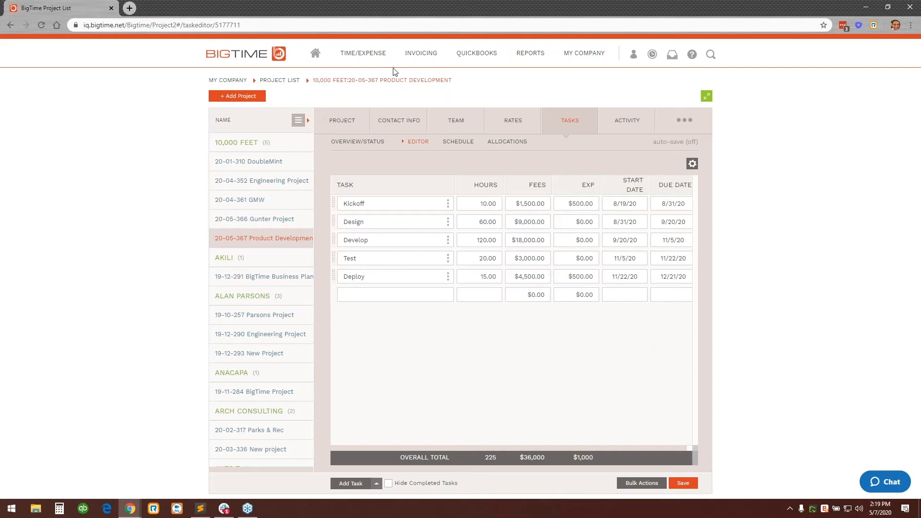
pyautogui.moveTo(384, 55)
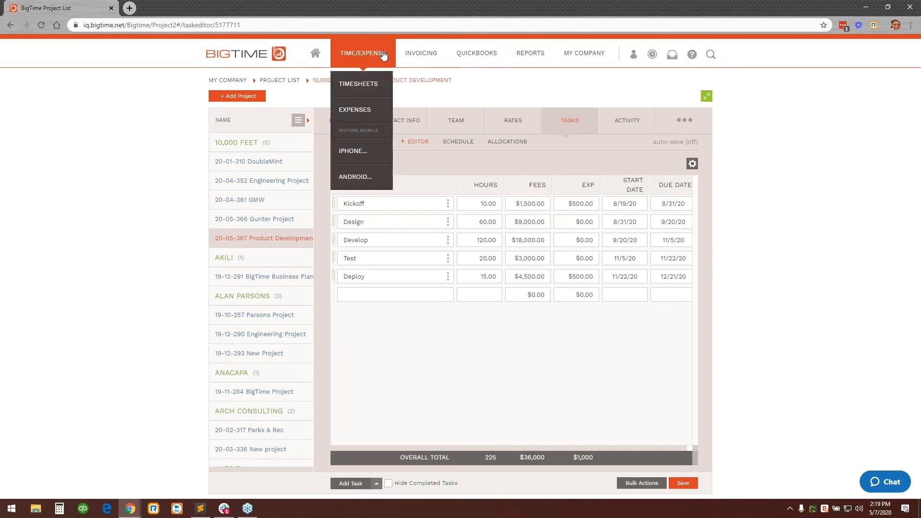
pyautogui.click(367, 97)
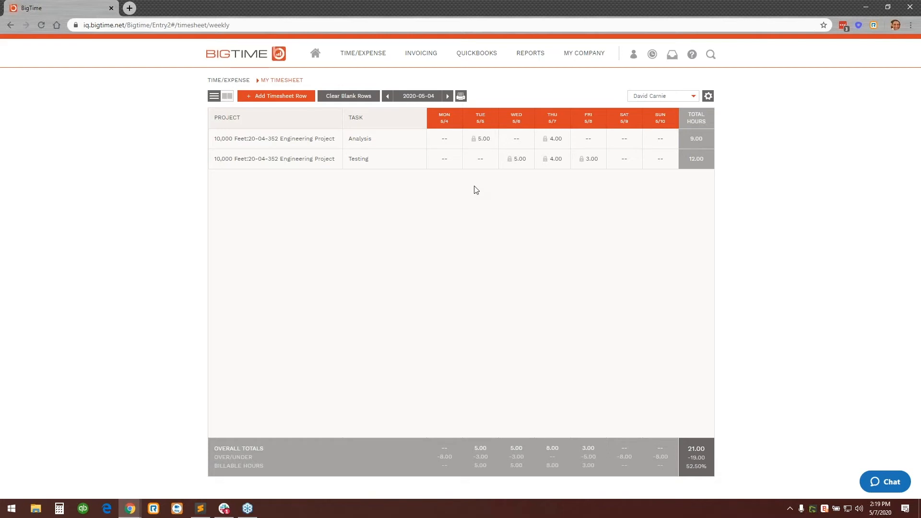
# Add a timesheet row for the 10,000 Feet 20-05-367 Product Development project with the Design task.
pyautogui.click(291, 101)
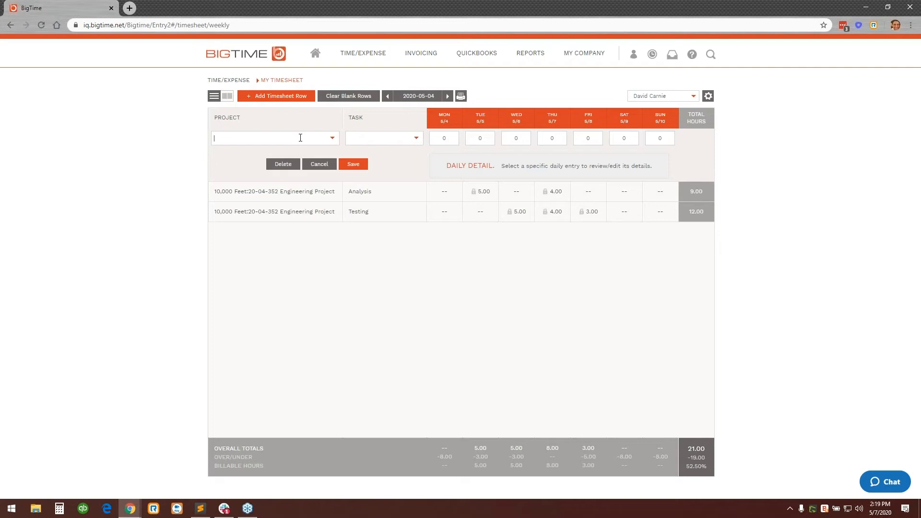
pyautogui.click(333, 138)
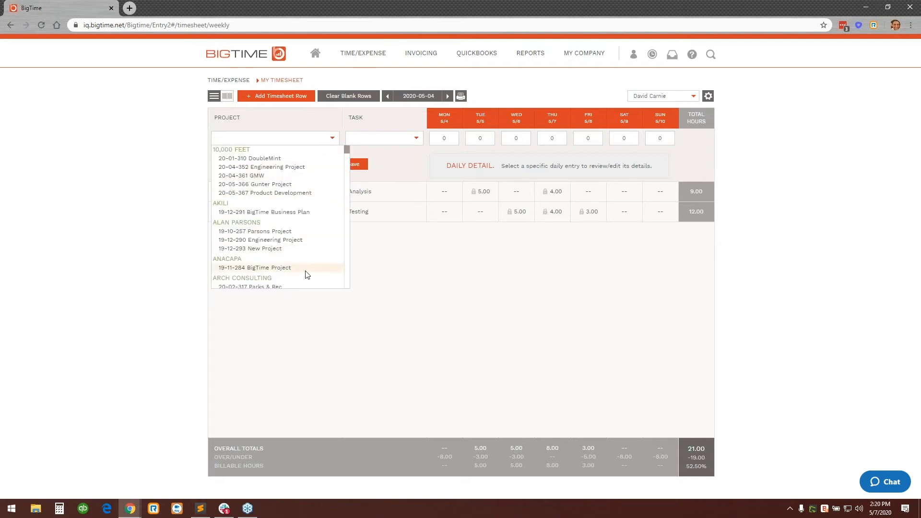
pyautogui.click(291, 138)
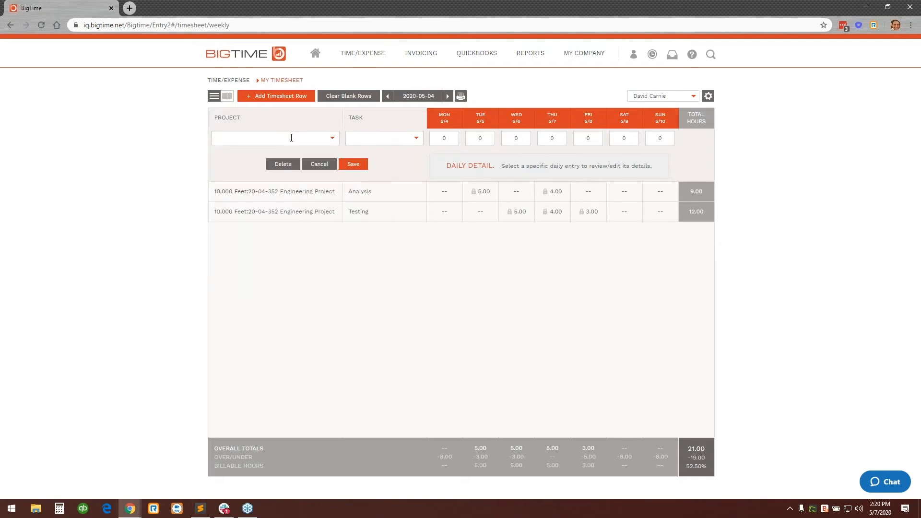
pyautogui.write('10')
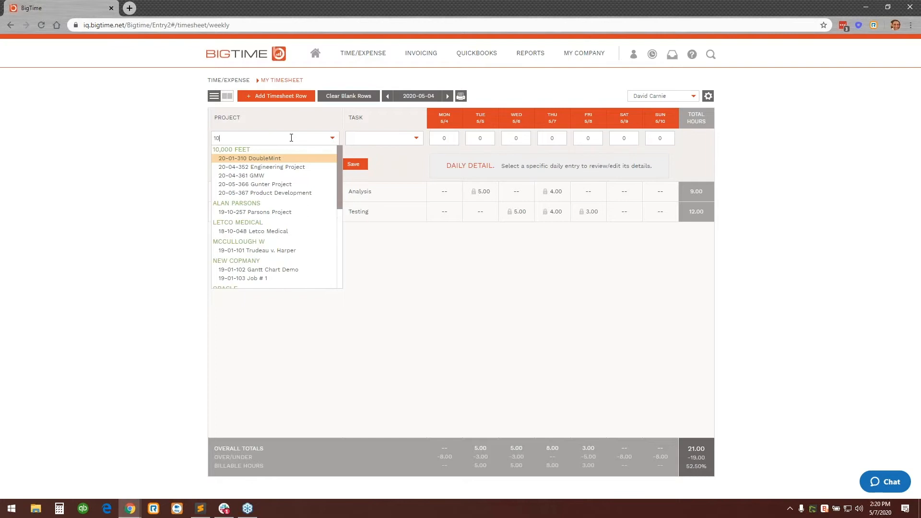
pyautogui.click(252, 194)
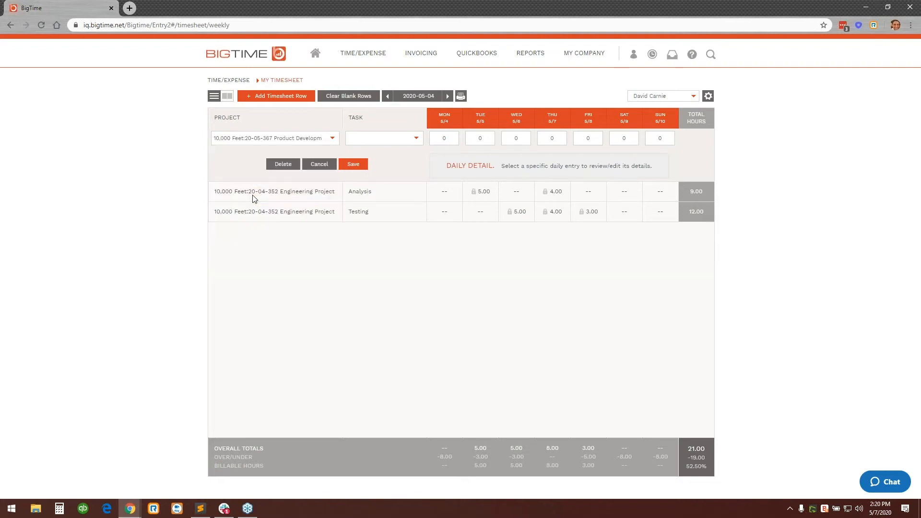
pyautogui.click(417, 139)
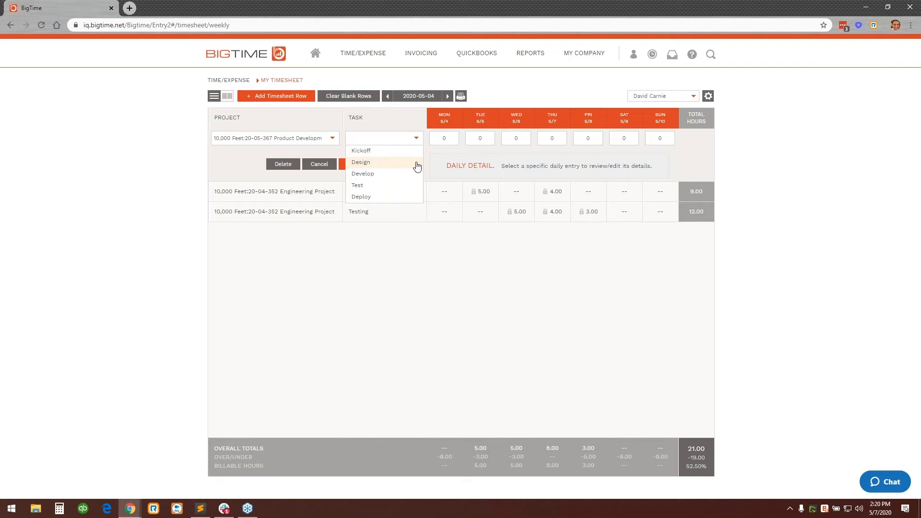
pyautogui.click(416, 163)
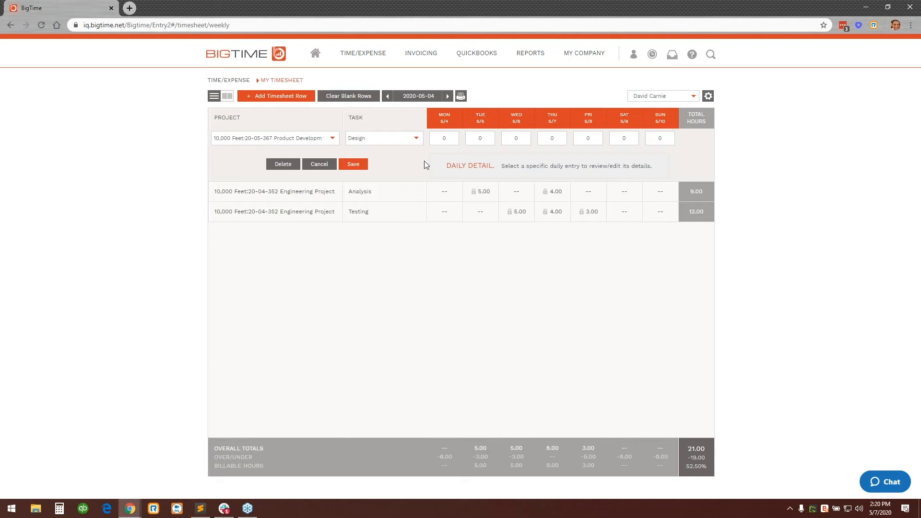
# Enter 5 hours on Thursday 5/7 for the Design row with the note "Notes go here" and save it.
pyautogui.click(484, 139)
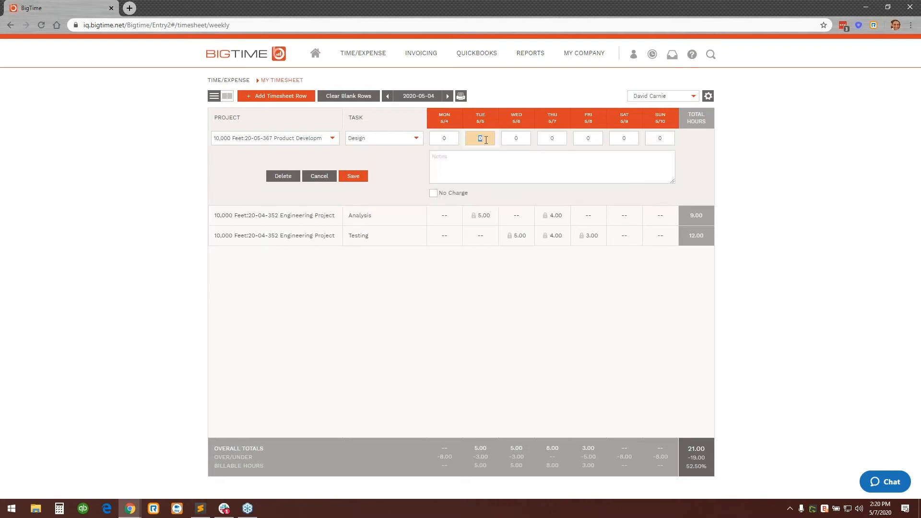
pyautogui.click(557, 139)
pyautogui.write('5')
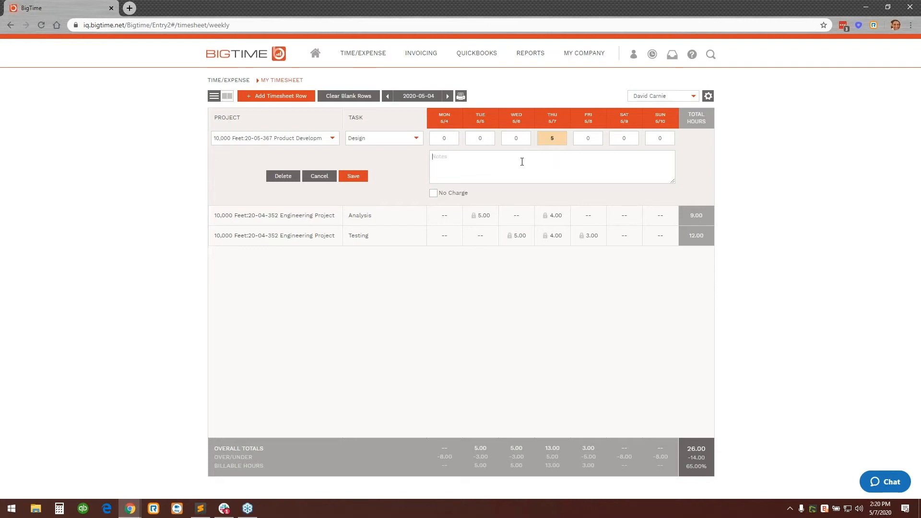
pyautogui.click(360, 177)
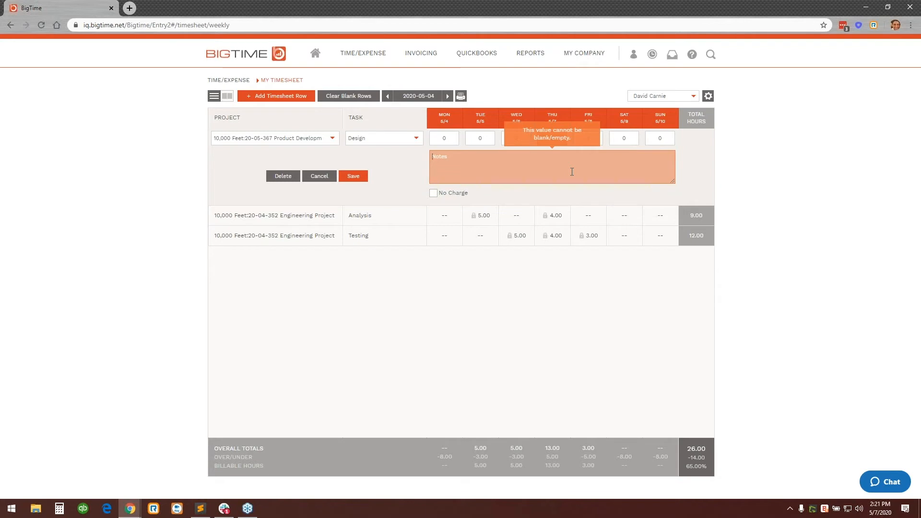
pyautogui.write('Notes go here')
pyautogui.click(353, 176)
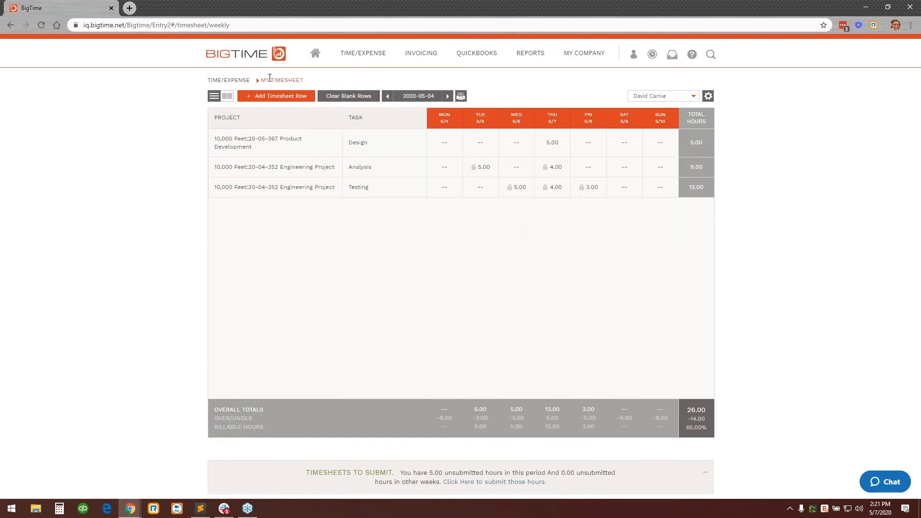
# Set up another timesheet row for the 20-05-367 Product Development project with the Develop task.
pyautogui.click(306, 138)
pyautogui.write('10')
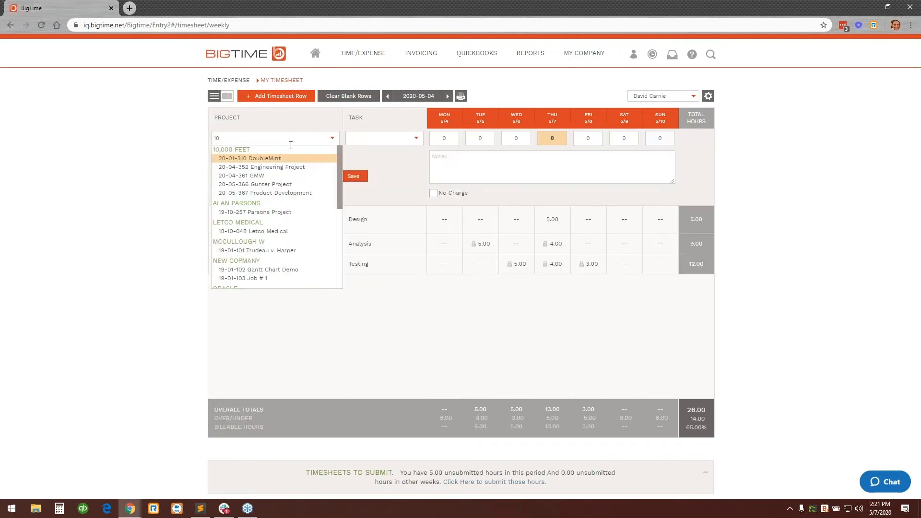
pyautogui.click(288, 193)
pyautogui.click(421, 142)
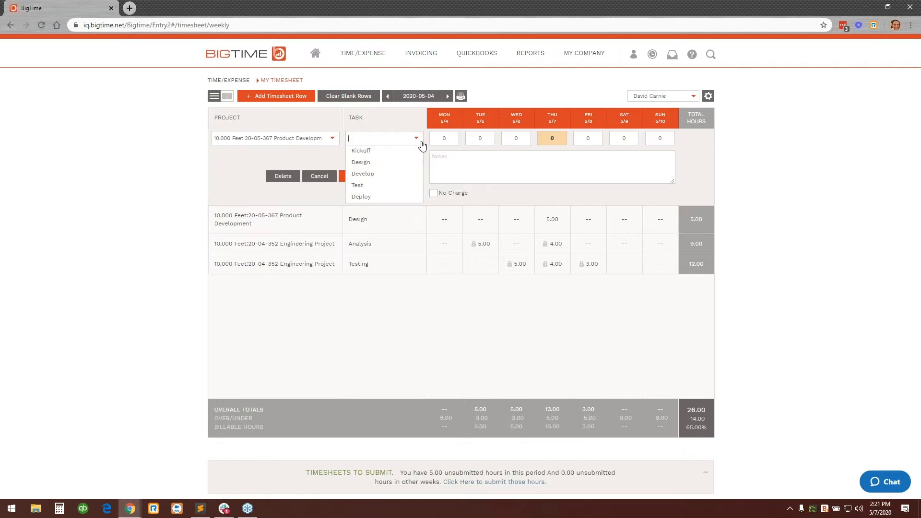
pyautogui.click(410, 174)
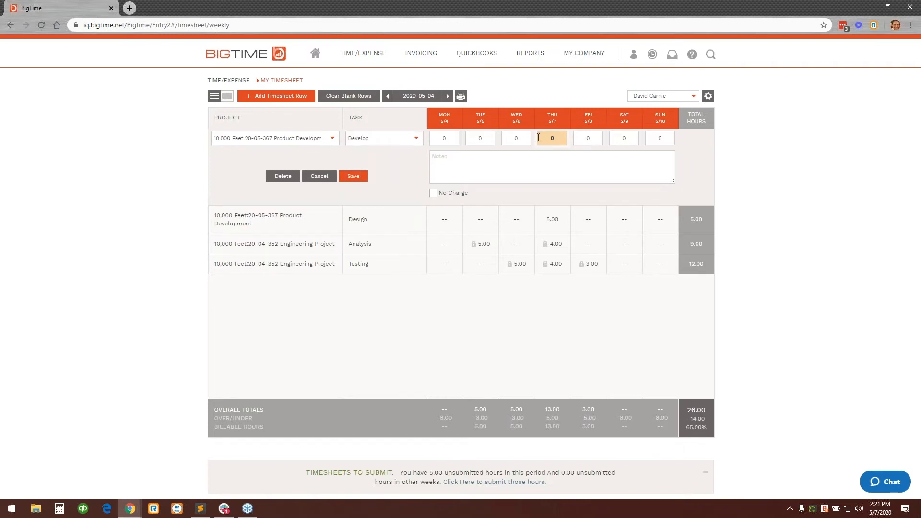
# Enter 4 hours on Wednesday 5/6 for the Develop row with the note "Working hard!" and save it.
pyautogui.click(516, 138)
pyautogui.click(529, 162)
pyautogui.write('Working hard!')
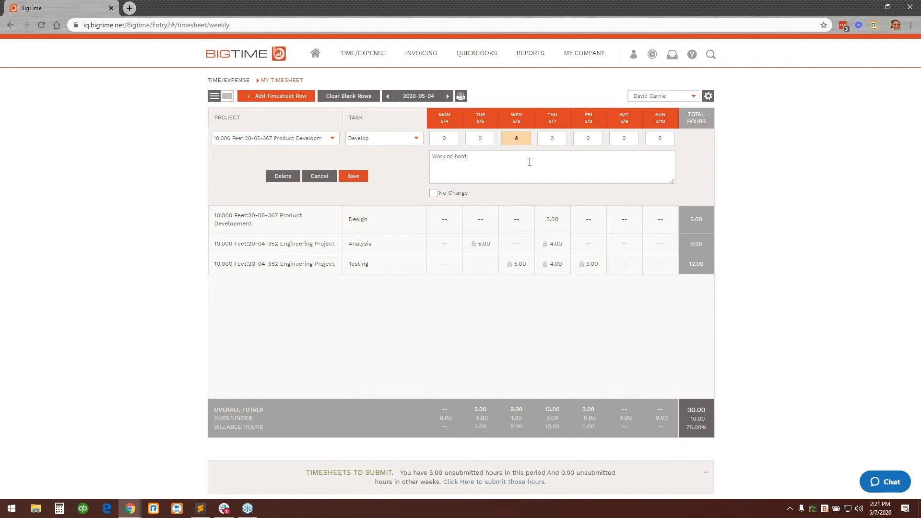
pyautogui.click(360, 178)
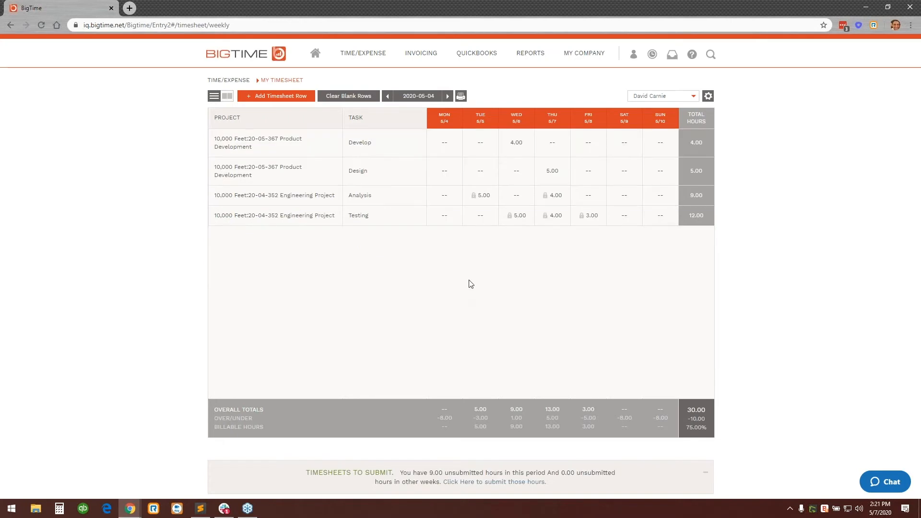
# Switch the timesheet to the daily view and review the Thursday, Wednesday and Friday entries.
pyautogui.click(231, 101)
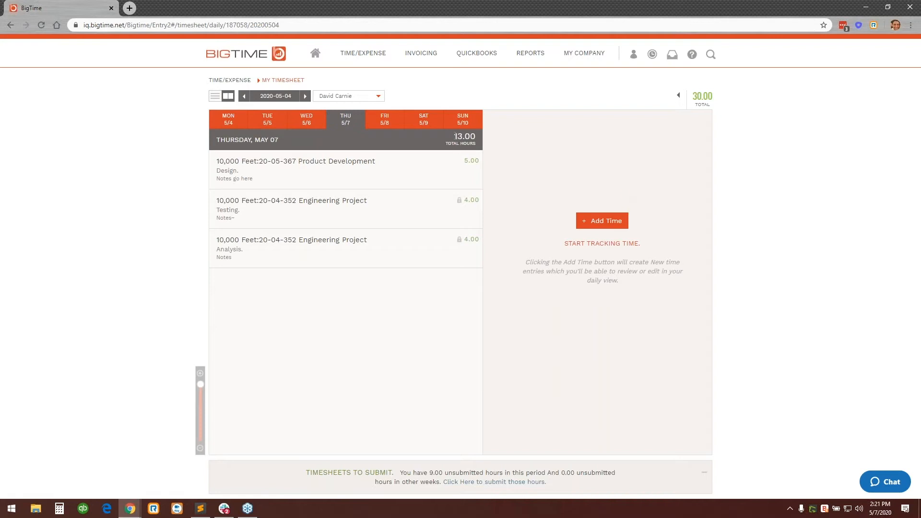
pyautogui.moveTo(464, 136); pyautogui.dragTo(476, 137)
pyautogui.click(447, 329)
pyautogui.click(389, 122)
pyautogui.click(307, 123)
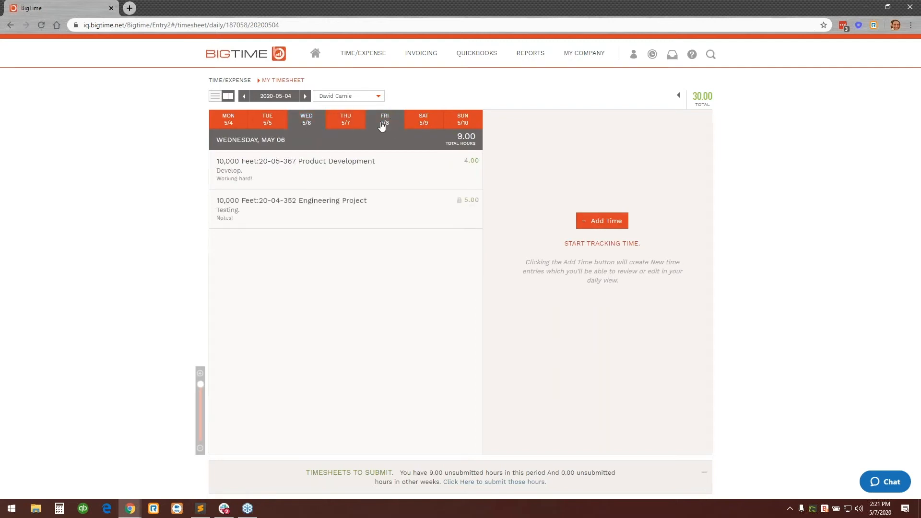
pyautogui.click(382, 123)
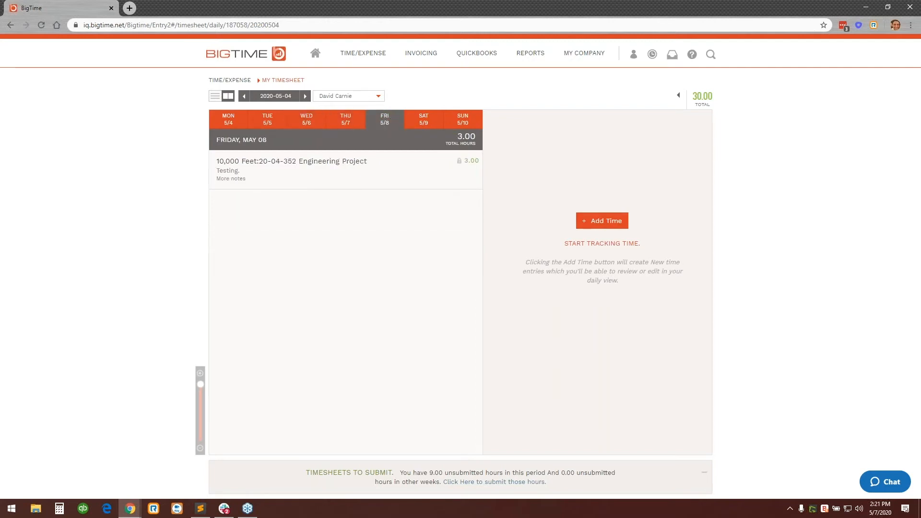
# Start a new 1-hour time entry on Friday 5/8 for the 20-05-367 Product Development project.
pyautogui.click(595, 223)
pyautogui.click(681, 441)
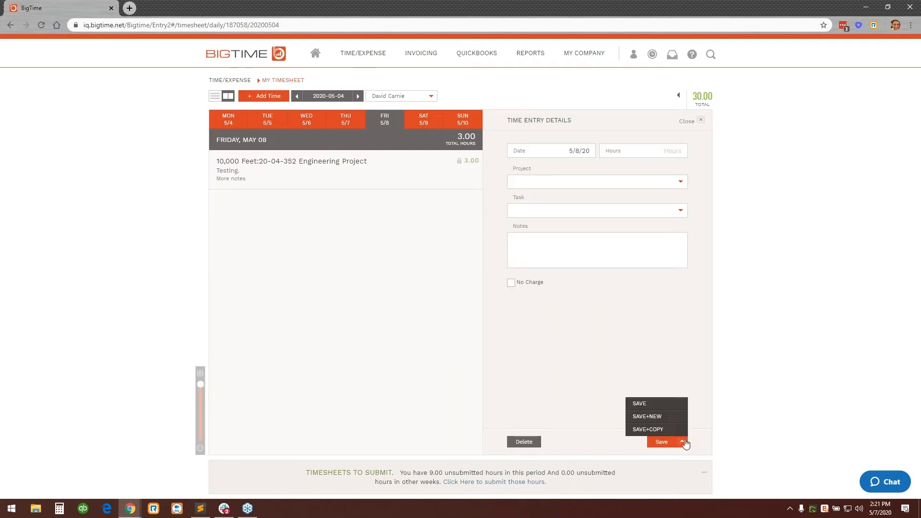
pyautogui.click(681, 151)
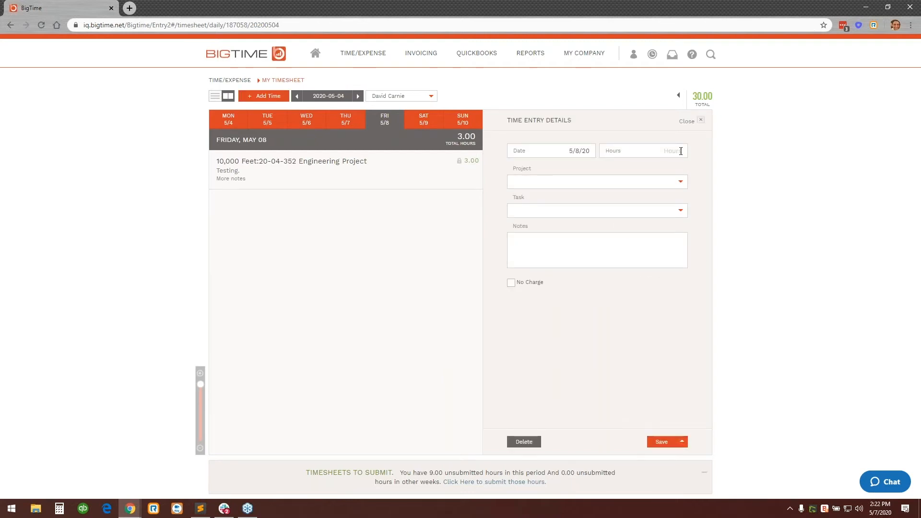
pyautogui.click(653, 180)
pyautogui.write('10')
pyautogui.click(643, 237)
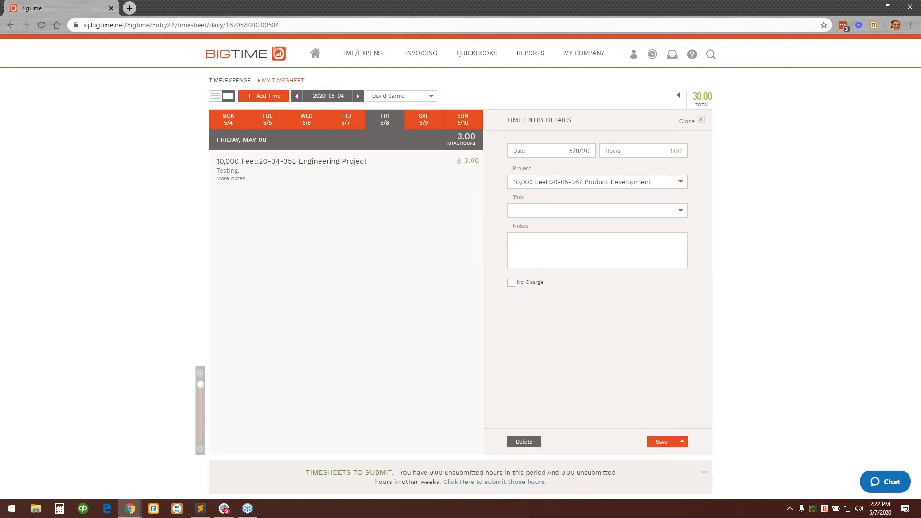
# Assign the Friday entry to the Test task with the note "Notes go here" and save it with a copy.
pyautogui.click(680, 211)
pyautogui.click(671, 257)
pyautogui.write('Notes go here')
pyautogui.click(681, 441)
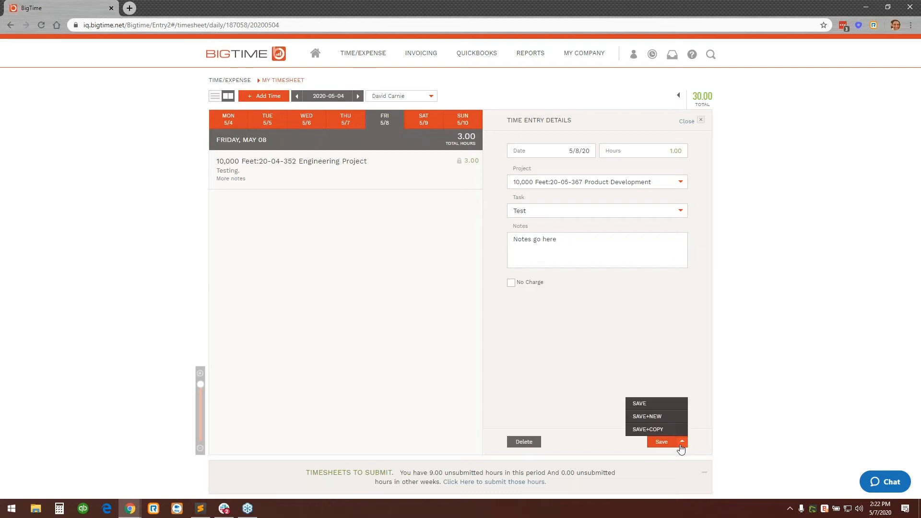
pyautogui.click(673, 431)
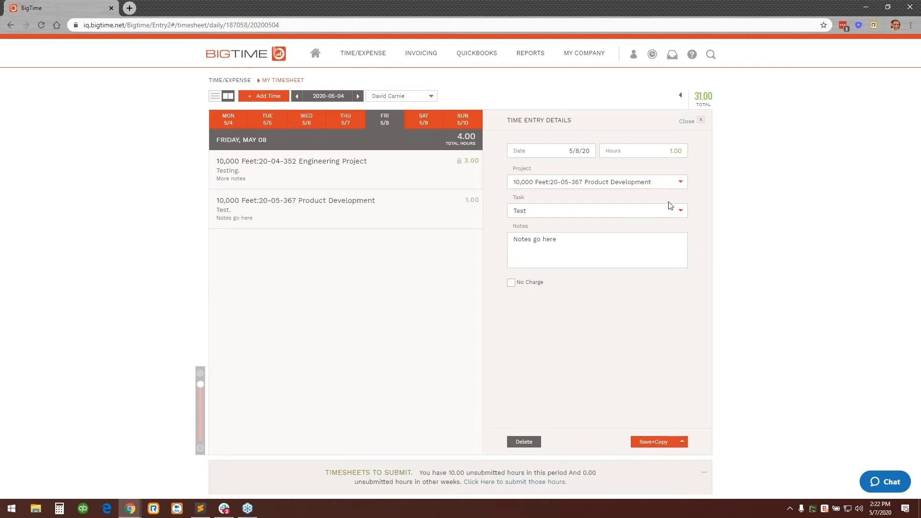
# Change the copied entry's task to Deploy, extend its notes with ". Deploy notes" and save it with a copy.
pyautogui.click(679, 212)
pyautogui.click(639, 271)
pyautogui.write('. Deploy notes')
pyautogui.click(662, 442)
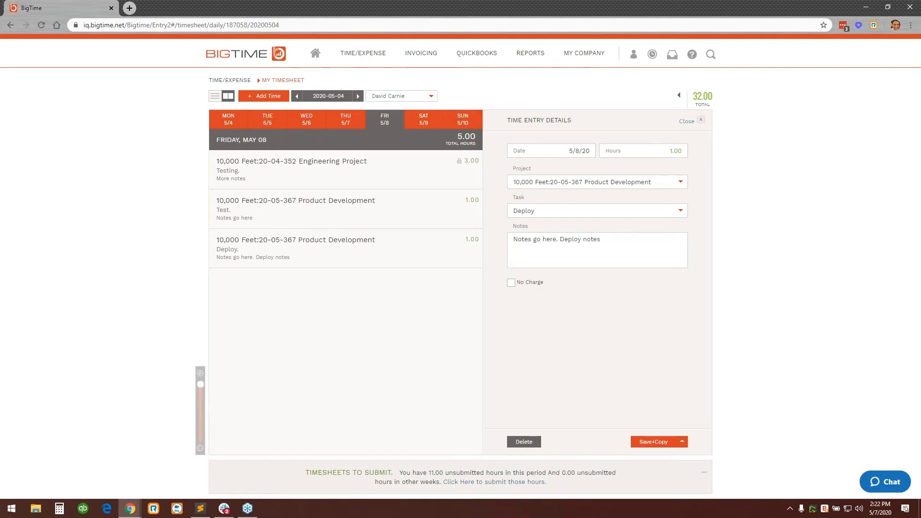
# Return to the weekly view, submit the 5/4/20 - 5/10/20 timesheet and refresh the page.
pyautogui.click(215, 95)
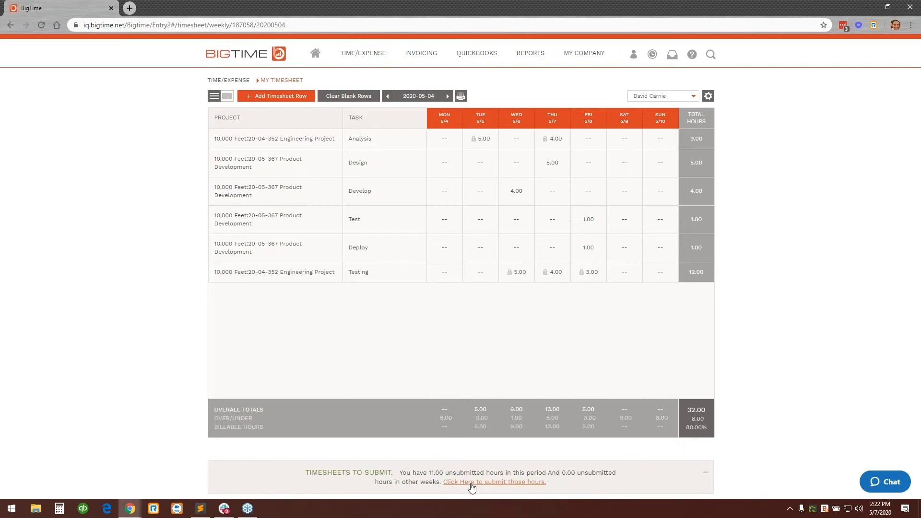
pyautogui.click(503, 482)
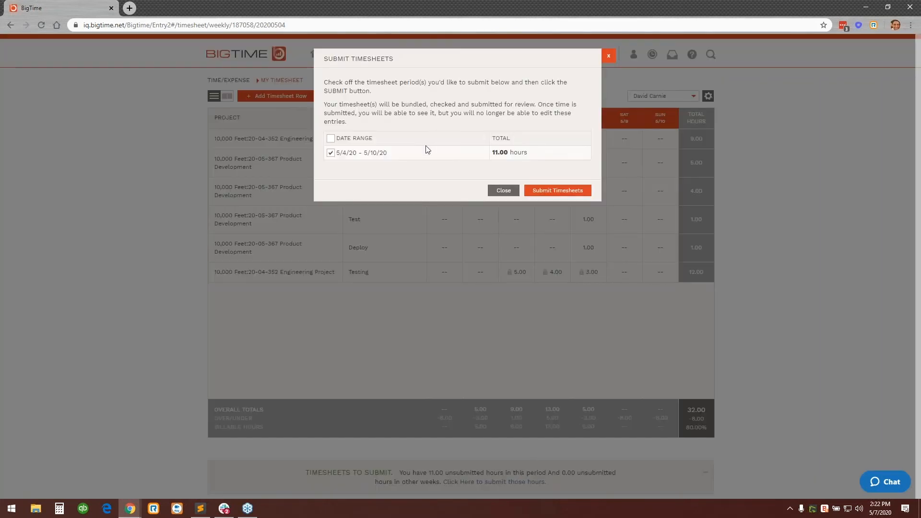
pyautogui.click(569, 192)
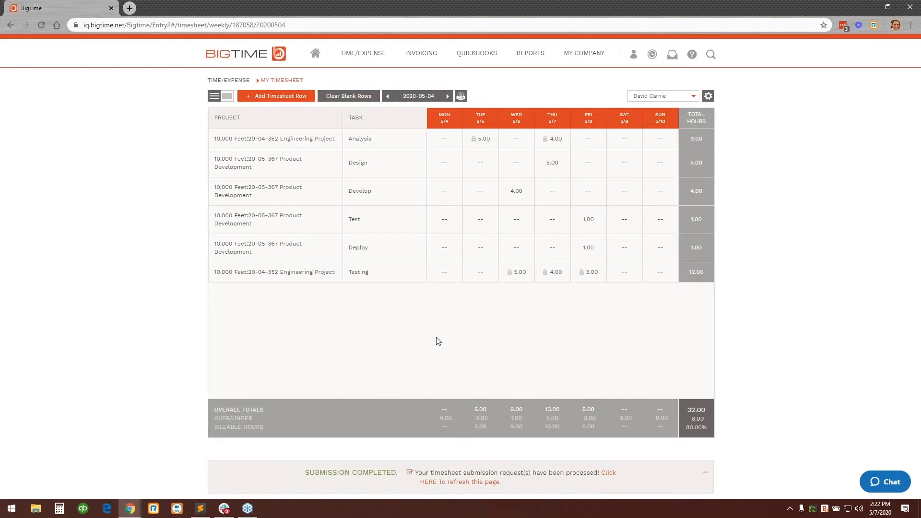
pyautogui.click(476, 483)
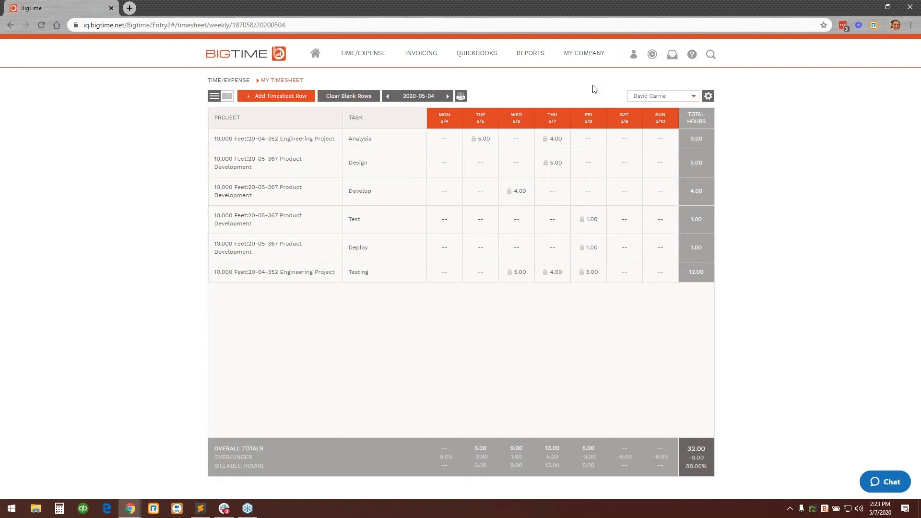
# View the weekly timesheets of two other staff members, first the sixth and then the second in the staff list.
pyautogui.click(691, 97)
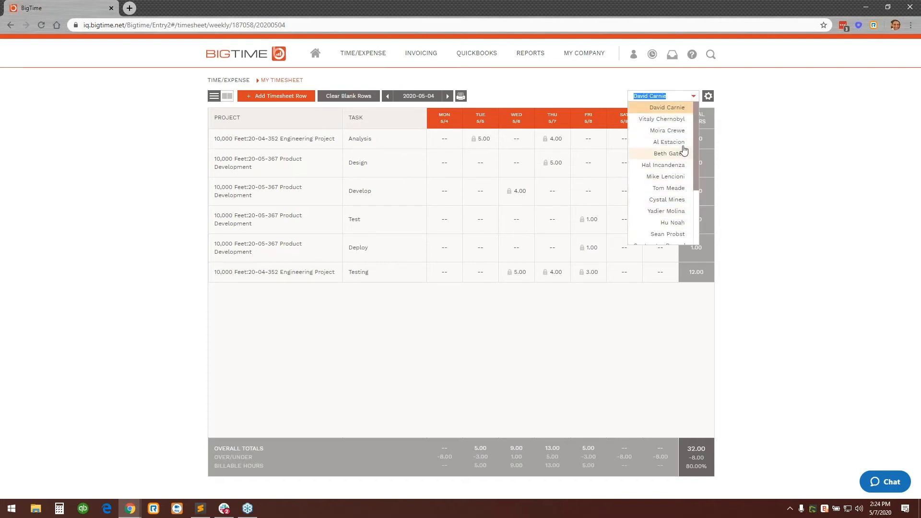
pyautogui.click(674, 165)
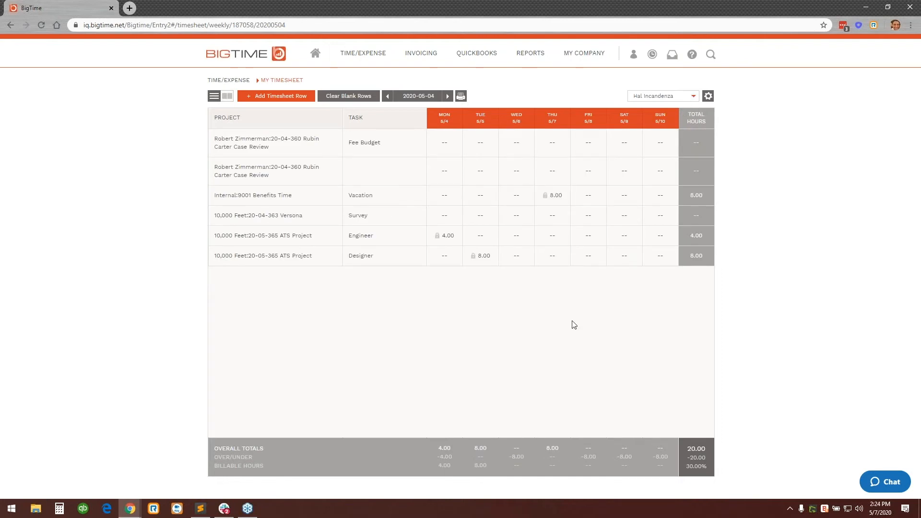
pyautogui.click(691, 96)
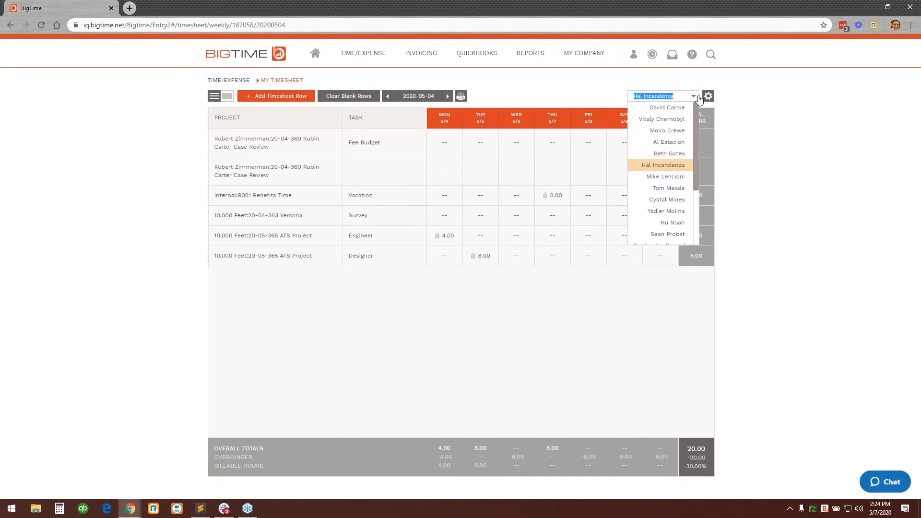
pyautogui.click(681, 119)
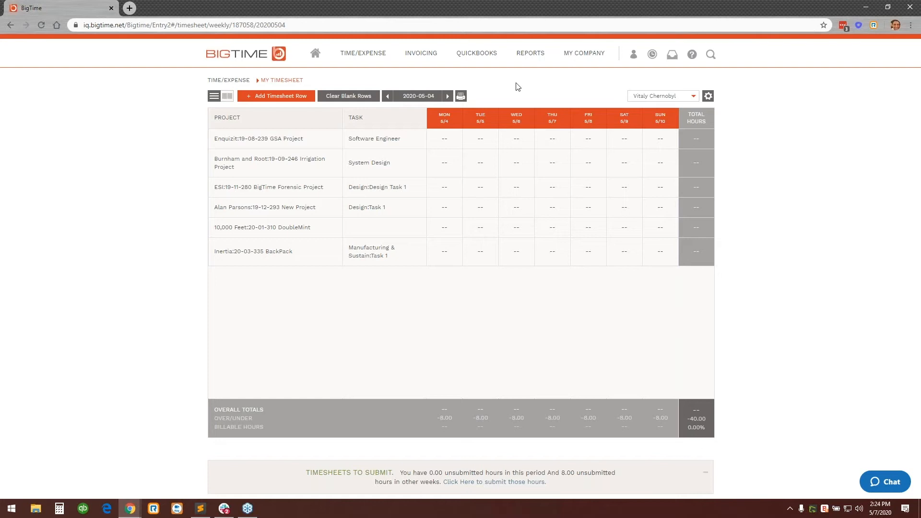
pyautogui.moveTo(383, 55)
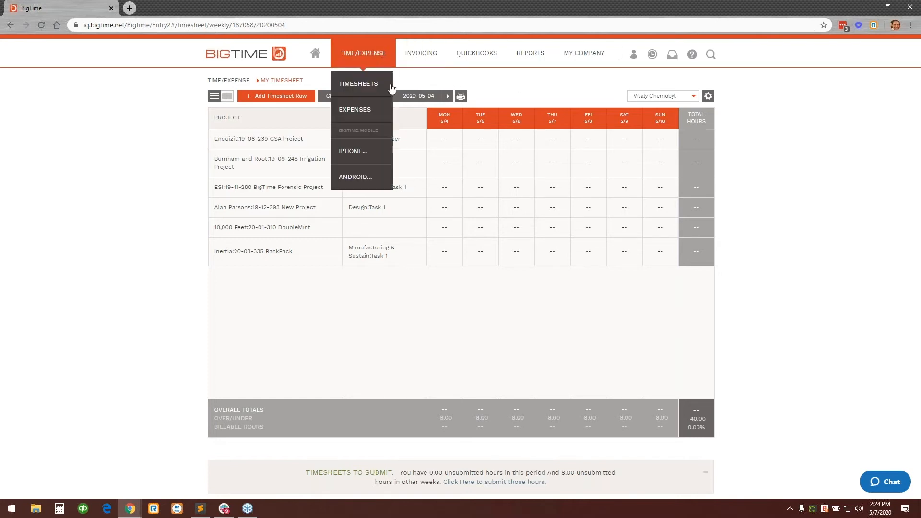
# Start a Travel: Airfare expense dated 5/7/20 for the 10,000 Feet:20-05-367 Product Development project.
pyautogui.click(389, 114)
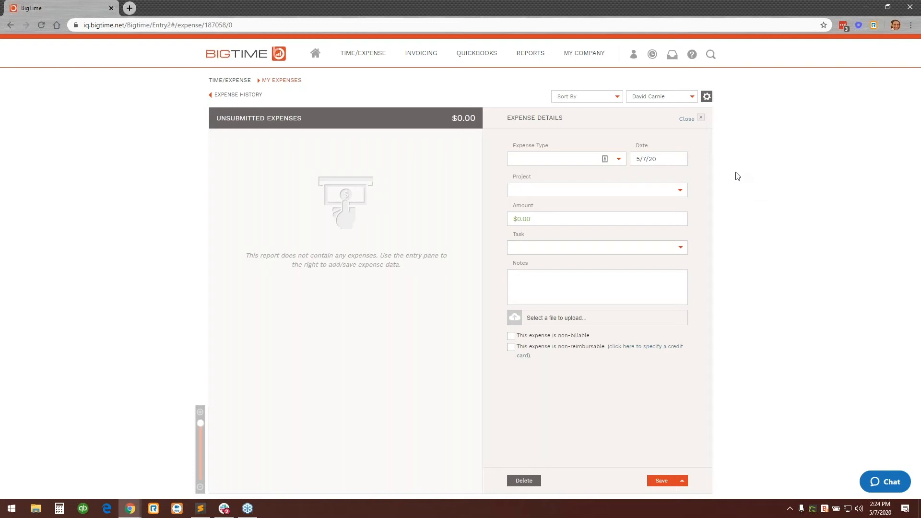
pyautogui.click(620, 160)
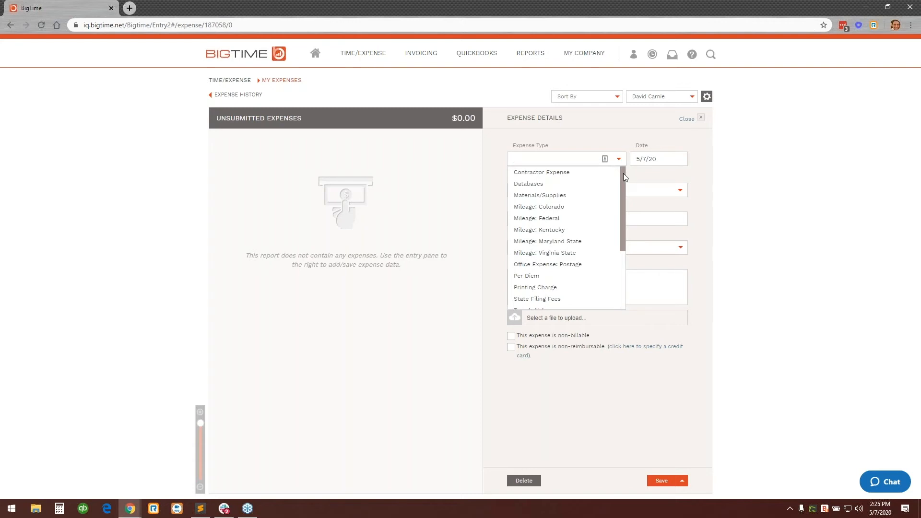
pyautogui.moveTo(623, 173); pyautogui.dragTo(630, 241)
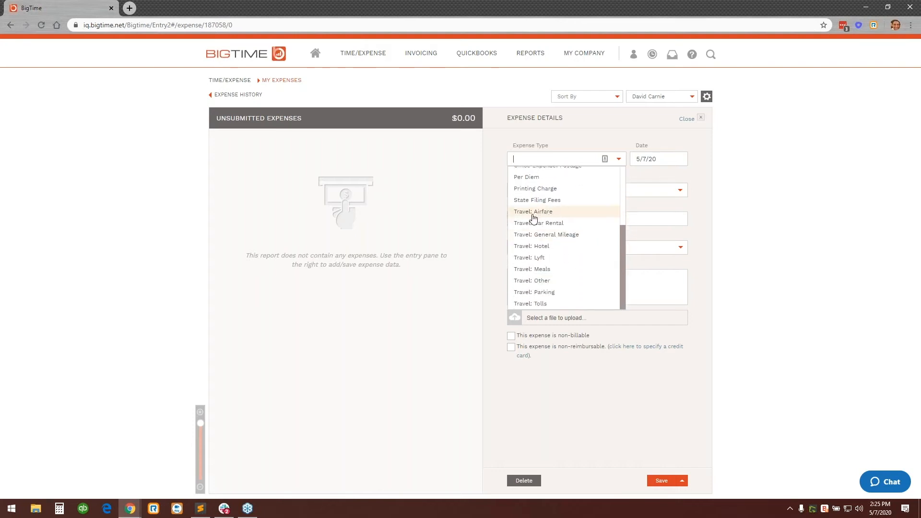
pyautogui.click(588, 214)
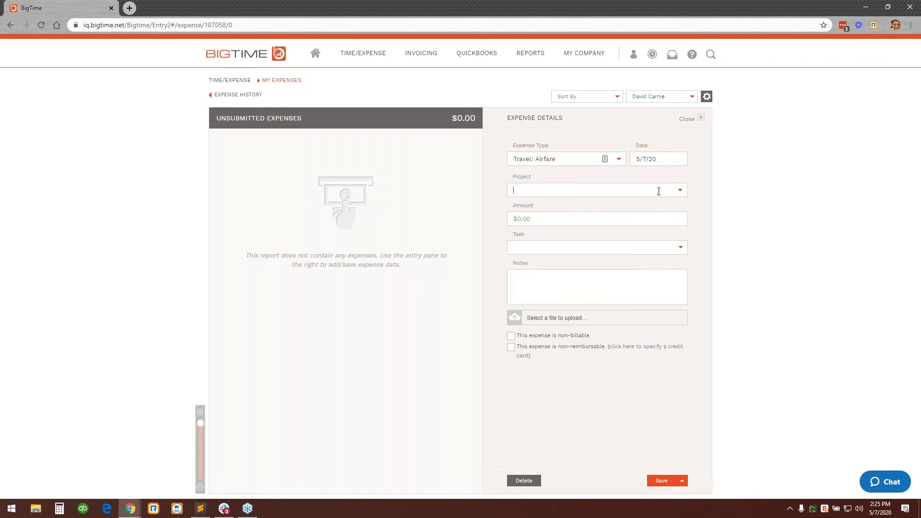
pyautogui.write('10')
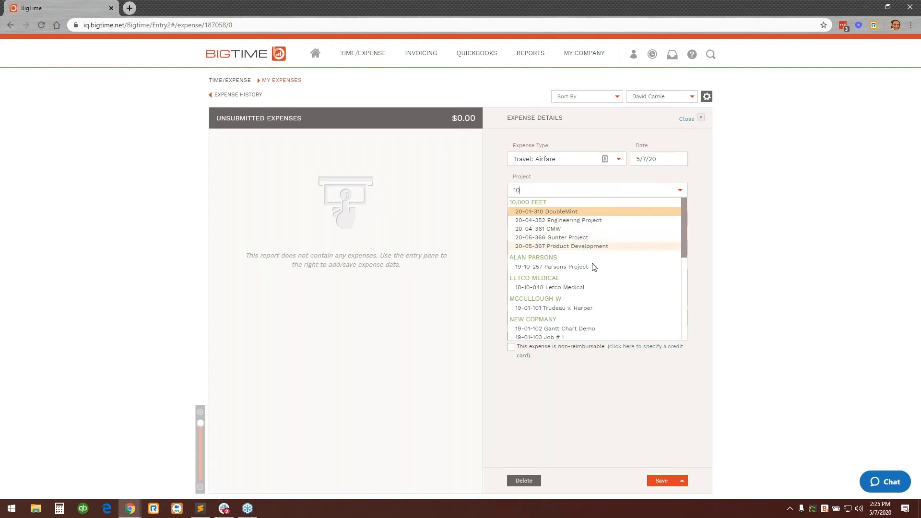
pyautogui.click(592, 245)
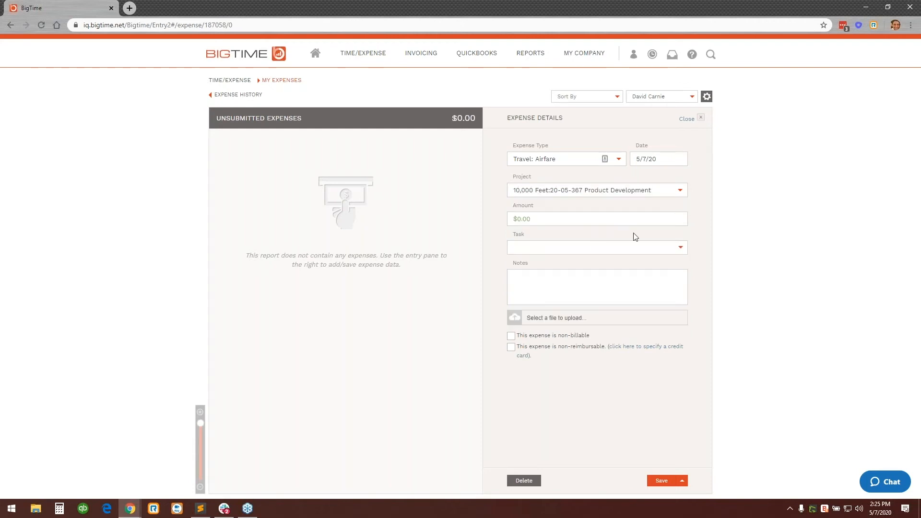
# Set the airfare expense's amount to $2,500.00 and its task to Deploy.
pyautogui.click(632, 218)
pyautogui.write('2500')
pyautogui.click(771, 226)
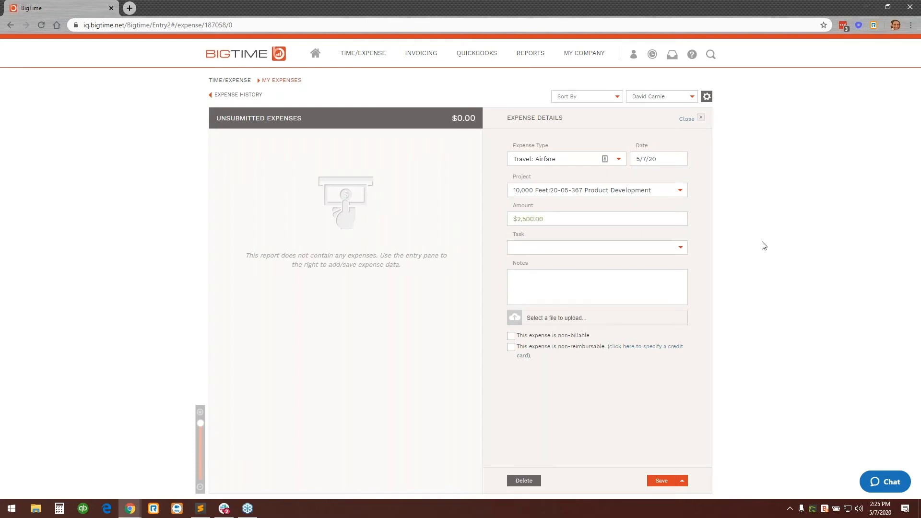
pyautogui.click(681, 248)
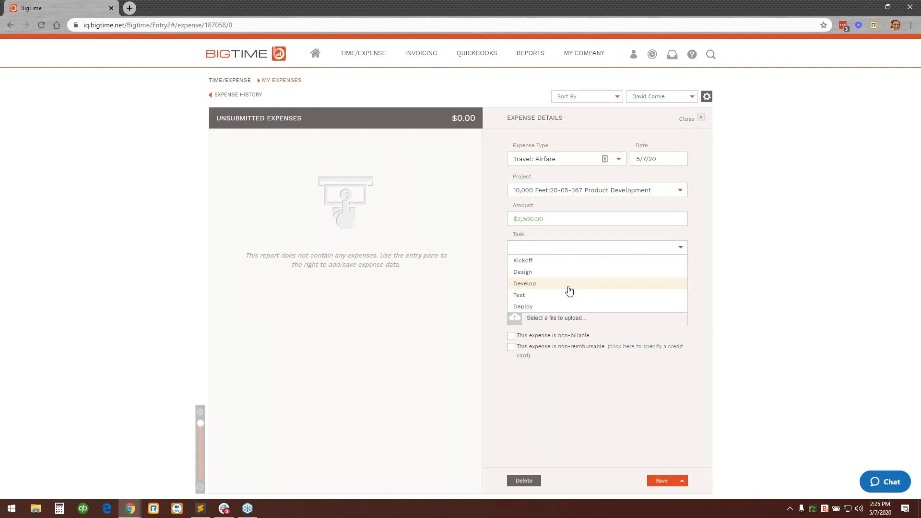
pyautogui.click(562, 307)
# Add the note "Flew to the site for deployment" to the airfare expense, correcting its spelling.
pyautogui.click(627, 291)
pyautogui.write('Flew to the site')
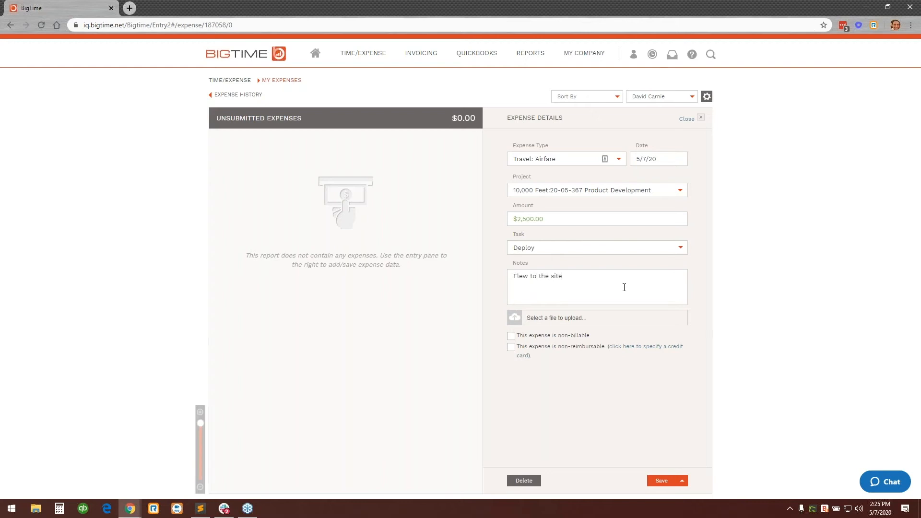
pyautogui.write(' for deploymnet')
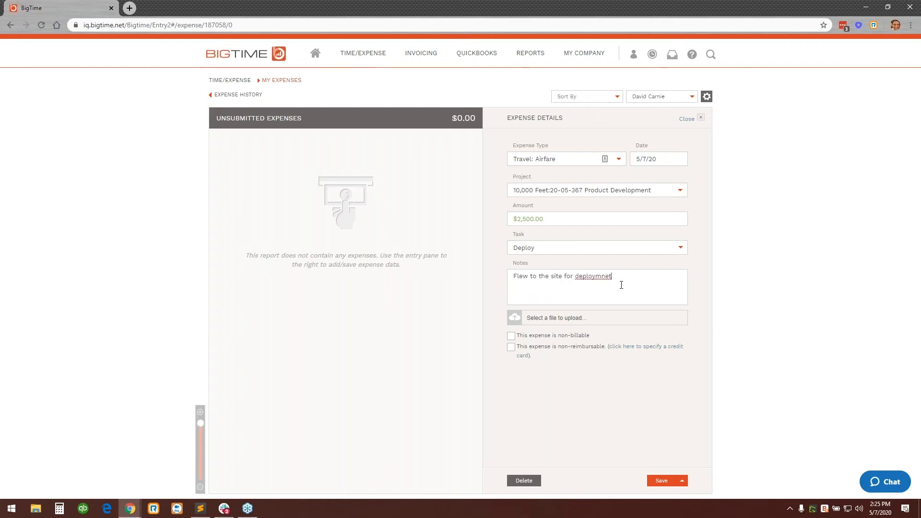
pyautogui.rightClick(607, 275)
pyautogui.click(626, 283)
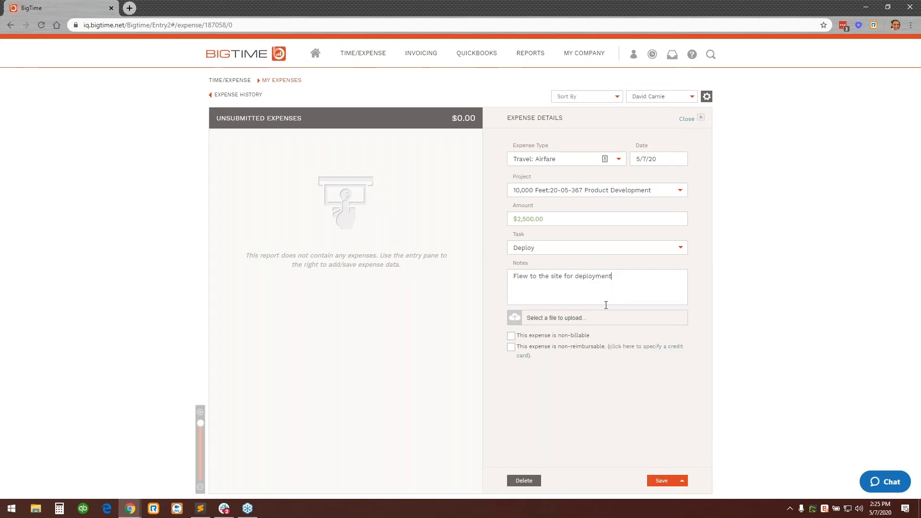
# Attach ticket.jpg from the Expense Images folder to the airfare expense.
pyautogui.click(551, 321)
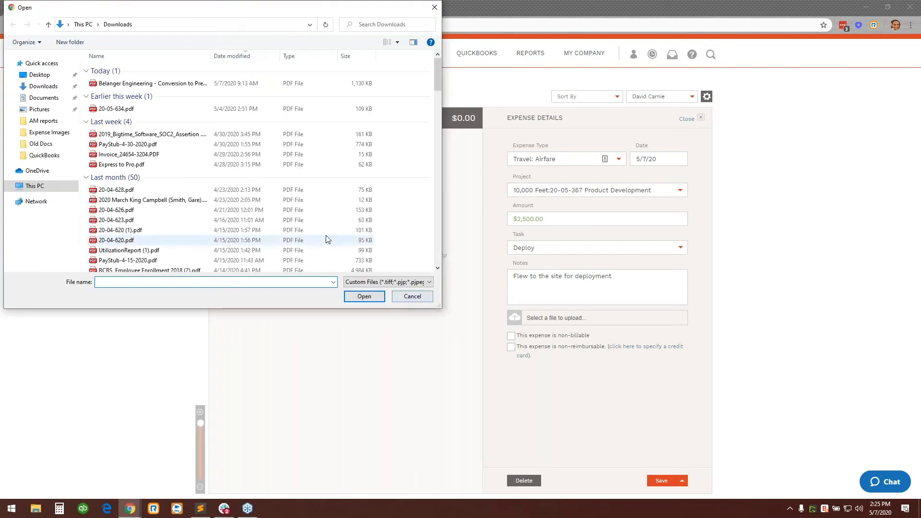
pyautogui.click(43, 86)
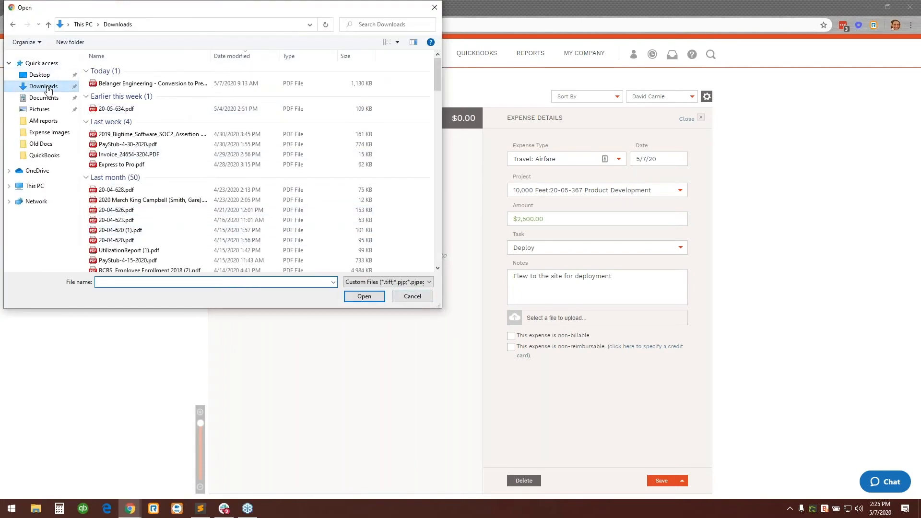
pyautogui.click(48, 133)
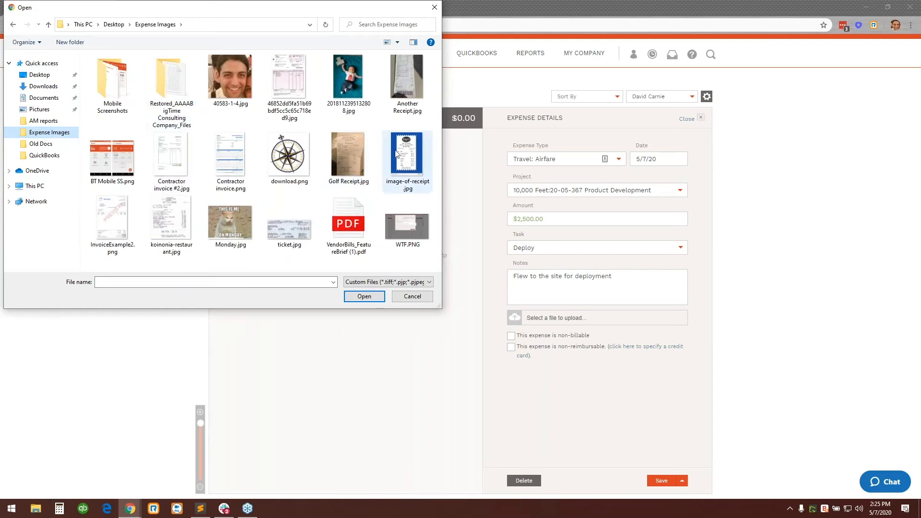
pyautogui.click(284, 228)
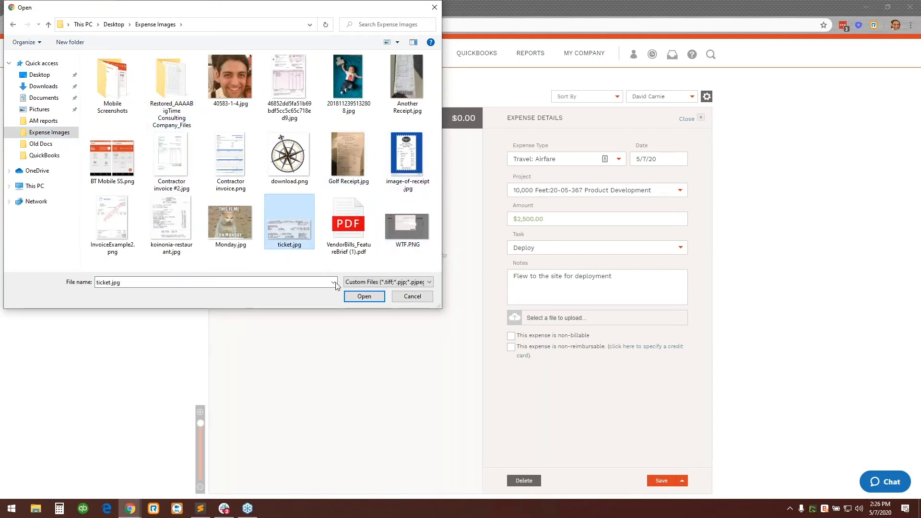
pyautogui.click(364, 296)
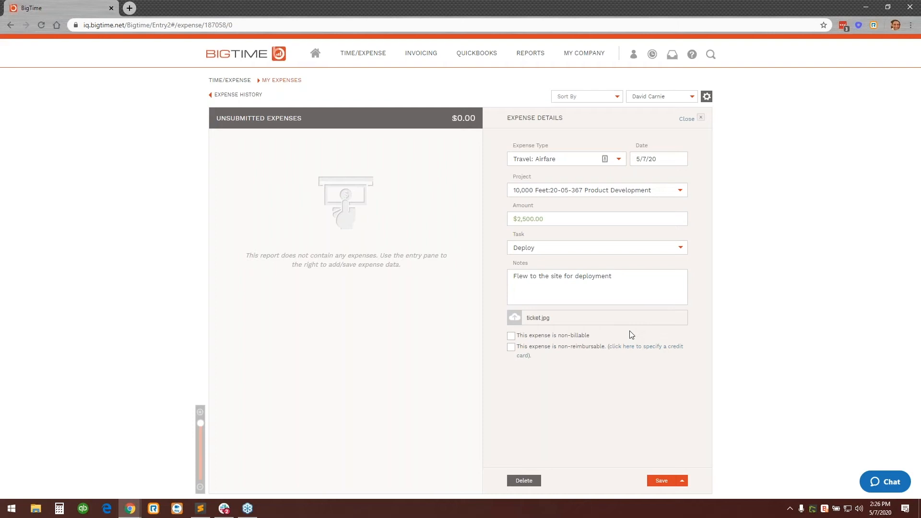
# Mark the airfare expense as non-reimbursable on the American Express credit card and save it, starting a new expense.
pyautogui.click(511, 347)
pyautogui.click(644, 346)
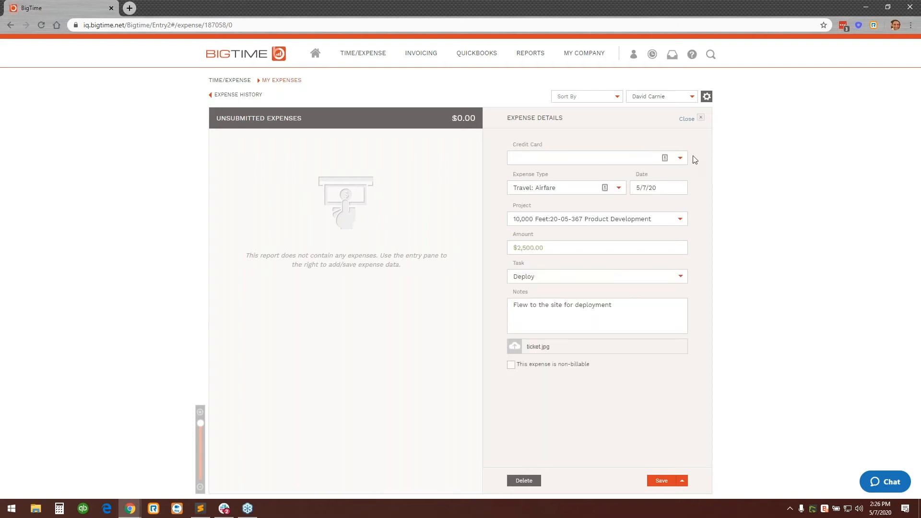
pyautogui.click(679, 158)
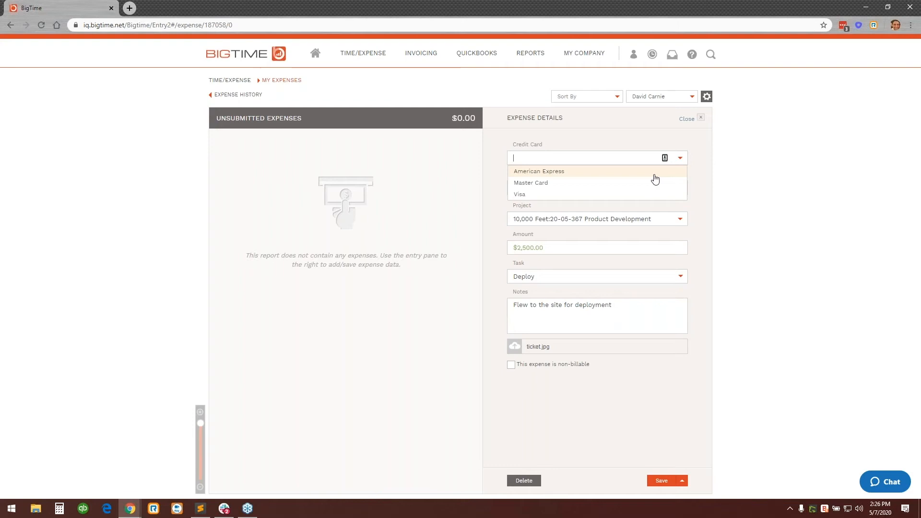
pyautogui.click(655, 175)
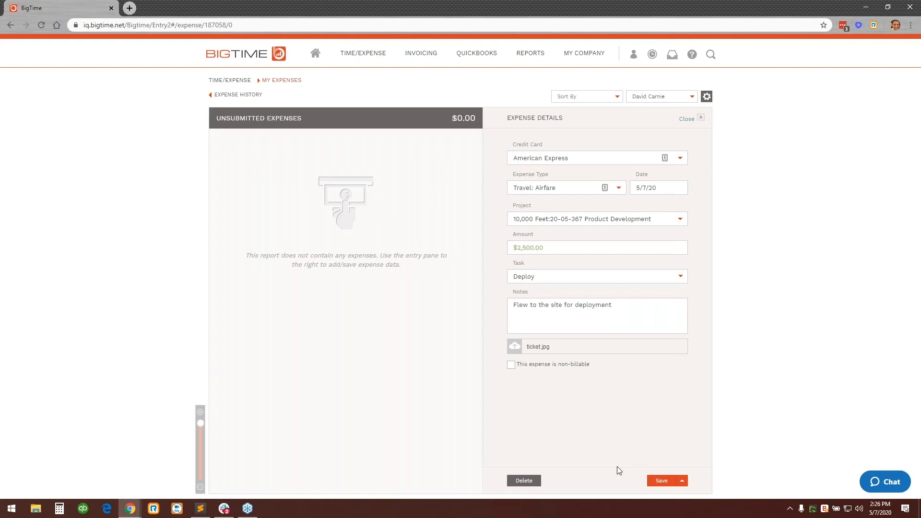
pyautogui.click(681, 481)
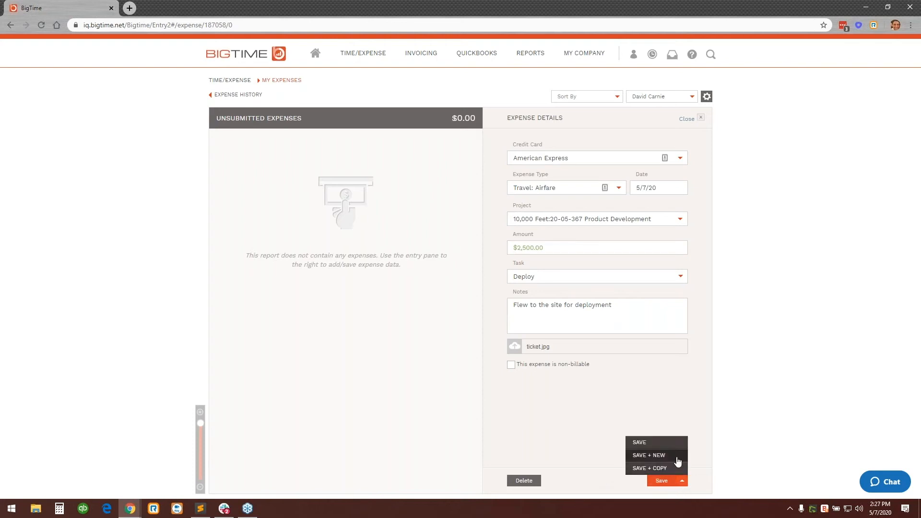
pyautogui.click(648, 455)
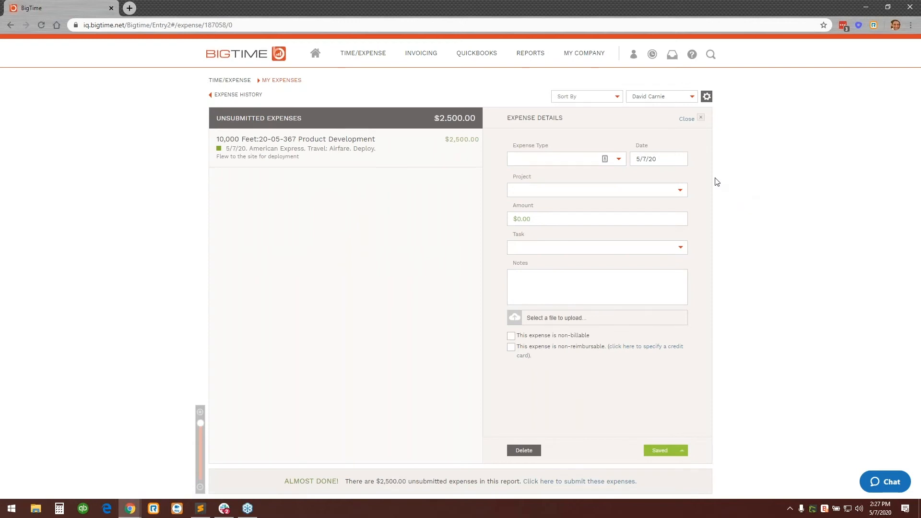
# Set the new expense's type to Travel: General Mileage and its project to 20-05-367 Product Development.
pyautogui.click(618, 159)
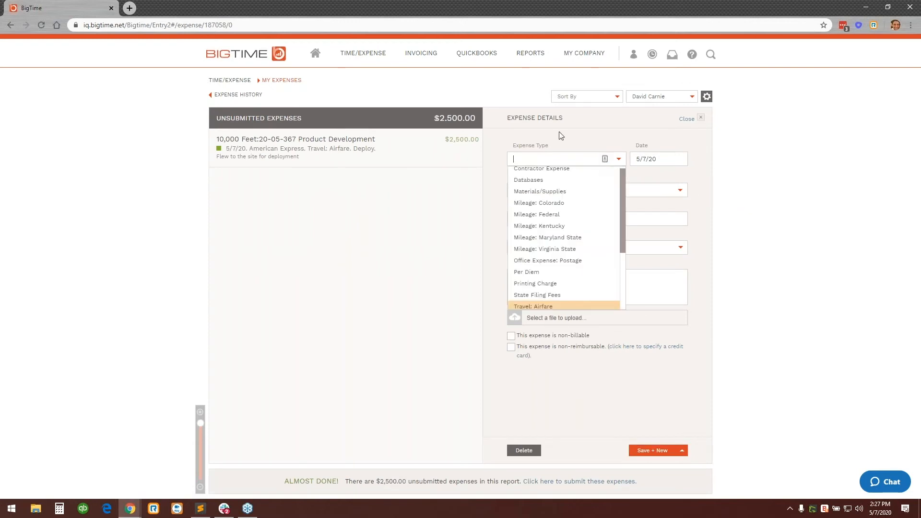
pyautogui.scroll(-2, 597, 260)
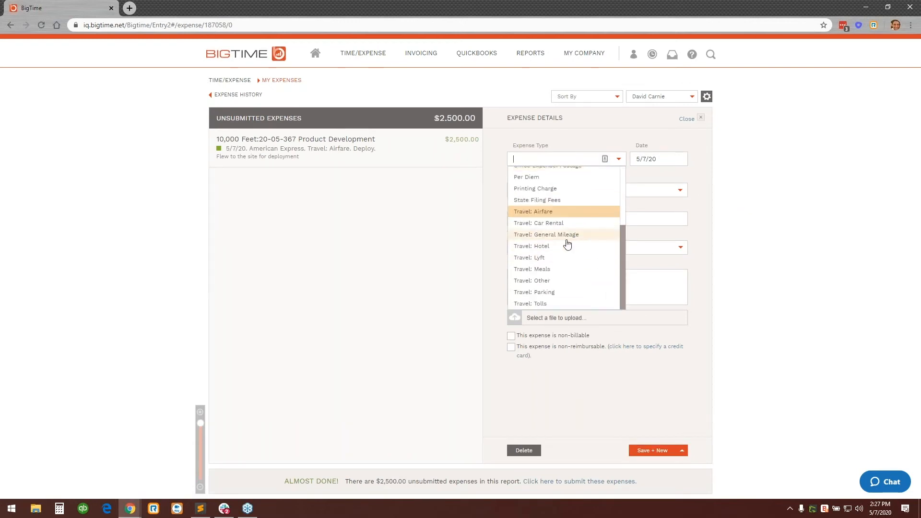
pyautogui.click(535, 235)
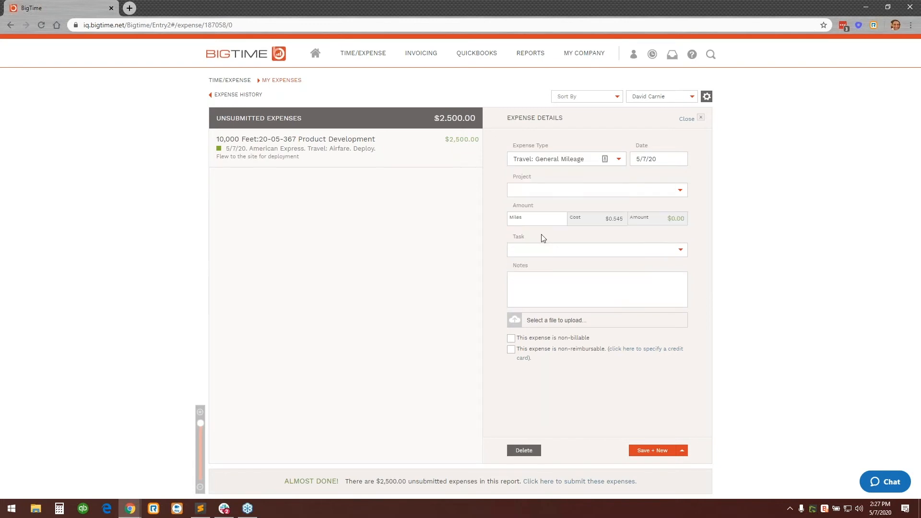
pyautogui.click(644, 191)
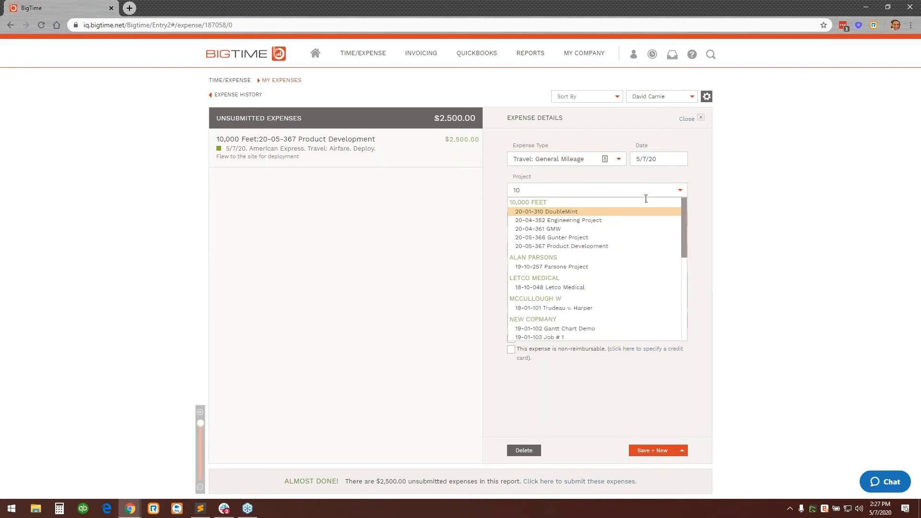
pyautogui.click(633, 245)
# Enter 150 miles and the note "Drove to the site and back", then save the mileage expense without starting another.
pyautogui.moveTo(608, 219); pyautogui.dragTo(622, 220)
pyautogui.doubleClick(628, 237)
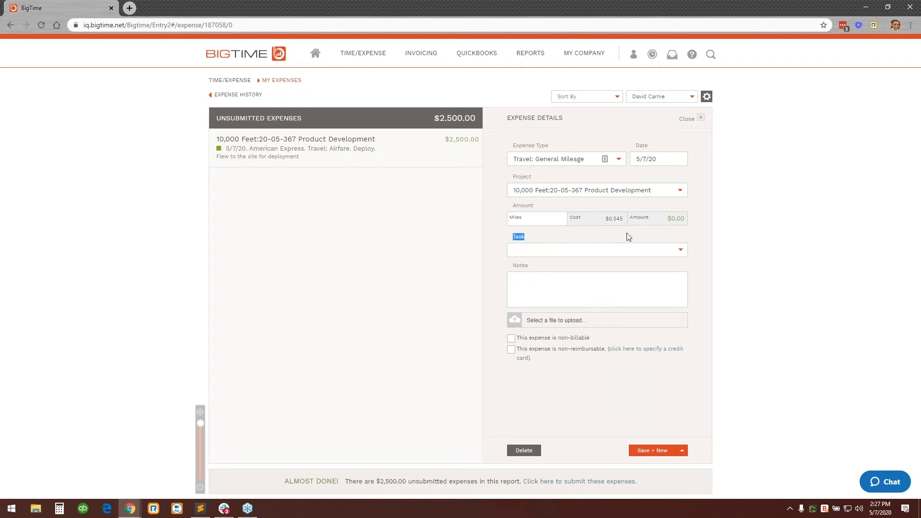
pyautogui.click(562, 216)
pyautogui.write('150')
pyautogui.click(706, 219)
pyautogui.click(652, 291)
pyautogui.write('Drove to the site and back')
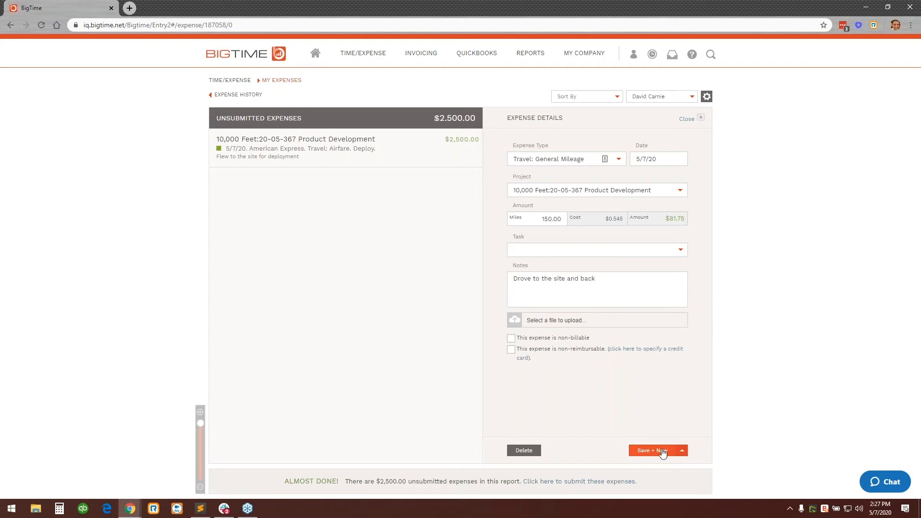
pyautogui.click(682, 450)
pyautogui.click(645, 413)
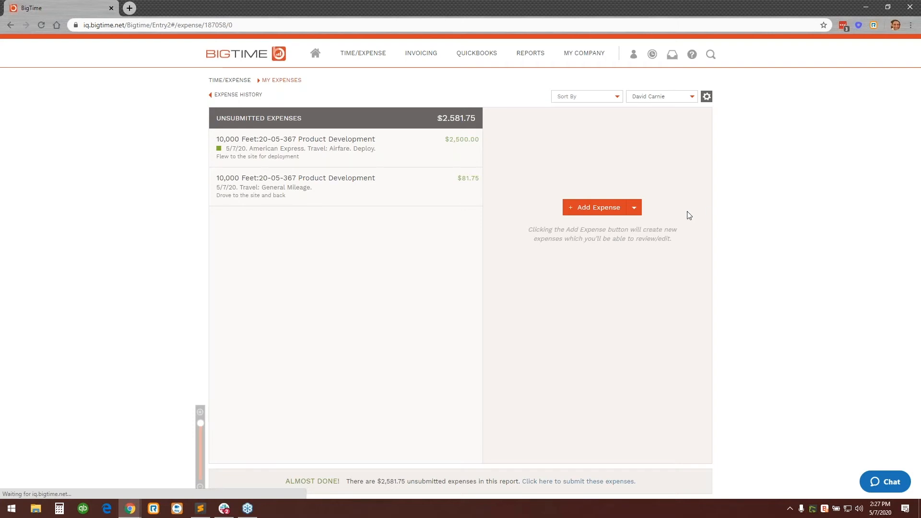
# Add a vendor expense for the fourth vendor in the list and fill in its reference number.
pyautogui.click(633, 207)
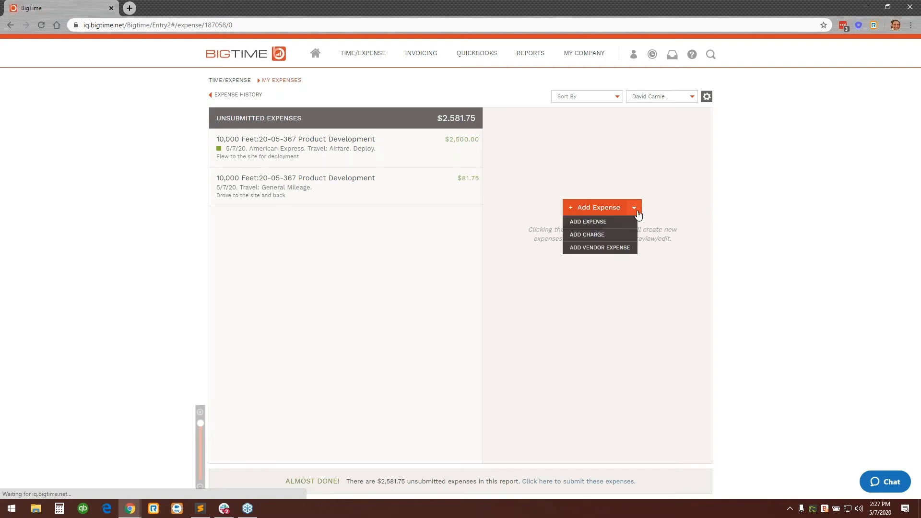
pyautogui.click(626, 248)
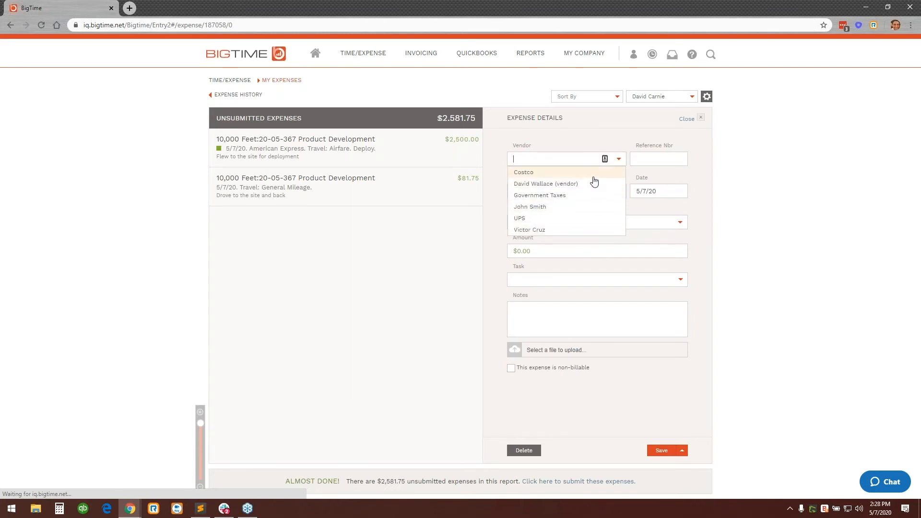
pyautogui.click(589, 211)
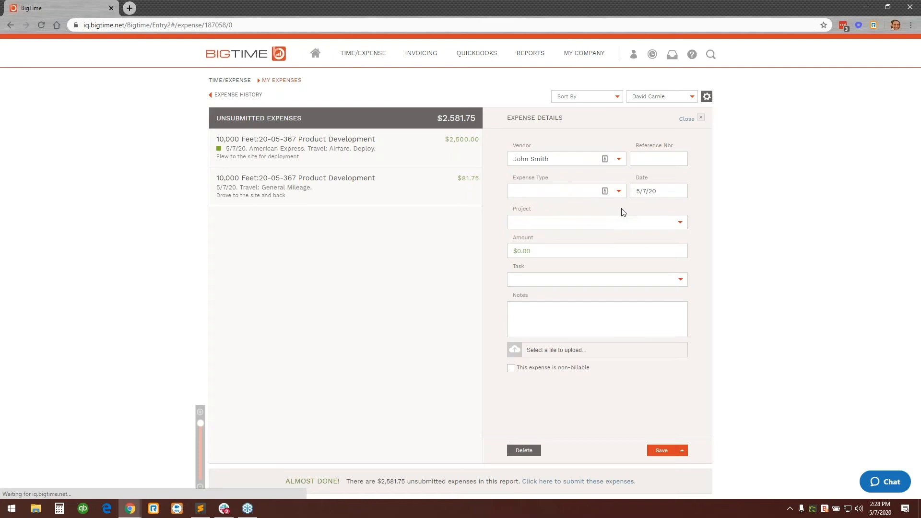
pyautogui.click(677, 153)
pyautogui.write('5623562')
# Set the vendor expense's type to Contractor Expense and its project to 20-05-367 Product Development.
pyautogui.click(619, 190)
pyautogui.scroll(2, 609, 230)
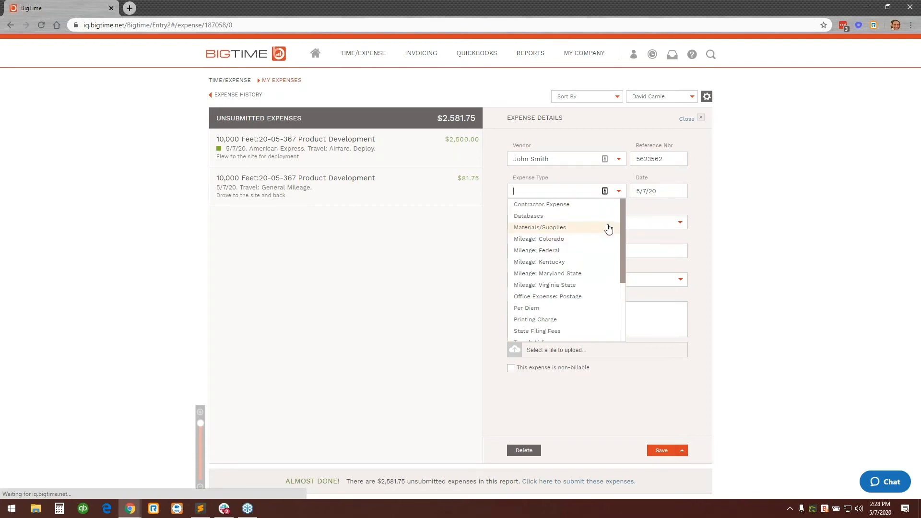
pyautogui.click(539, 208)
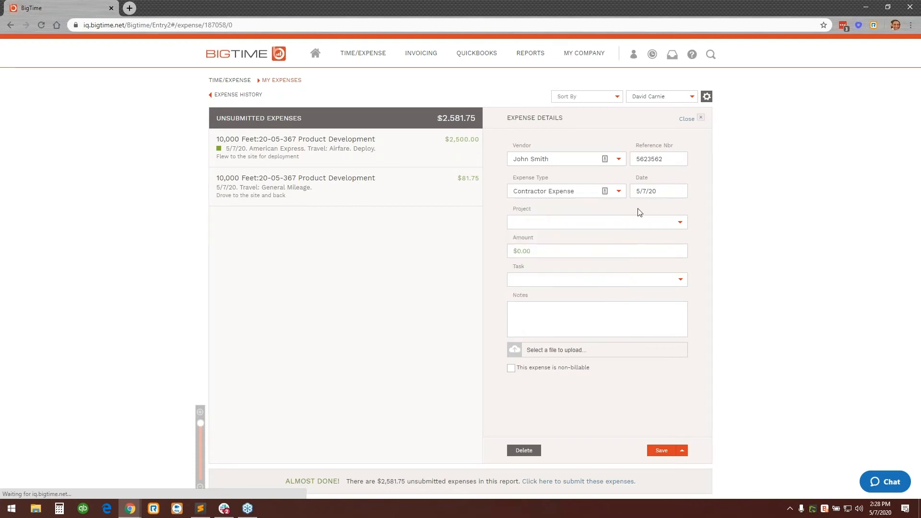
pyautogui.click(650, 223)
pyautogui.write('10')
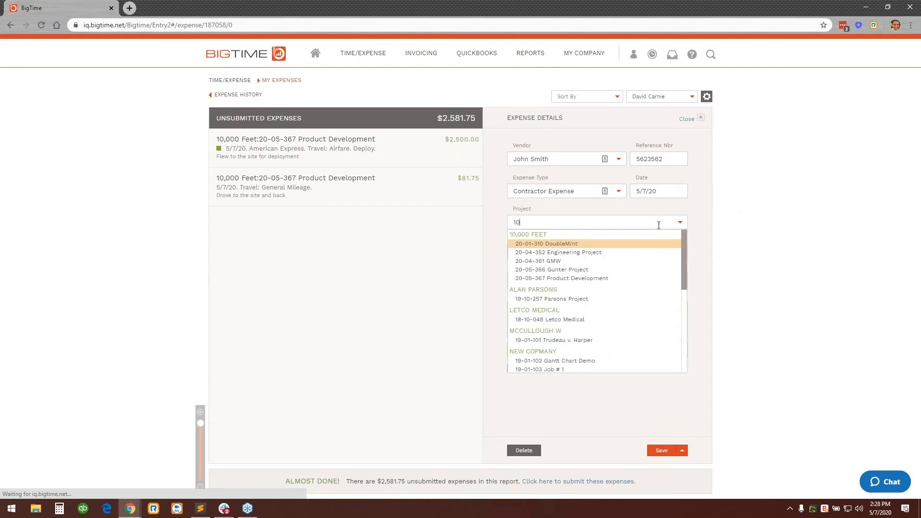
pyautogui.click(598, 283)
# Set the vendor expense's amount to $1,500.00 and its task to Design.
pyautogui.moveTo(560, 251); pyautogui.dragTo(376, 270)
pyautogui.write('1500')
pyautogui.click(777, 264)
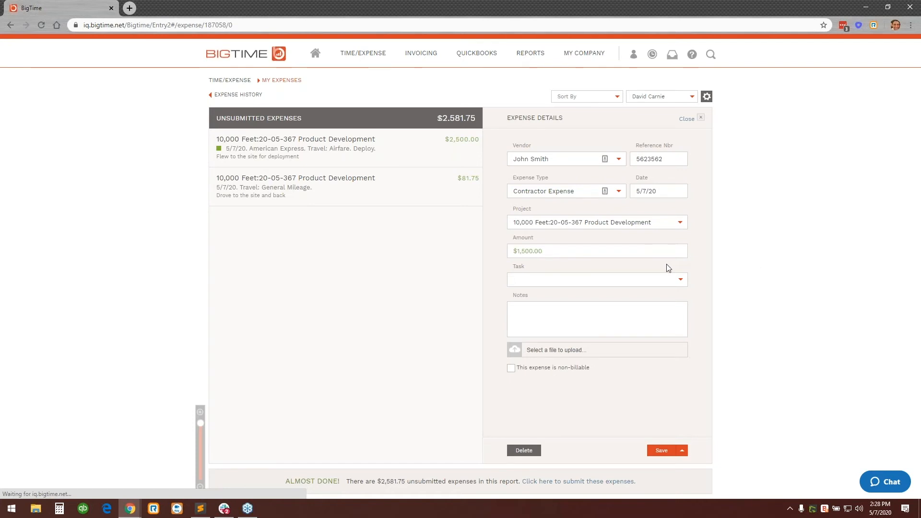
pyautogui.click(680, 280)
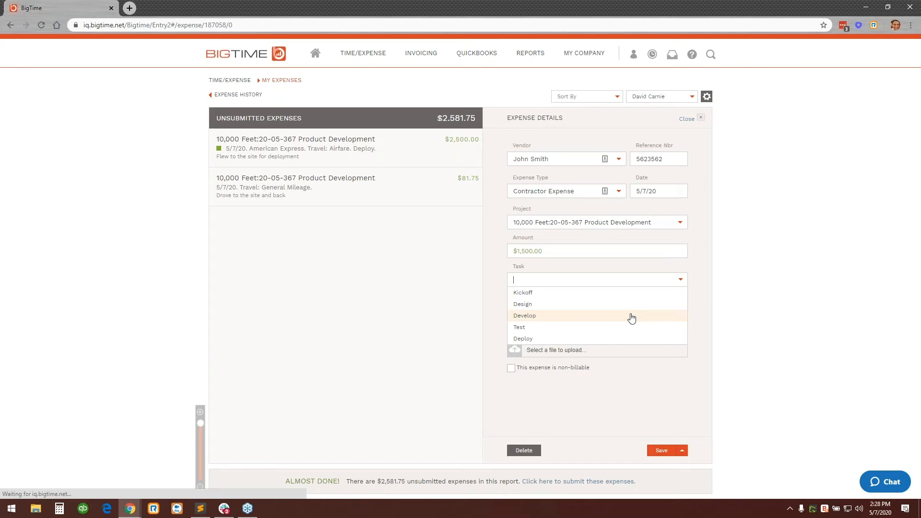
pyautogui.click(626, 311)
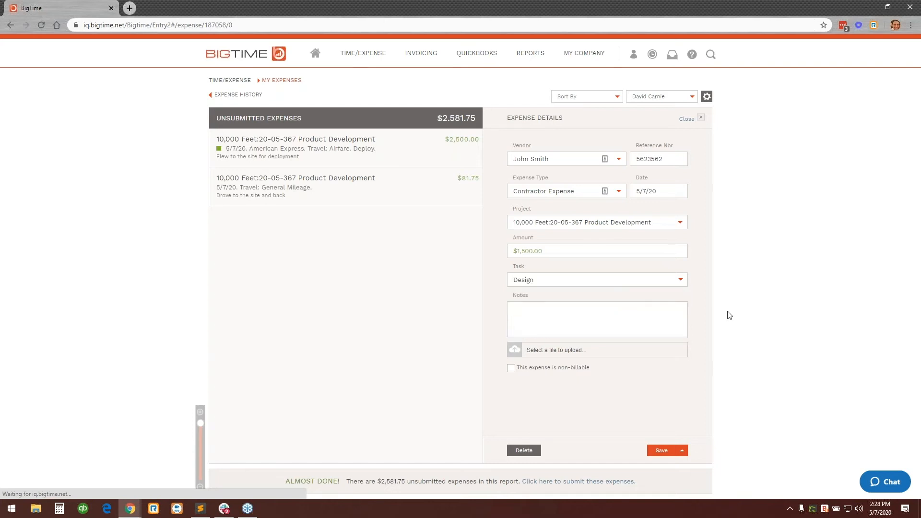
# Add the note "Notes go here" and the file Contractor invoice.png to the vendor expense and save it.
pyautogui.click(659, 312)
pyautogui.write('Notes go here')
pyautogui.click(587, 351)
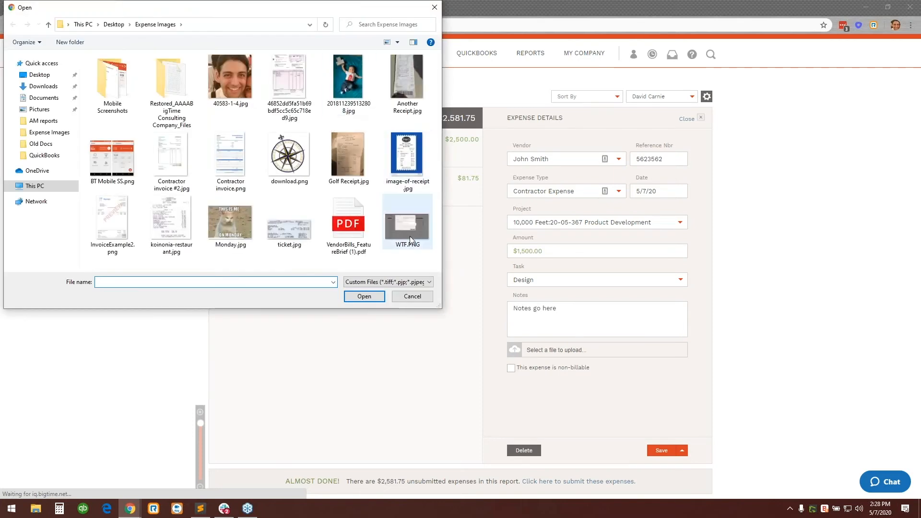
pyautogui.click(231, 162)
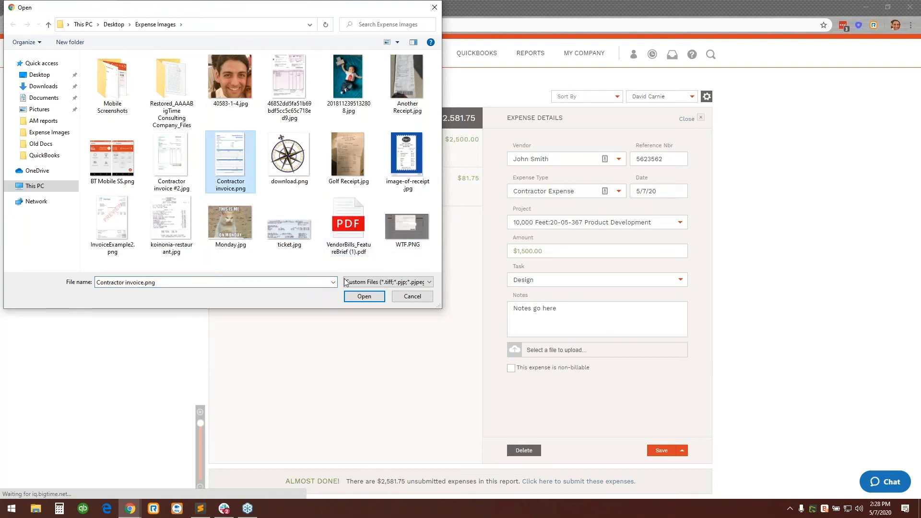
pyautogui.click(363, 296)
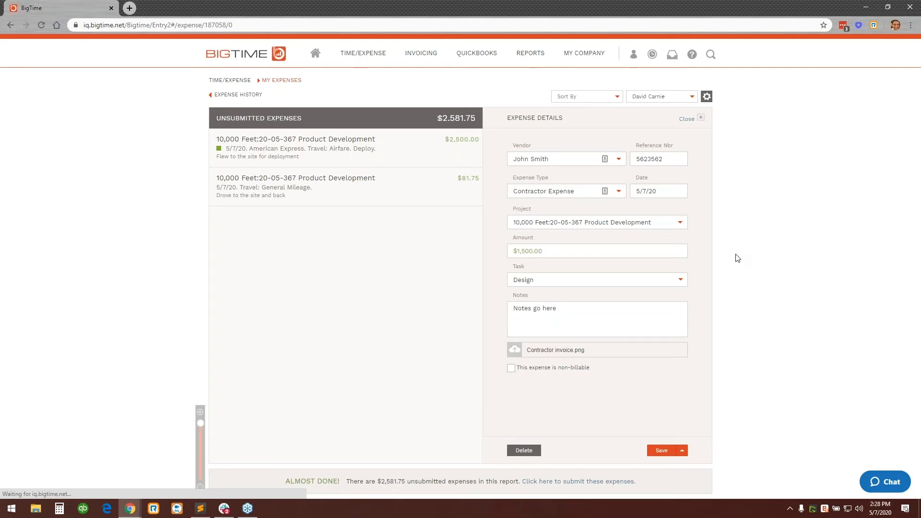
pyautogui.moveTo(592, 255); pyautogui.dragTo(487, 261)
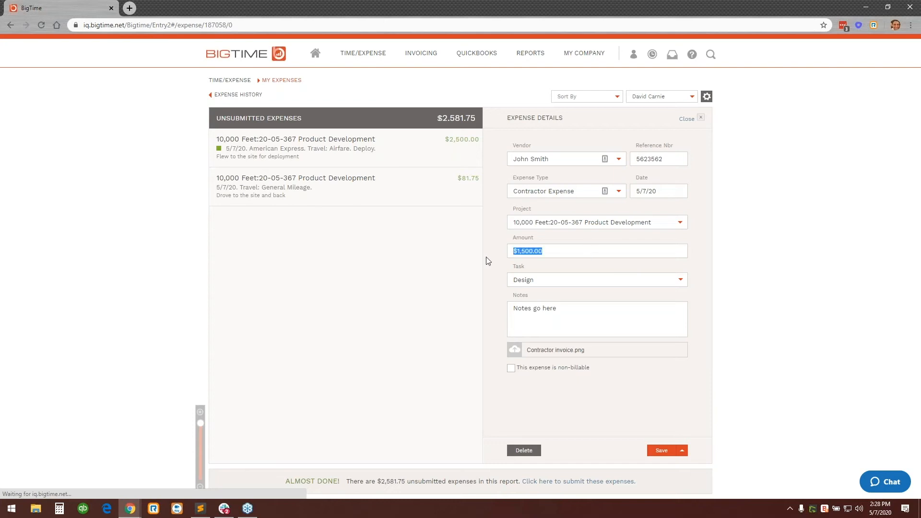
pyautogui.click(574, 254)
pyautogui.click(659, 451)
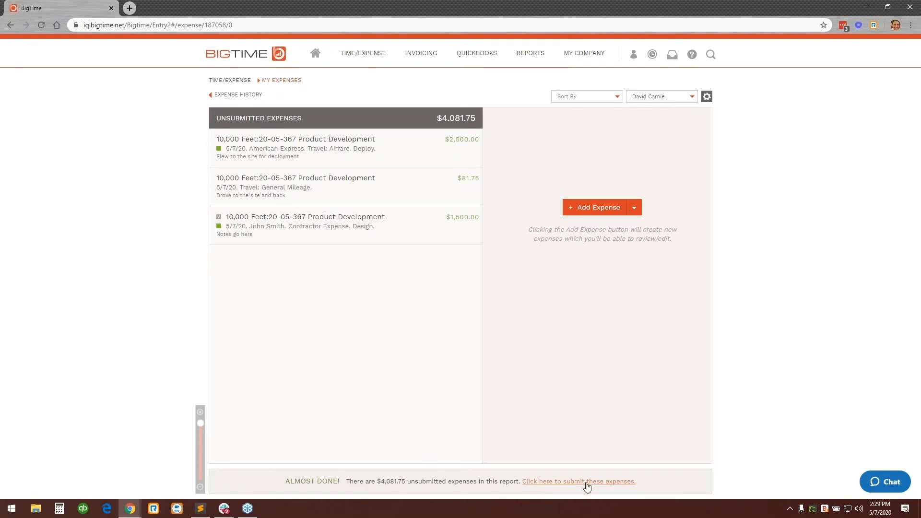
# Submit the expense report Expenses - 5/7/20, choosing the expenses individually and including all of them.
pyautogui.click(606, 482)
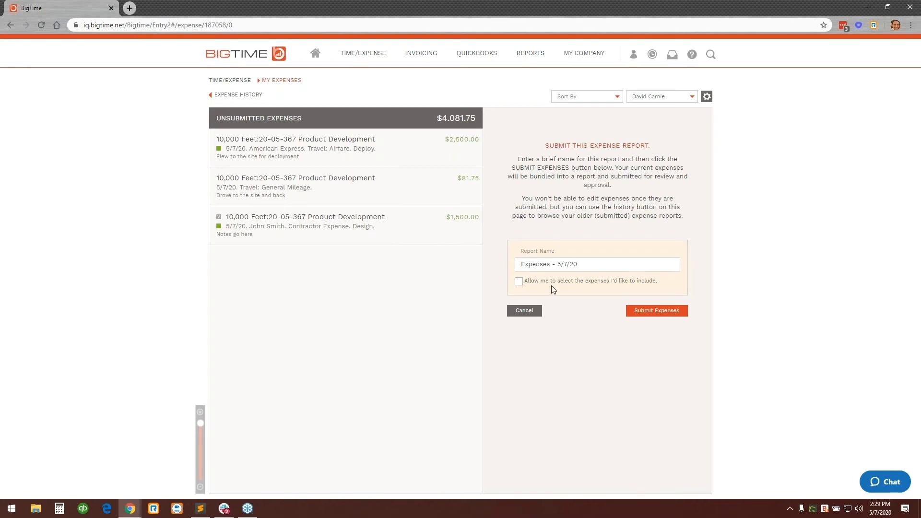
pyautogui.click(518, 282)
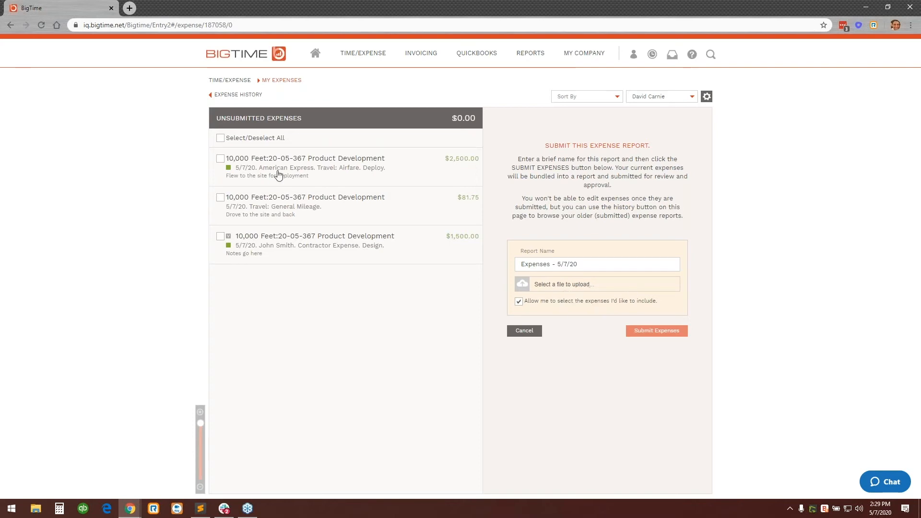
pyautogui.click(221, 138)
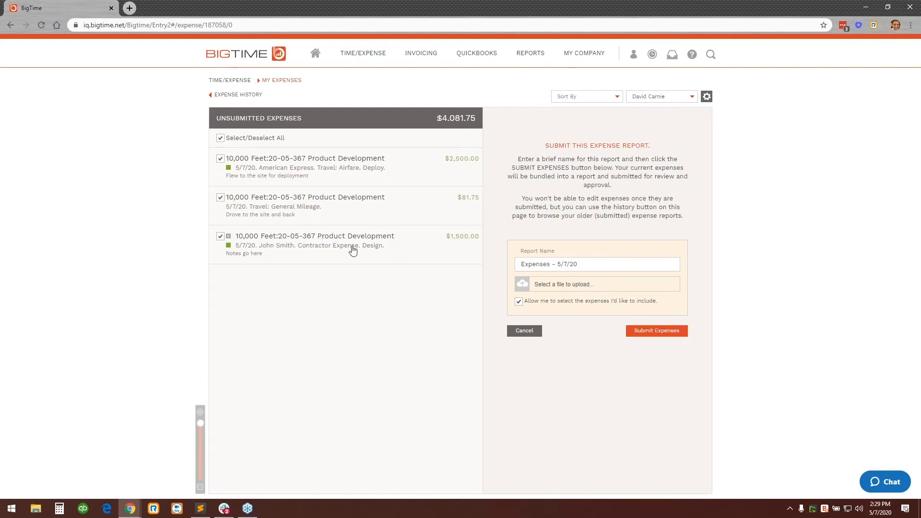
pyautogui.click(660, 330)
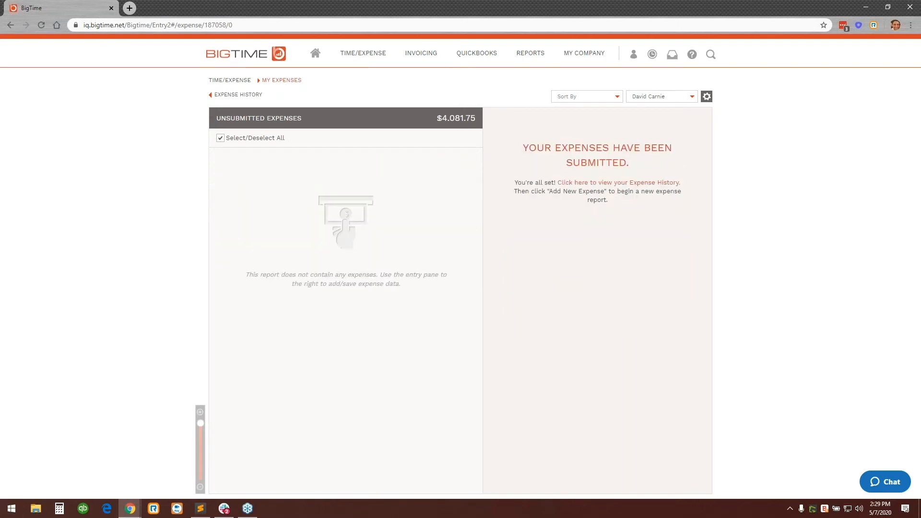
# Open the expense history to view the submitted expense reports.
pyautogui.click(239, 96)
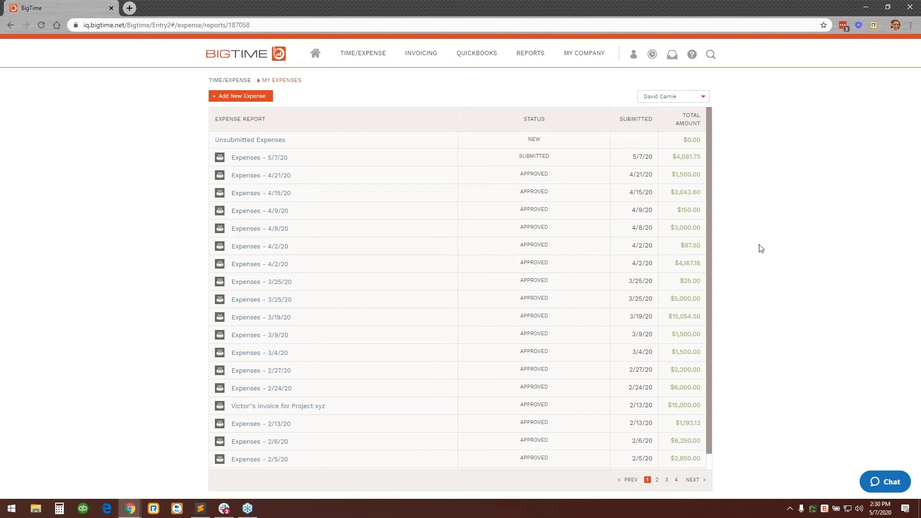
pyautogui.hotkey('alt', 'Tab')
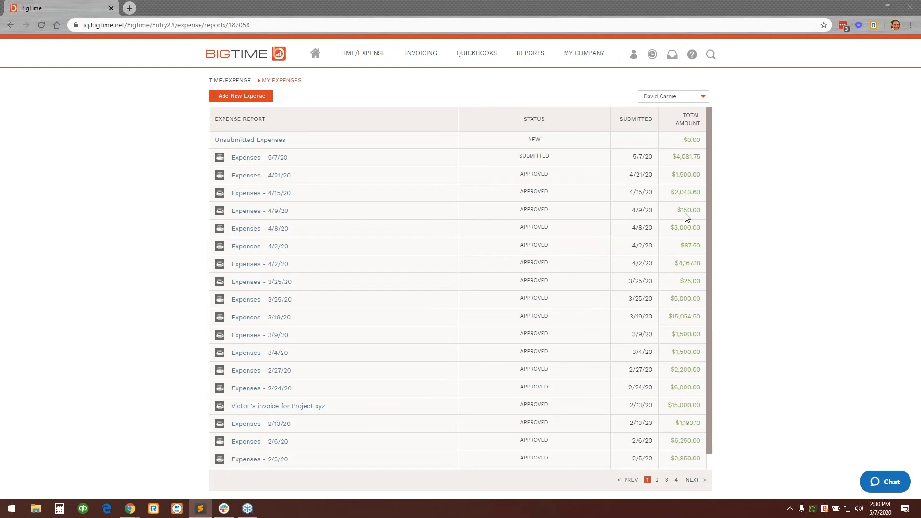
pyautogui.click(726, 155)
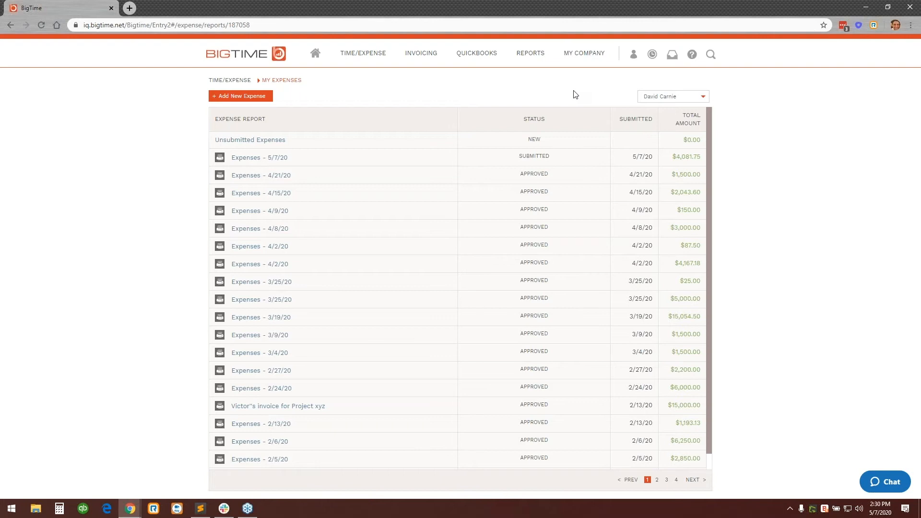
# Go to the pending approvals and show the approval settings for timesheets, expenses and invoices.
pyautogui.moveTo(584, 55)
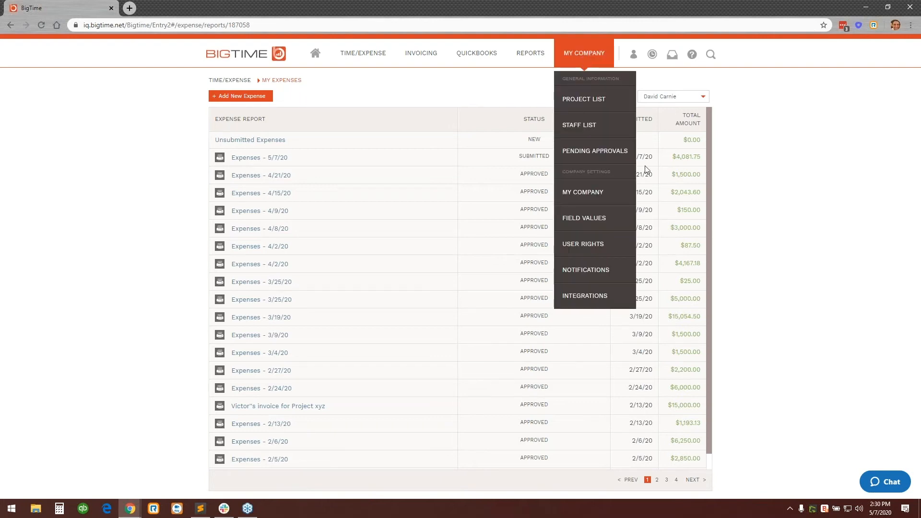
pyautogui.click(612, 165)
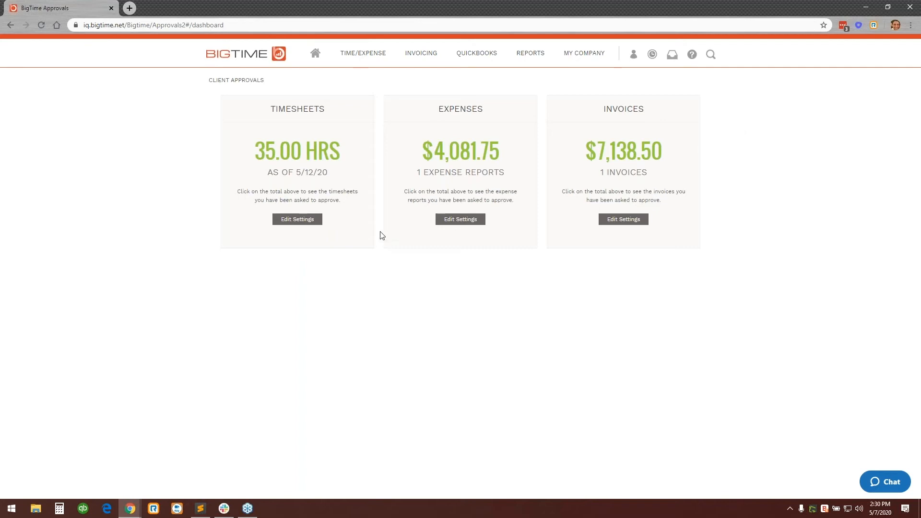
pyautogui.click(320, 220)
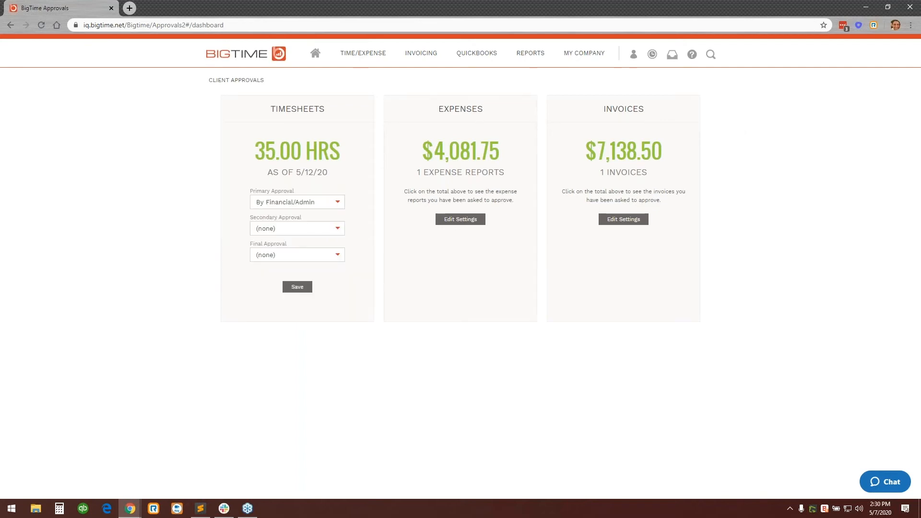
pyautogui.click(459, 219)
pyautogui.click(622, 219)
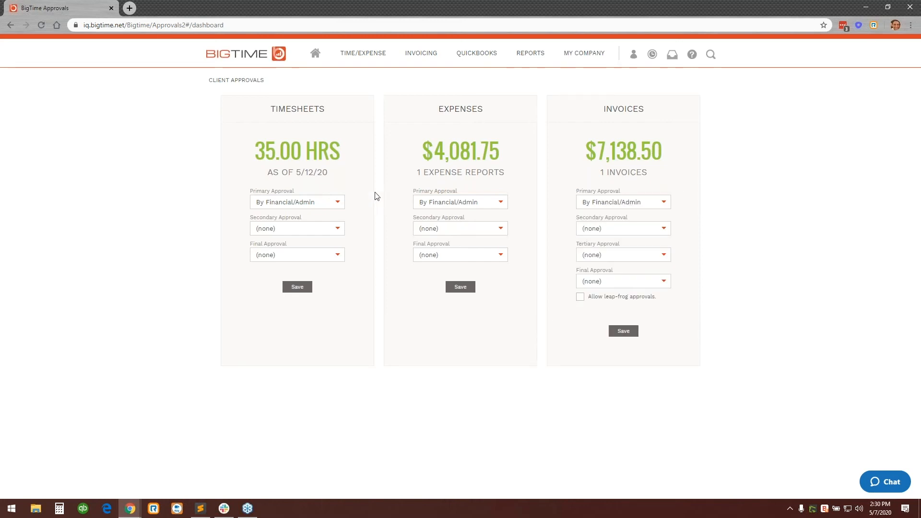
# Examine the primary and secondary approver options for timesheets and close the approval settings without changing them.
pyautogui.click(344, 202)
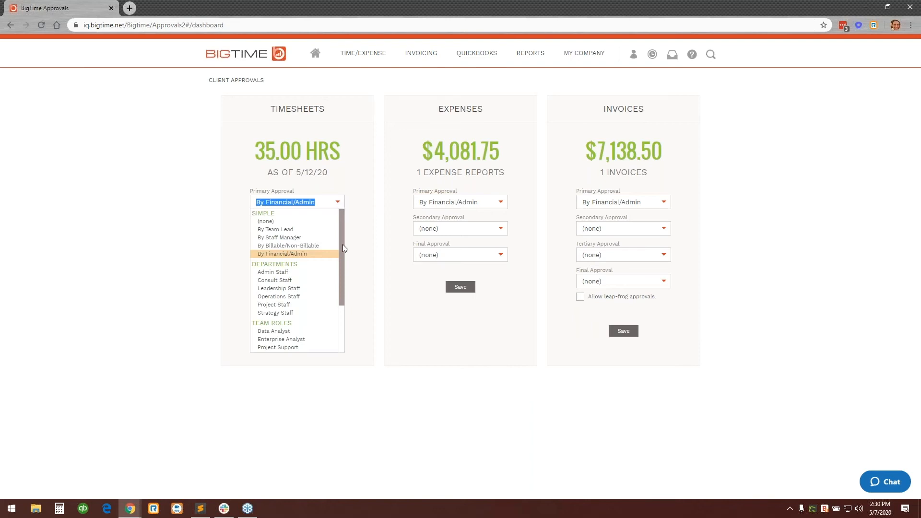
pyautogui.click(379, 220)
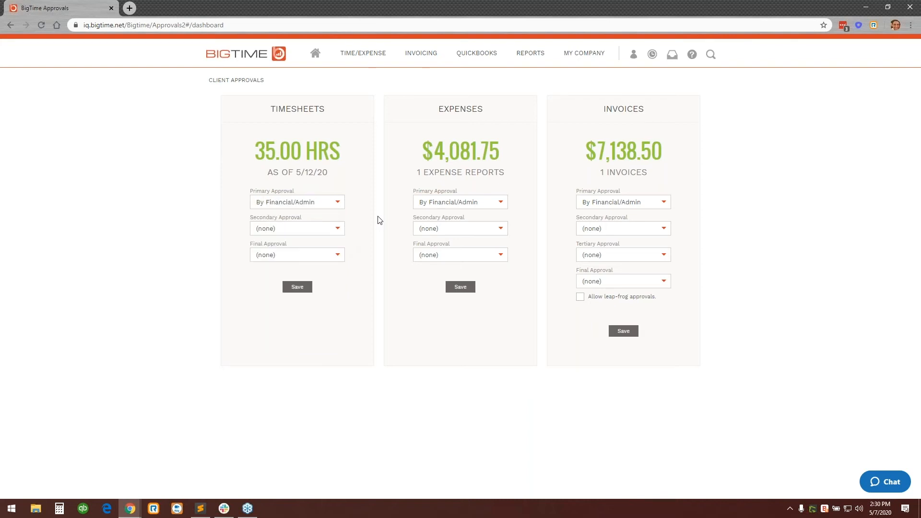
pyautogui.click(339, 231)
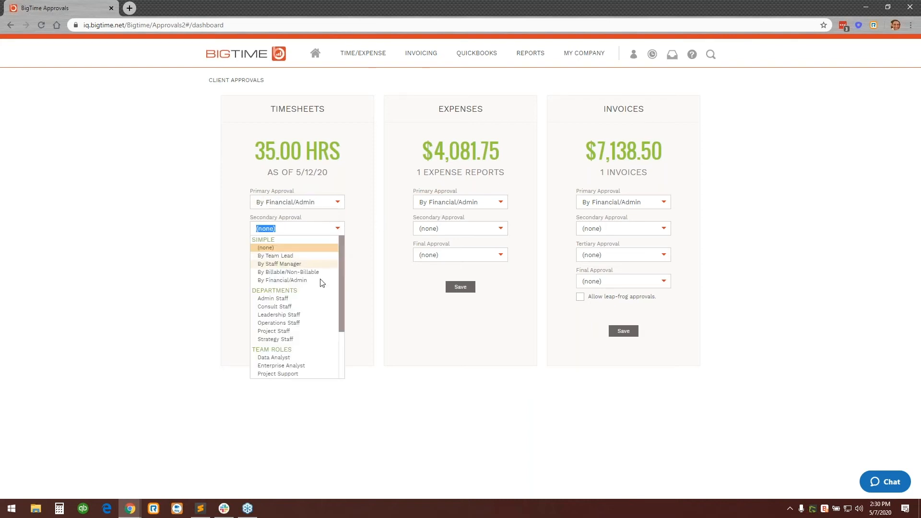
pyautogui.scroll(-1, 326, 360)
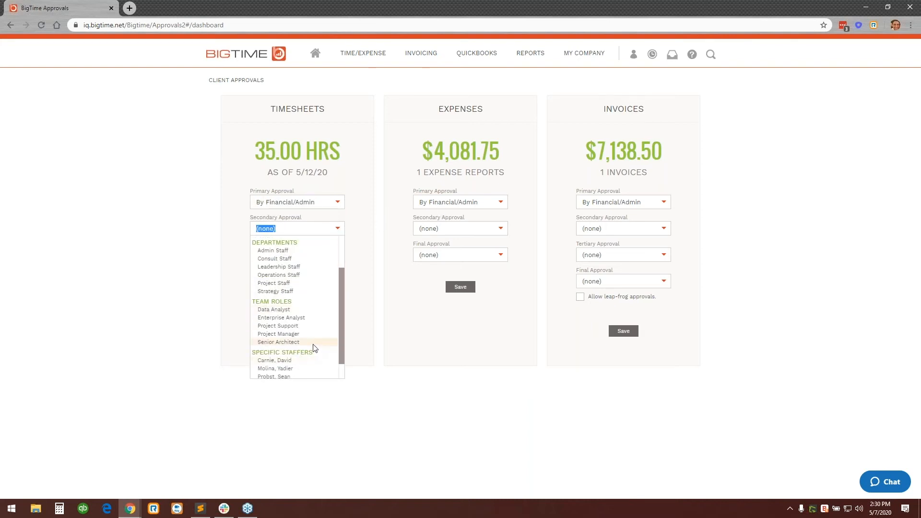
pyautogui.scroll(1, 307, 331)
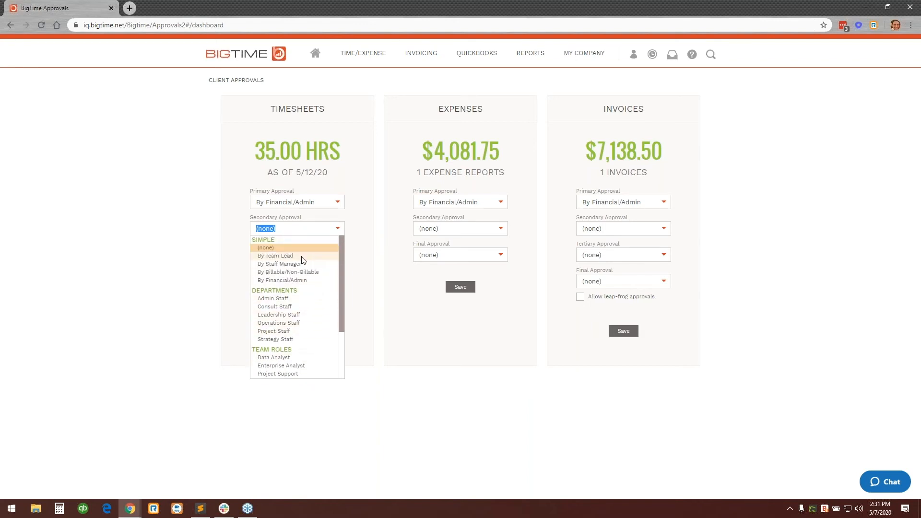
pyautogui.click(362, 229)
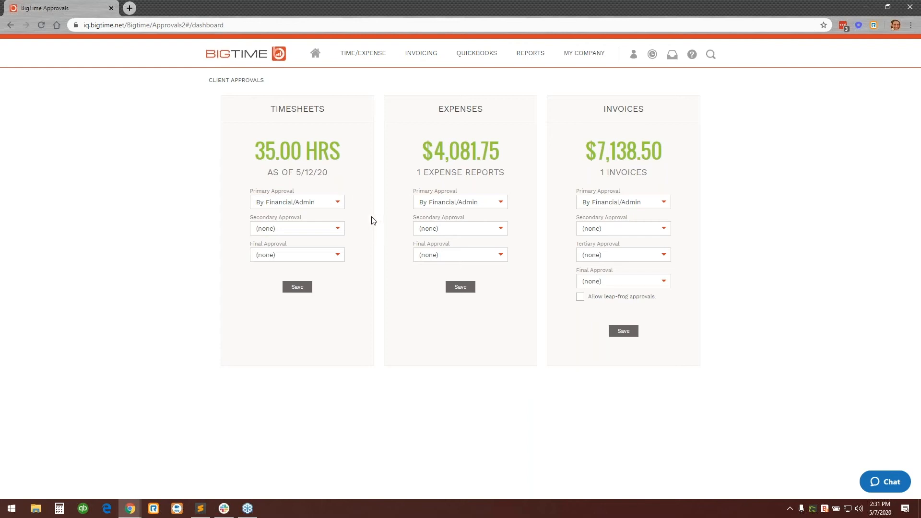
pyautogui.click(463, 289)
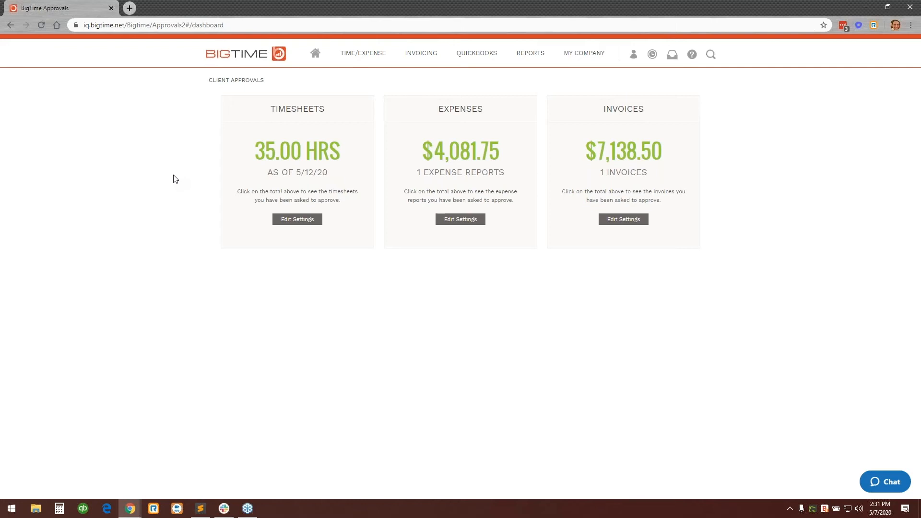
# Open the timesheets awaiting approval and approve the one for 05/11/20 - 05/17/20.
pyautogui.click(321, 158)
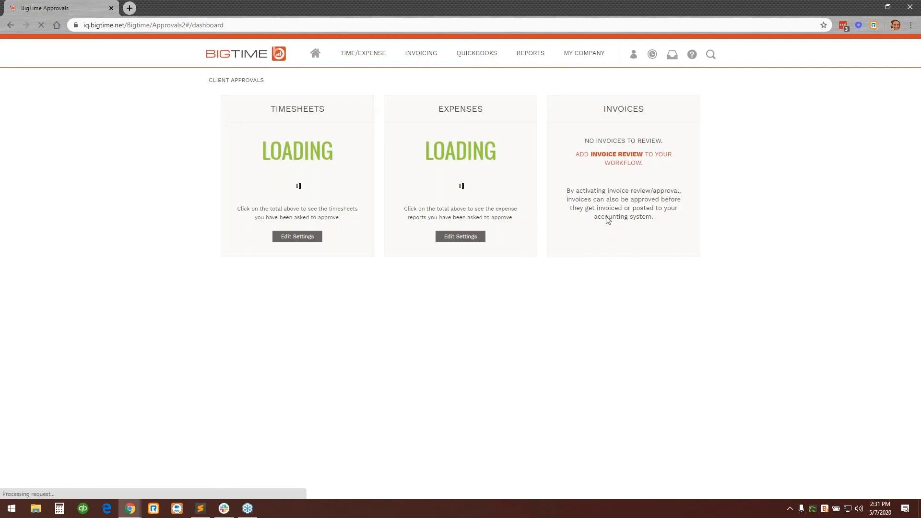
pyautogui.click(321, 158)
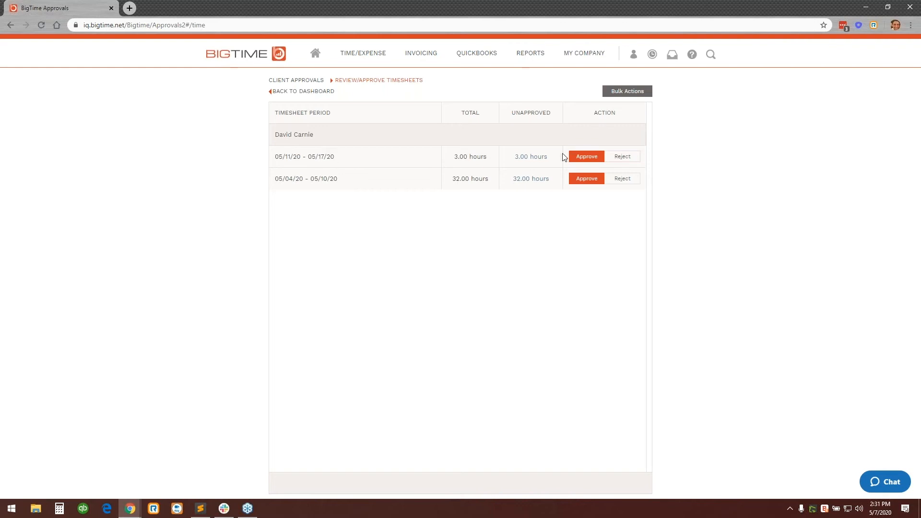
pyautogui.click(586, 159)
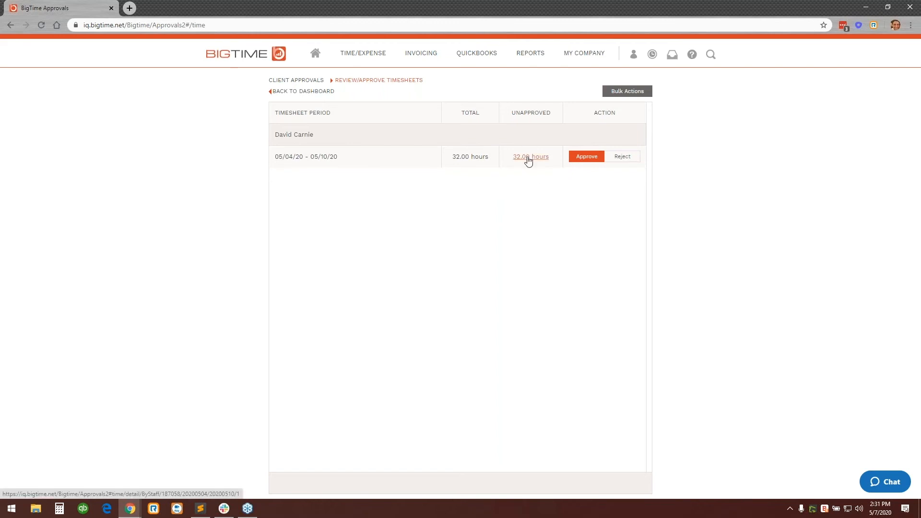
# Open the unapproved hours for 05/04/20 - 05/10/20 and view the details of the 5/7/20 entry noted "Notes go here".
pyautogui.click(528, 159)
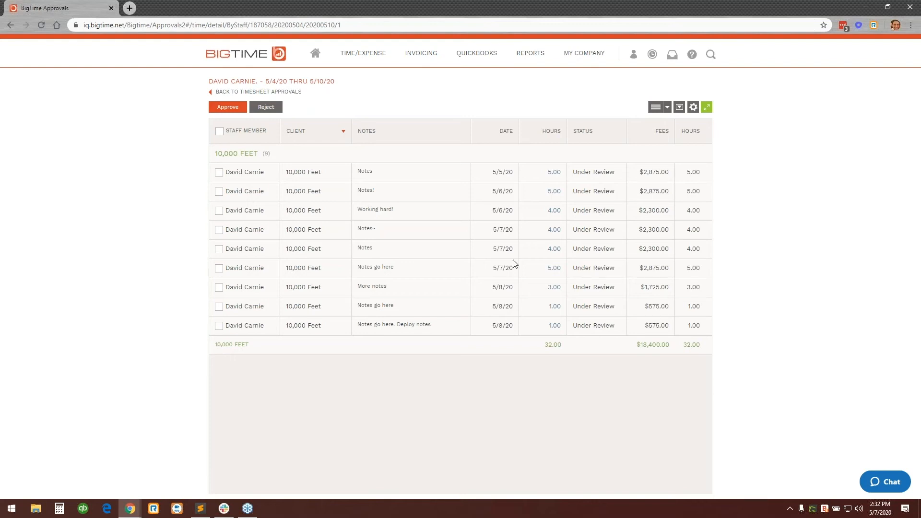
pyautogui.click(554, 268)
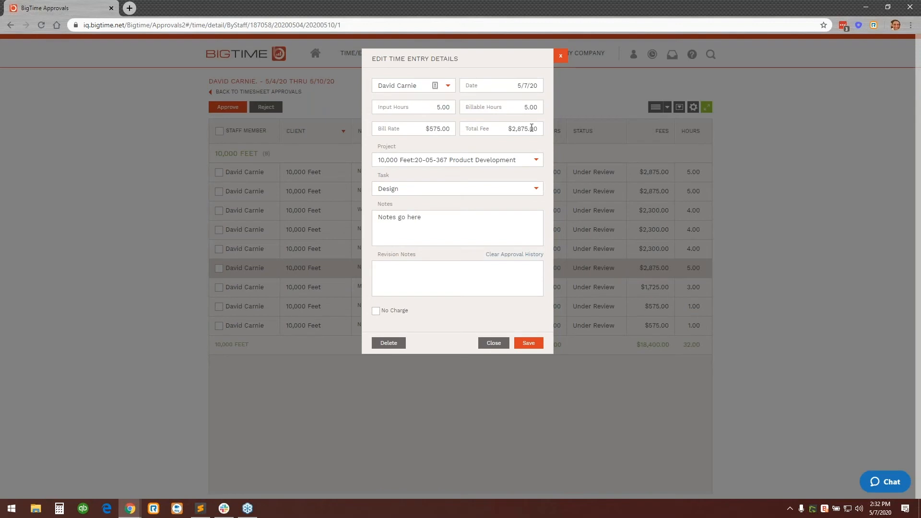
pyautogui.click(451, 107)
pyautogui.click(486, 344)
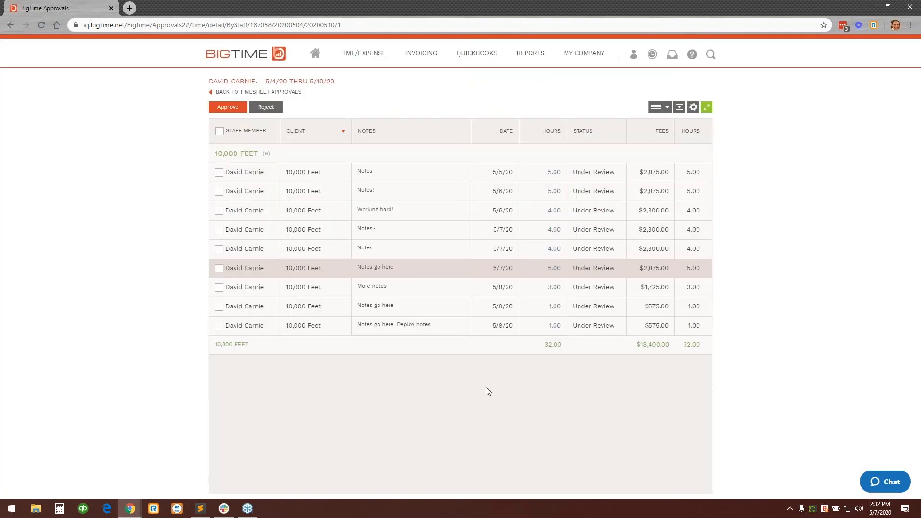
pyautogui.click(219, 326)
pyautogui.click(218, 307)
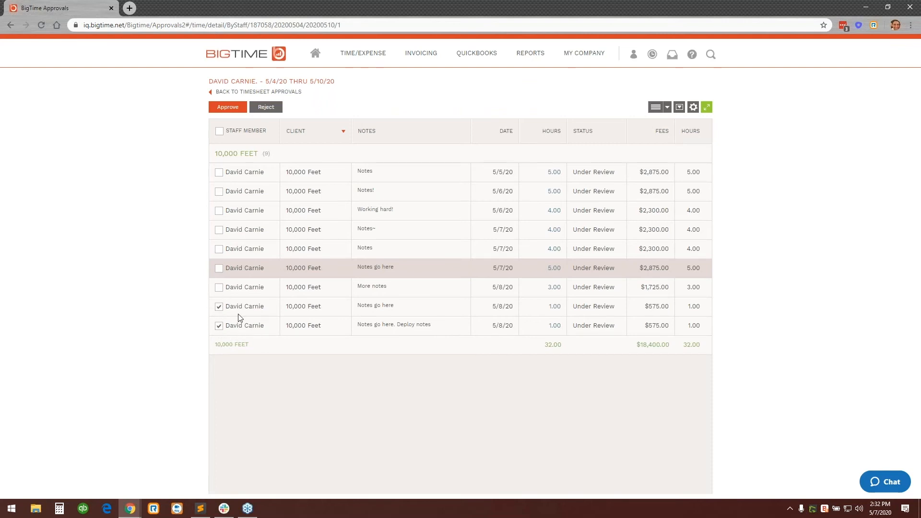
pyautogui.click(266, 107)
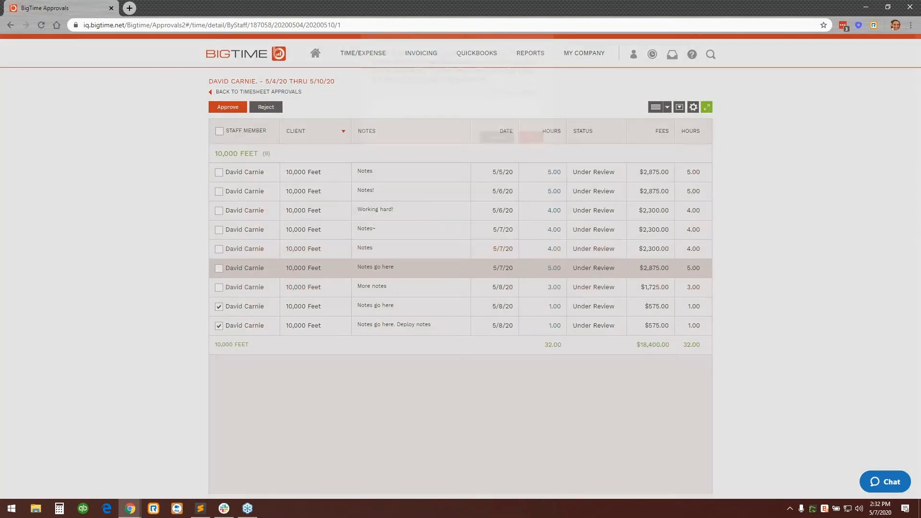
pyautogui.click(453, 135)
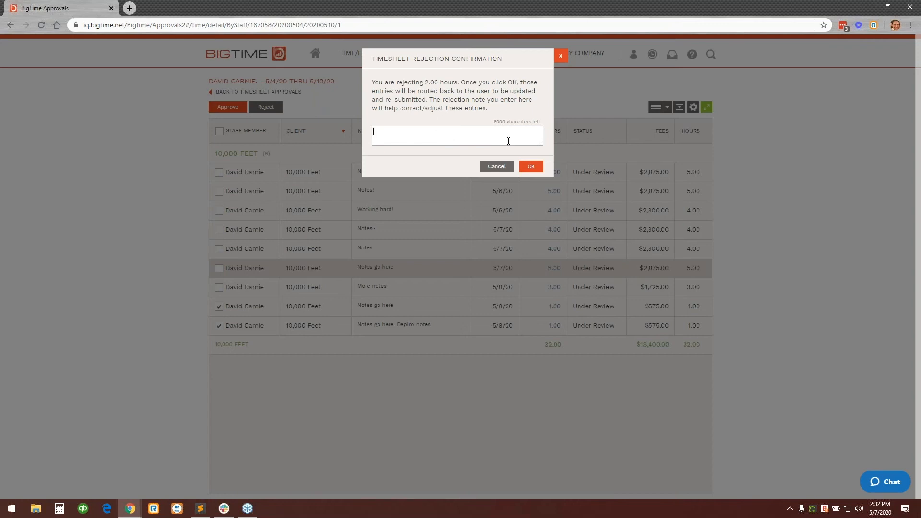
pyautogui.click(496, 167)
pyautogui.click(219, 307)
pyautogui.click(220, 326)
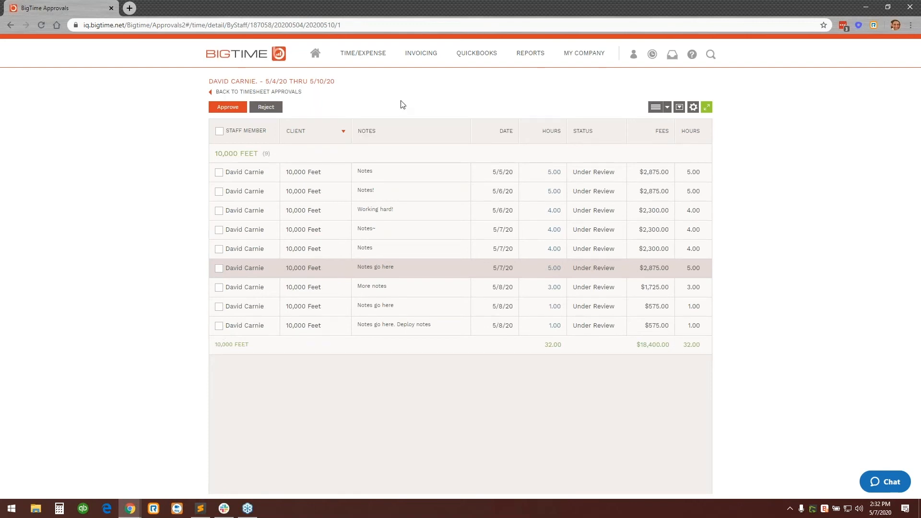
# Approve all time entries in the 5/4/20 thru 5/10/20 timesheet and return to the approvals dashboard.
pyautogui.click(220, 132)
pyautogui.click(236, 110)
pyautogui.click(531, 146)
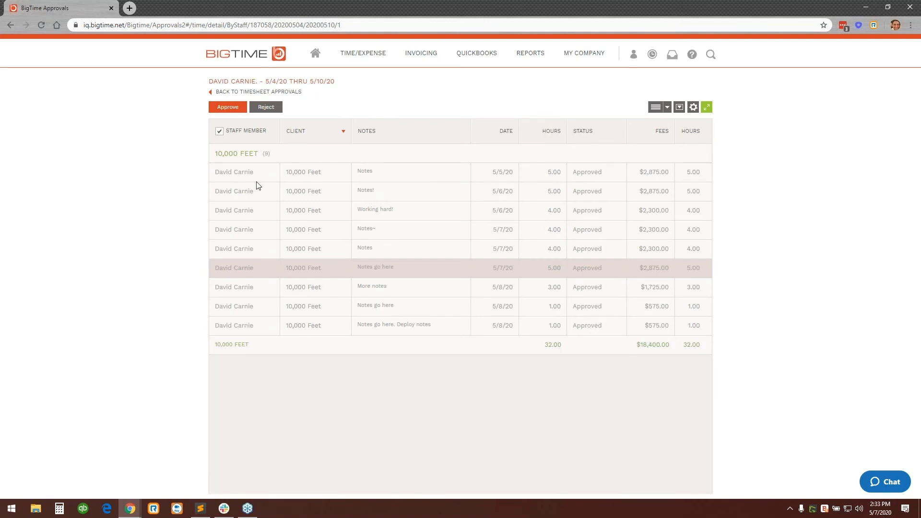
pyautogui.click(248, 92)
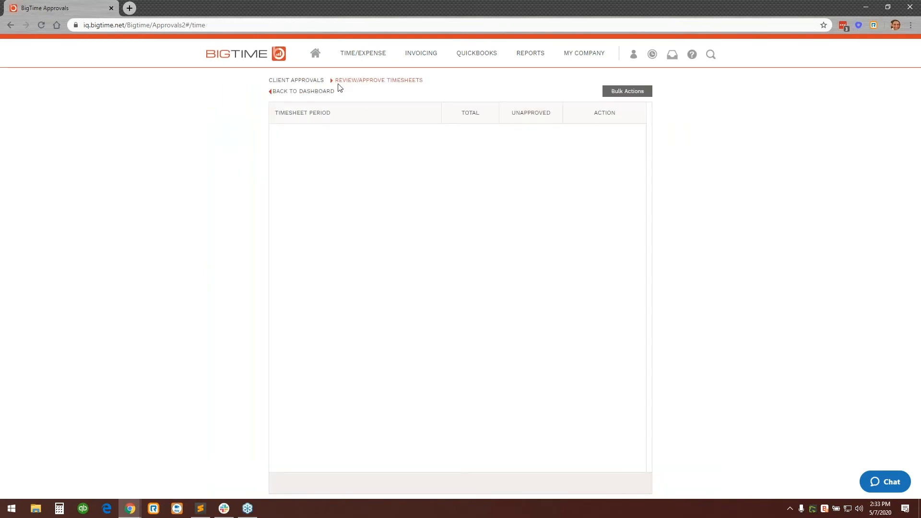
pyautogui.click(320, 92)
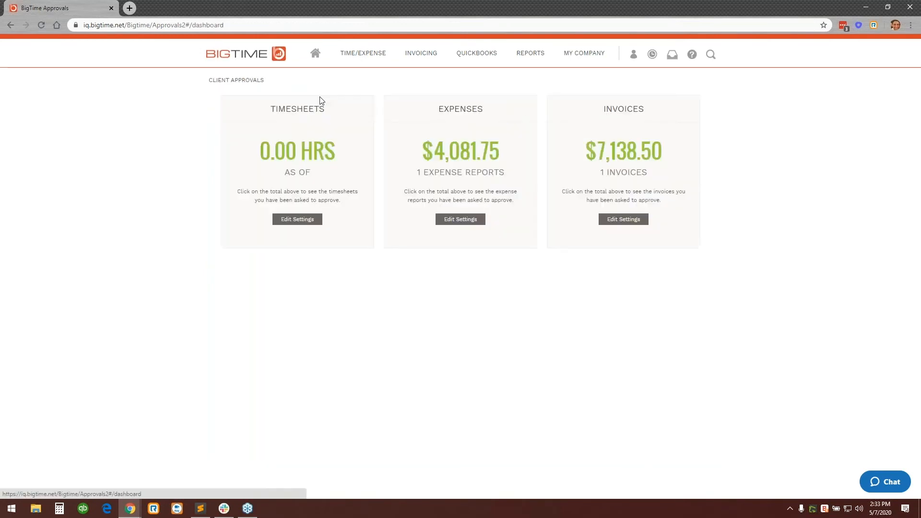
# Open the submitted Expenses - 5/7/20 report and review the receipts for its airfare, mileage and contractor expenses in full-screen view.
pyautogui.click(459, 162)
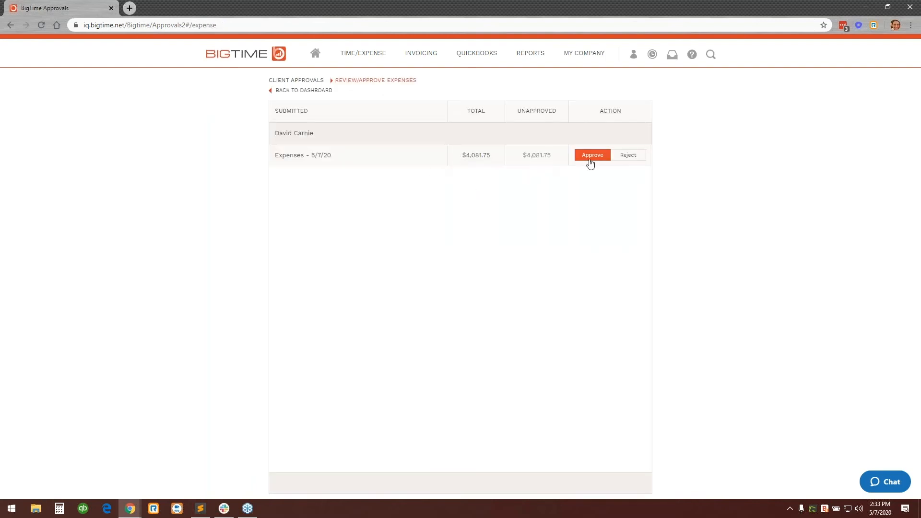
pyautogui.click(537, 156)
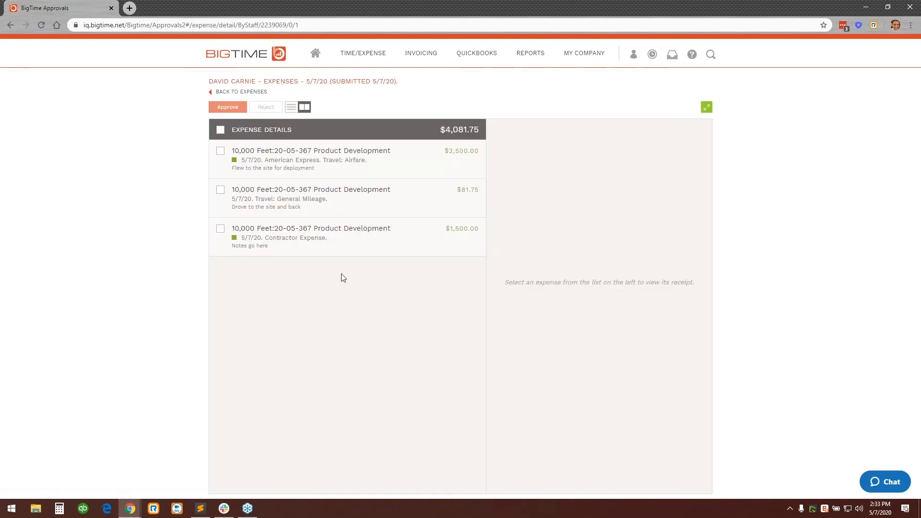
pyautogui.click(320, 167)
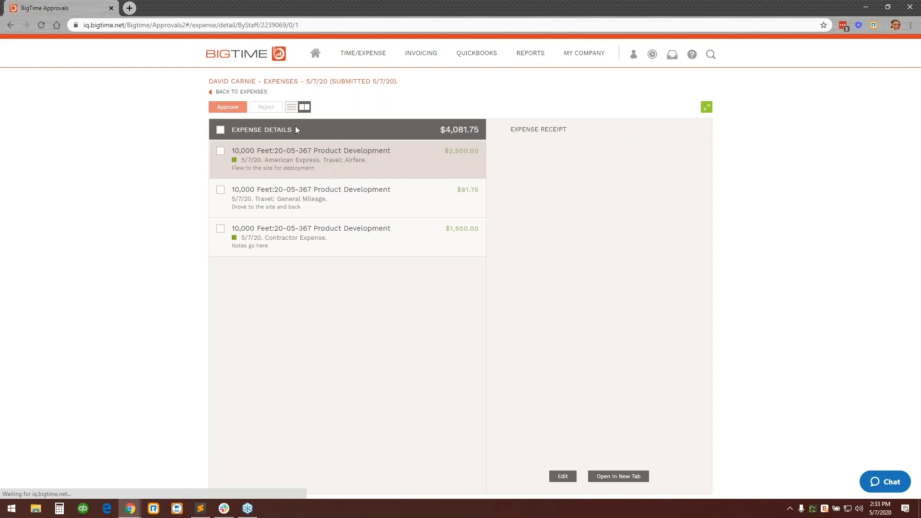
pyautogui.click(706, 106)
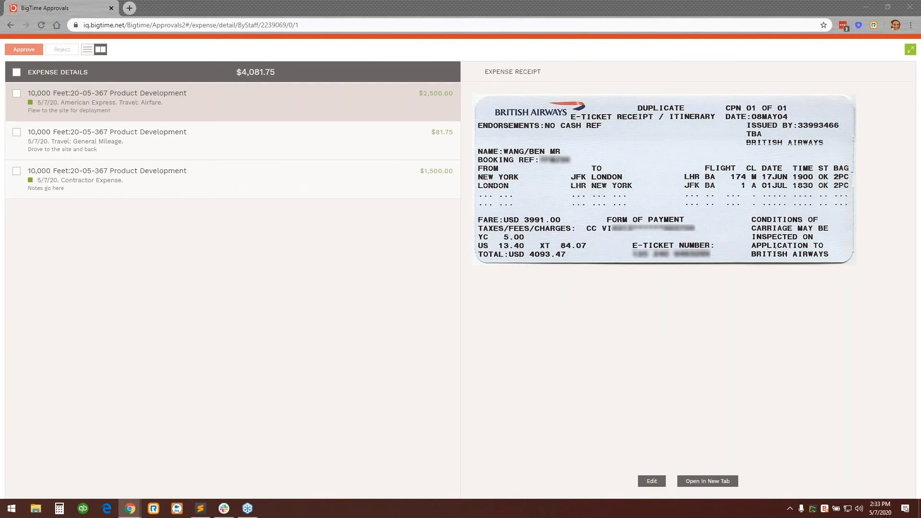
pyautogui.click(294, 138)
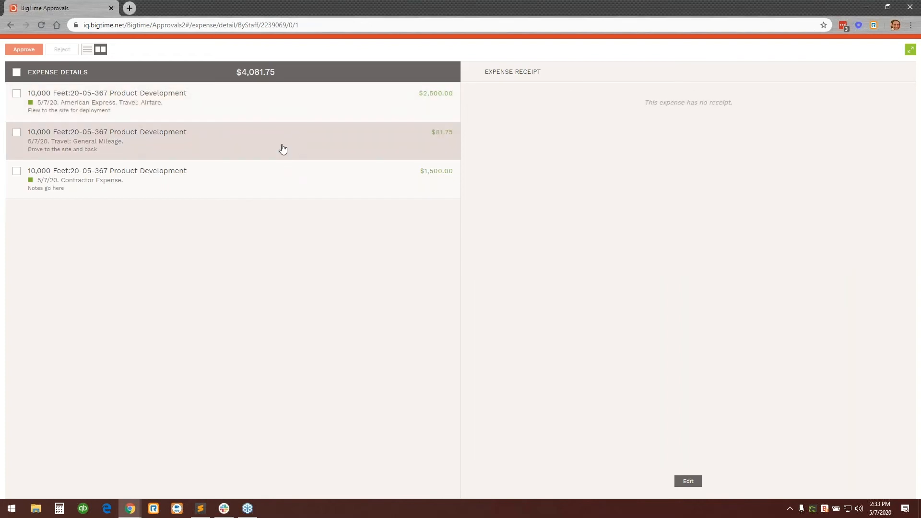
pyautogui.click(228, 175)
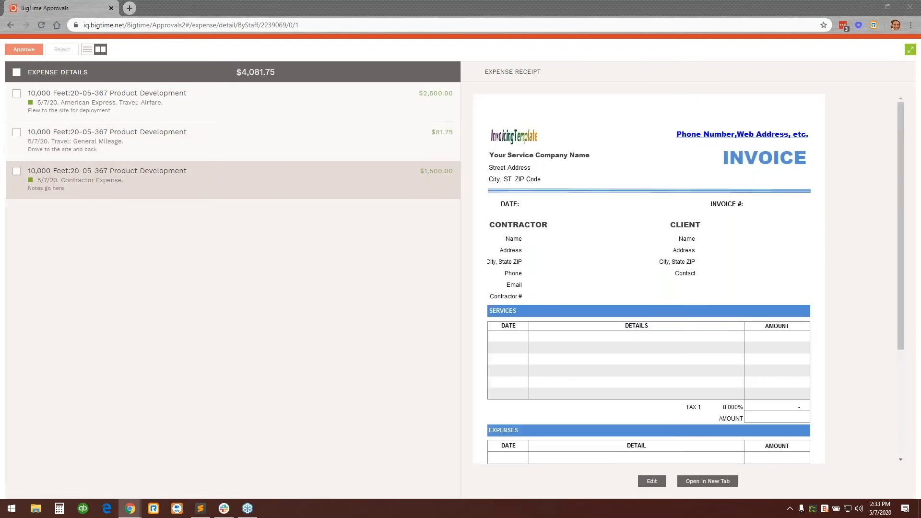
pyautogui.scroll(-3, 663, 248)
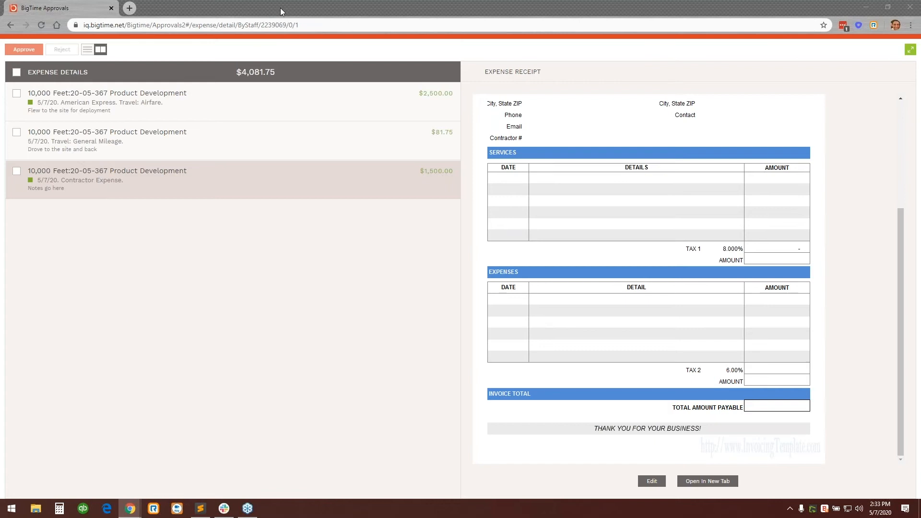
# Show the expenses as a list at normal size and view the Travel: Airfare expense's details without changing them.
pyautogui.click(87, 50)
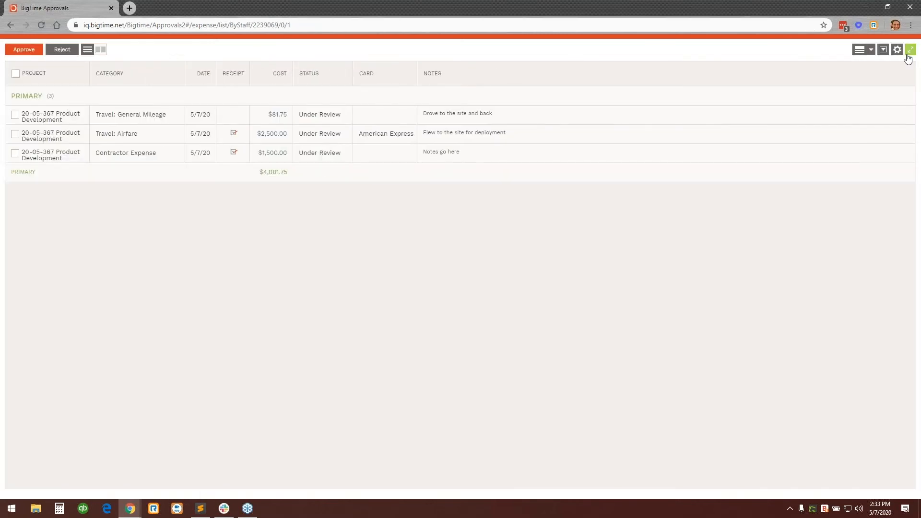
pyautogui.click(909, 50)
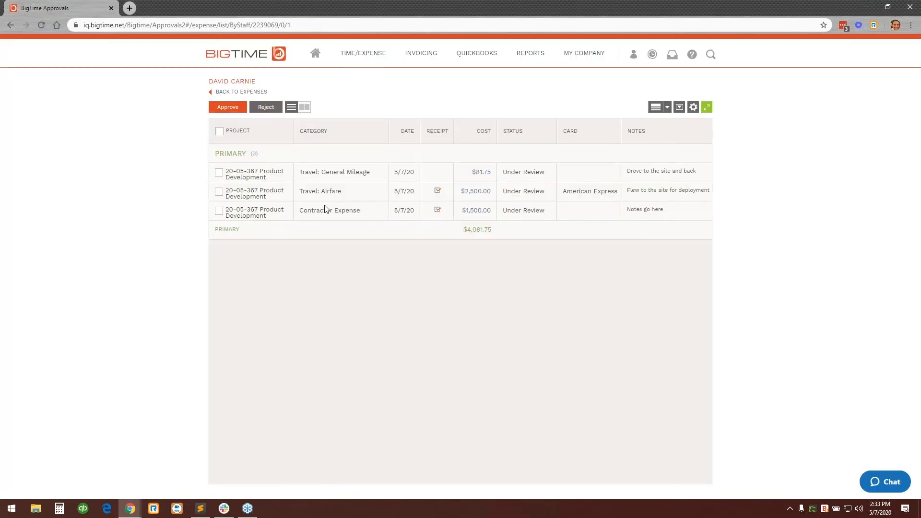
pyautogui.click(479, 192)
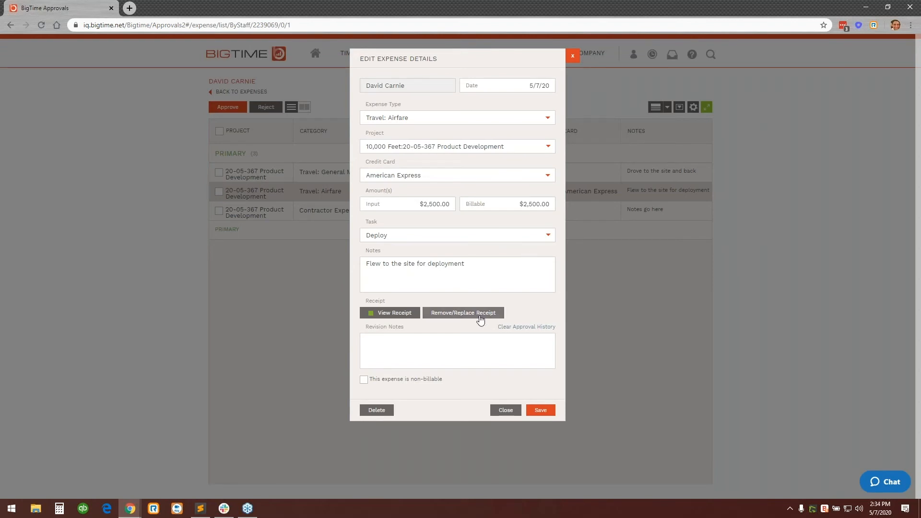
pyautogui.click(507, 412)
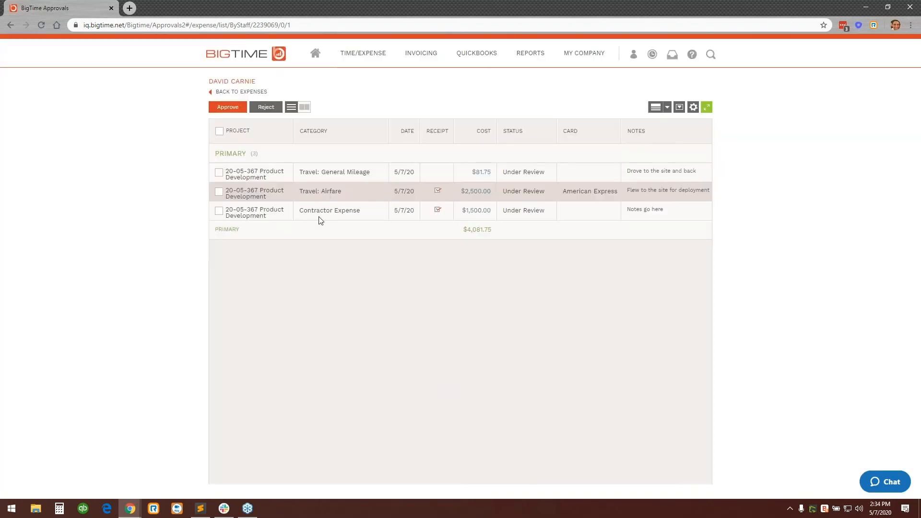
# Examine the billable amount in the Contractor Expense's details and close them without saving changes.
pyautogui.click(476, 210)
pyautogui.moveTo(526, 191); pyautogui.dragTo(487, 188)
pyautogui.click(551, 191)
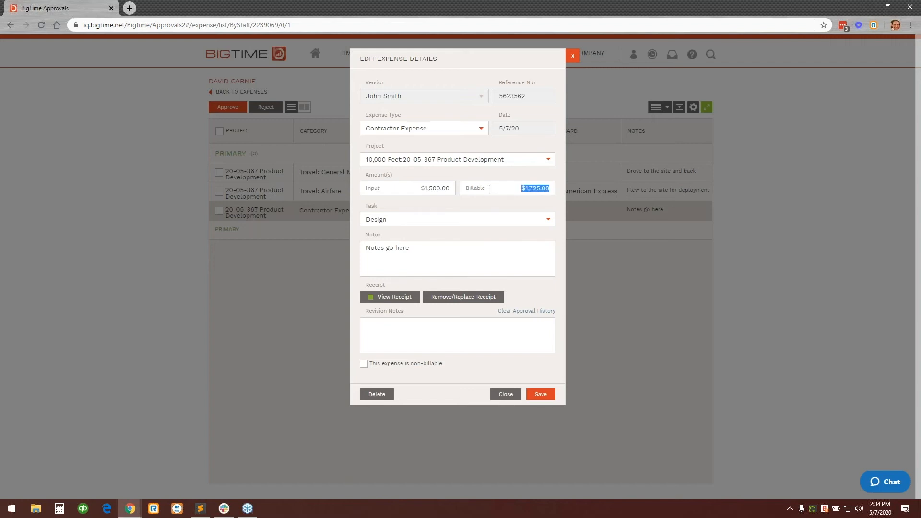
pyautogui.click(461, 211)
pyautogui.click(502, 395)
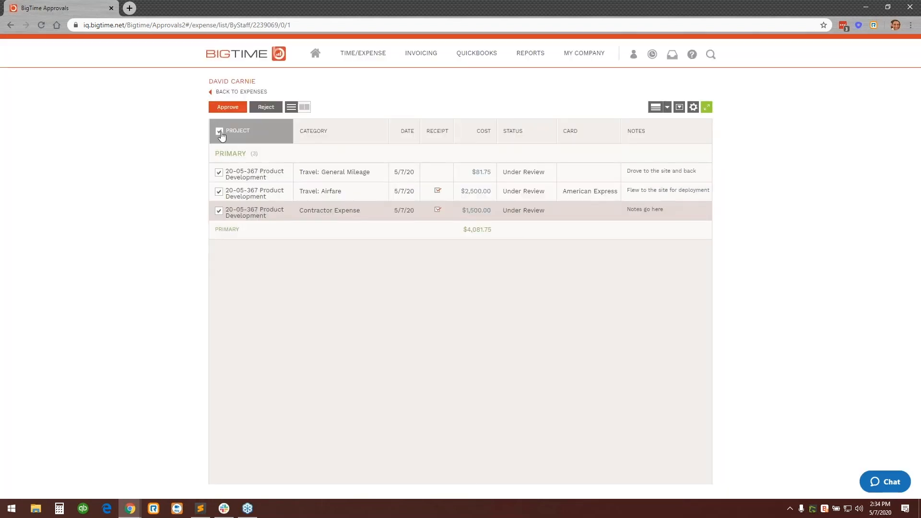
# Approve all three Product Development expenses in the report and return to the approvals dashboard.
pyautogui.click(221, 109)
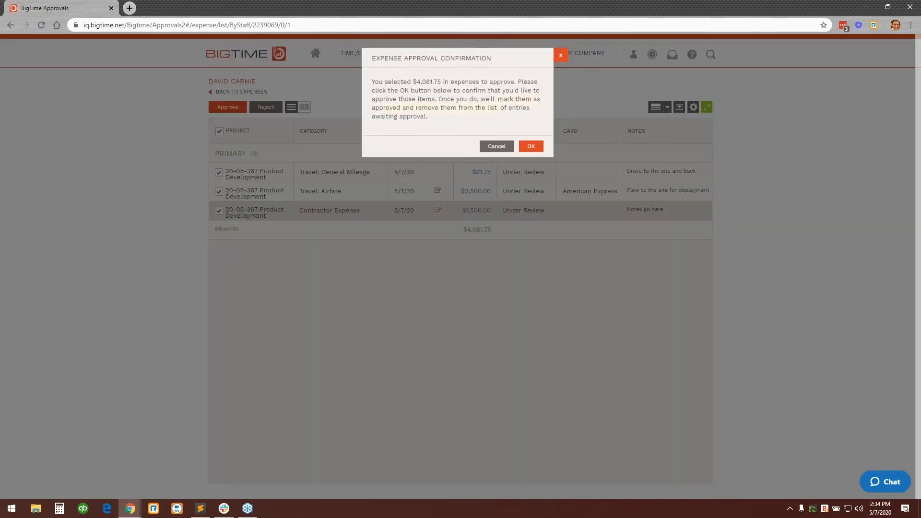
pyautogui.click(515, 146)
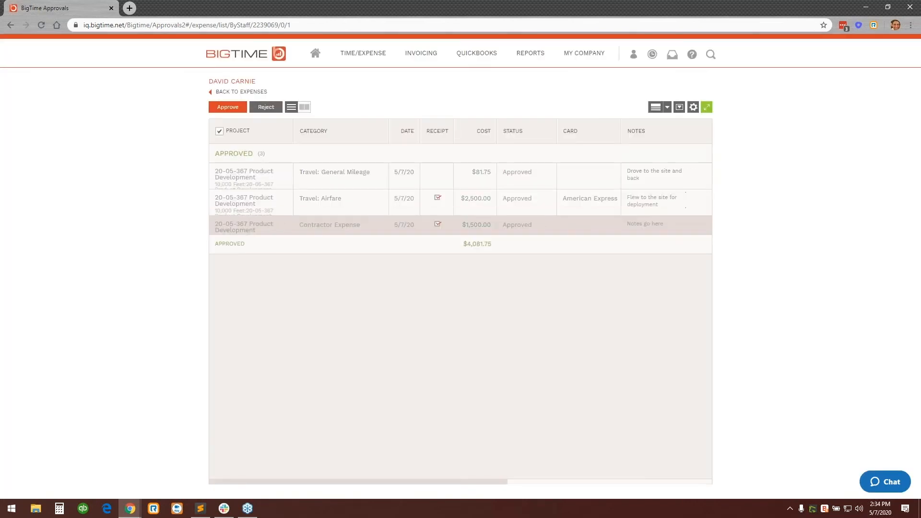
pyautogui.click(250, 93)
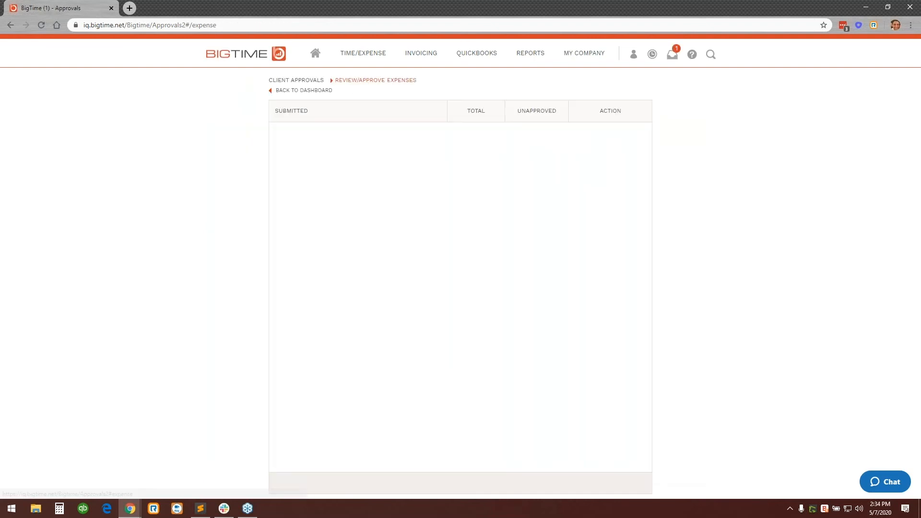
pyautogui.click(317, 93)
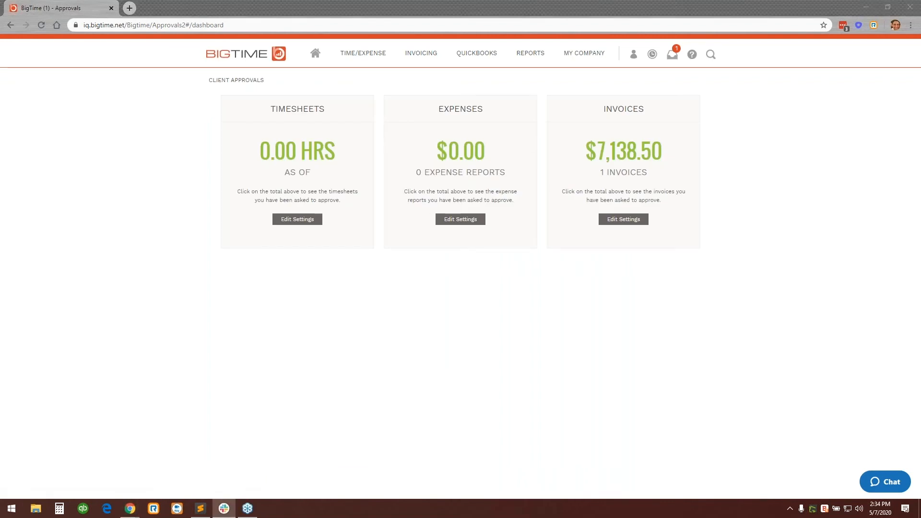
# Open the invoicing overview.
pyautogui.click(722, 134)
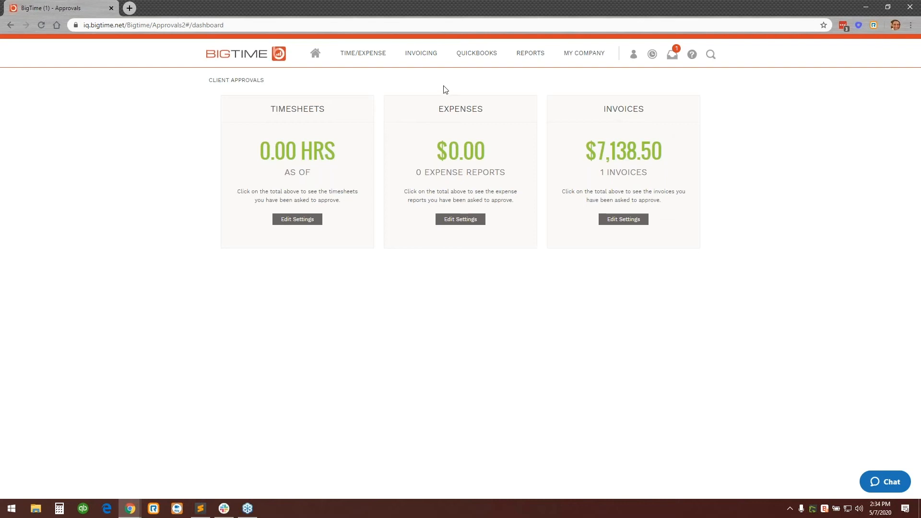
pyautogui.moveTo(424, 64)
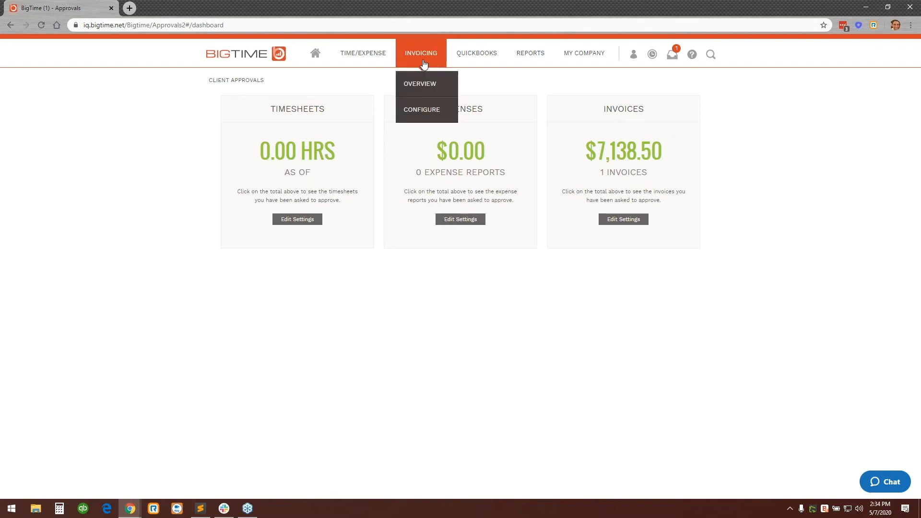
pyautogui.click(433, 91)
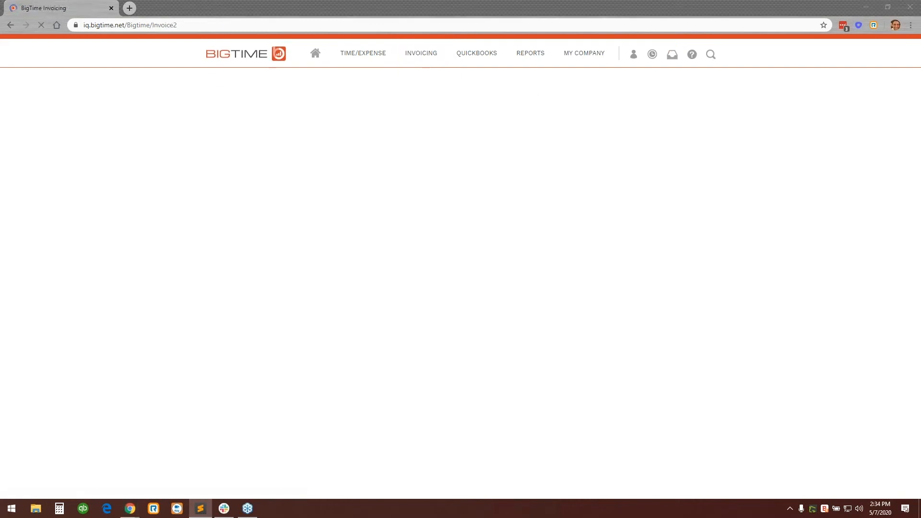
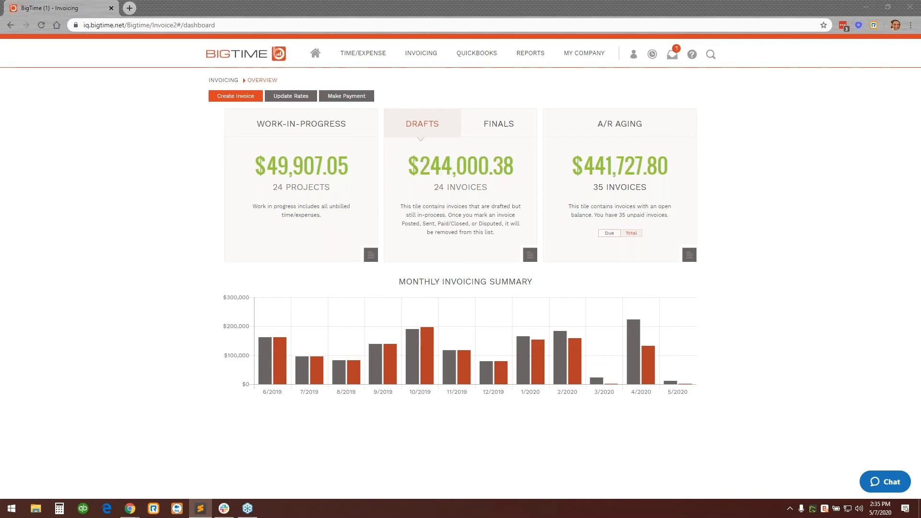
# Show the finalized invoices total in the overview and open the A/R aging invoices list.
pyautogui.click(497, 135)
pyautogui.click(494, 133)
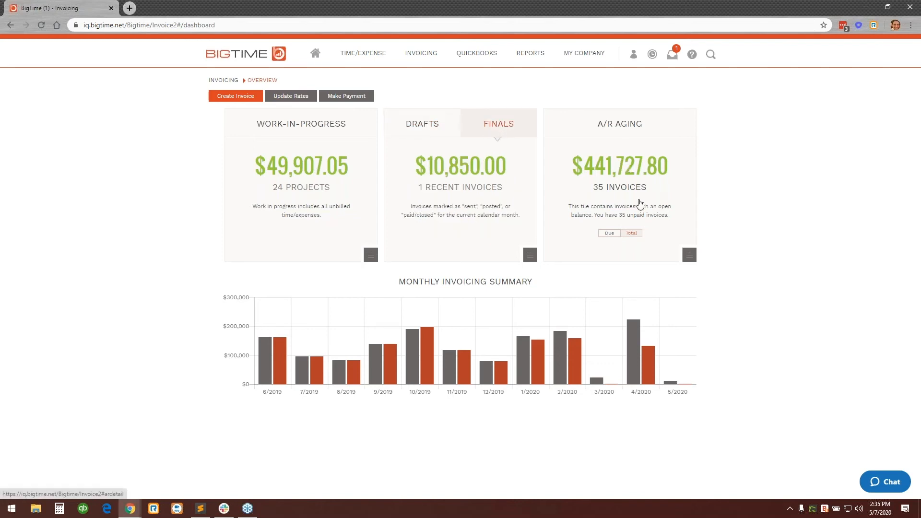
pyautogui.click(634, 172)
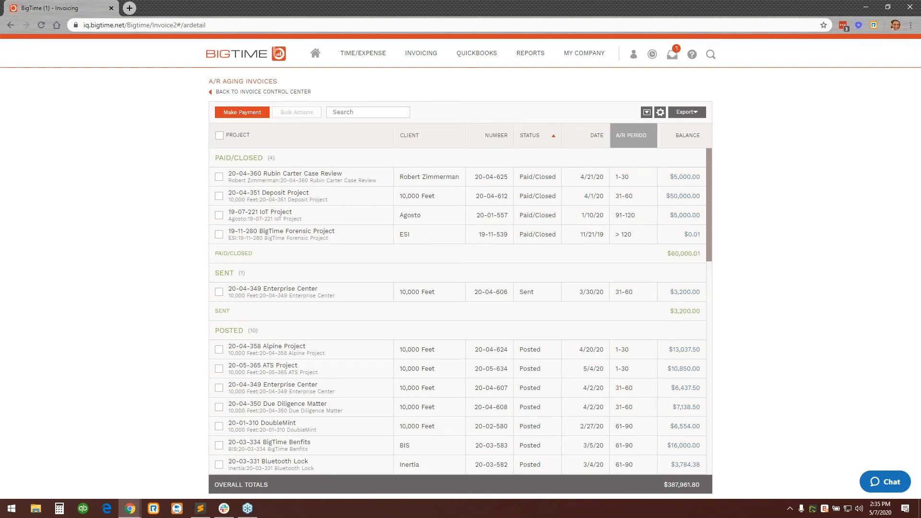
# View the A/R aging invoices grouped by A/R period and by status, and return to the invoicing overview.
pyautogui.click(631, 135)
pyautogui.click(631, 135)
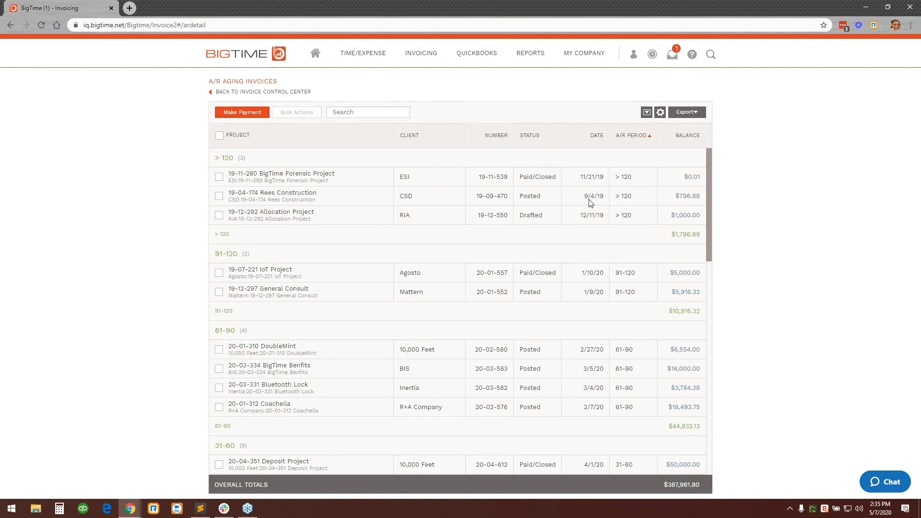
pyautogui.click(629, 146)
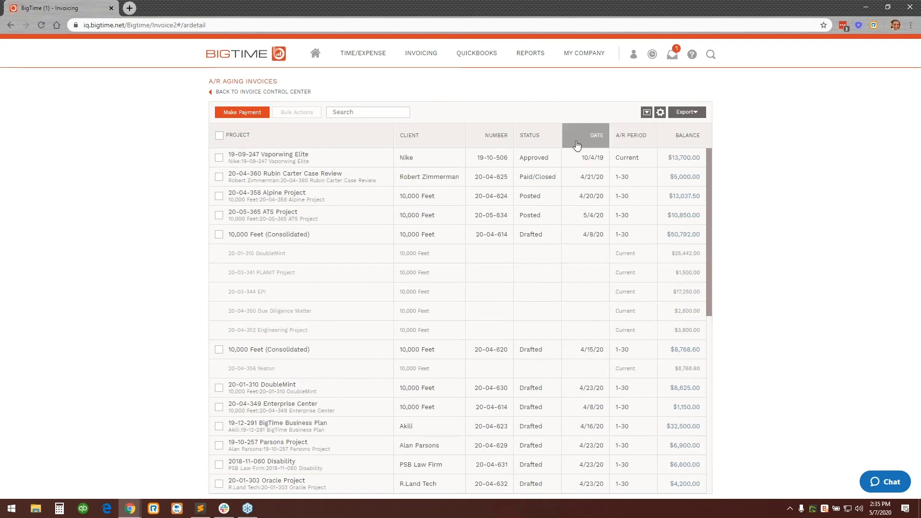
pyautogui.click(547, 145)
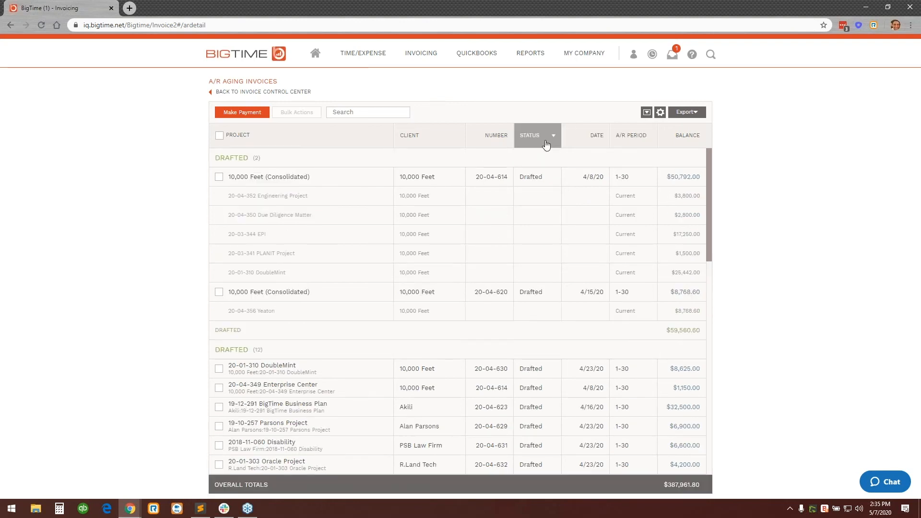
pyautogui.click(546, 144)
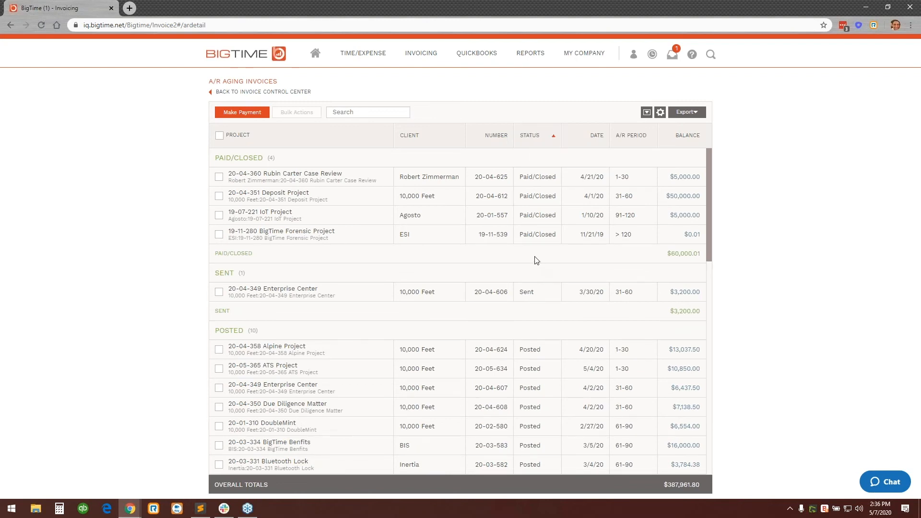
pyautogui.click(691, 205)
pyautogui.click(284, 93)
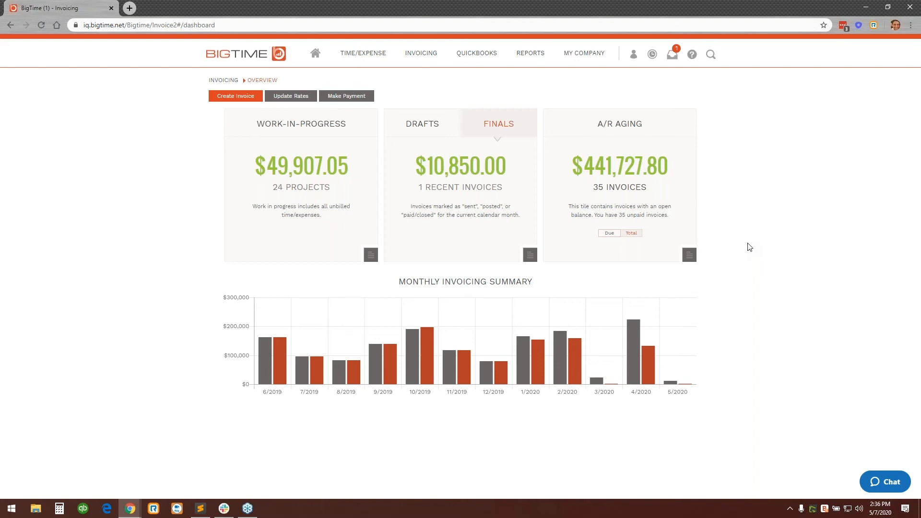
# Open work-in-progress by project and examine the advanced filtering options, including the project types, without applying any filter.
pyautogui.moveTo(426, 353)
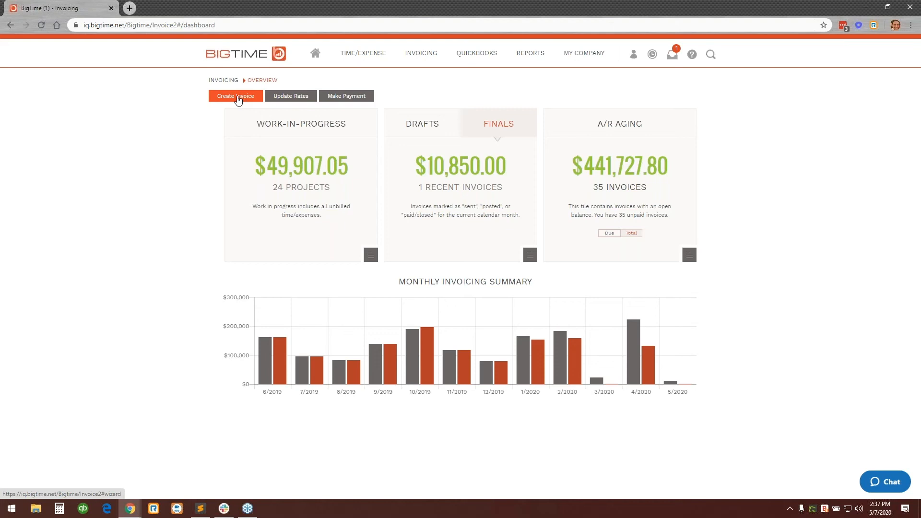
pyautogui.click(307, 177)
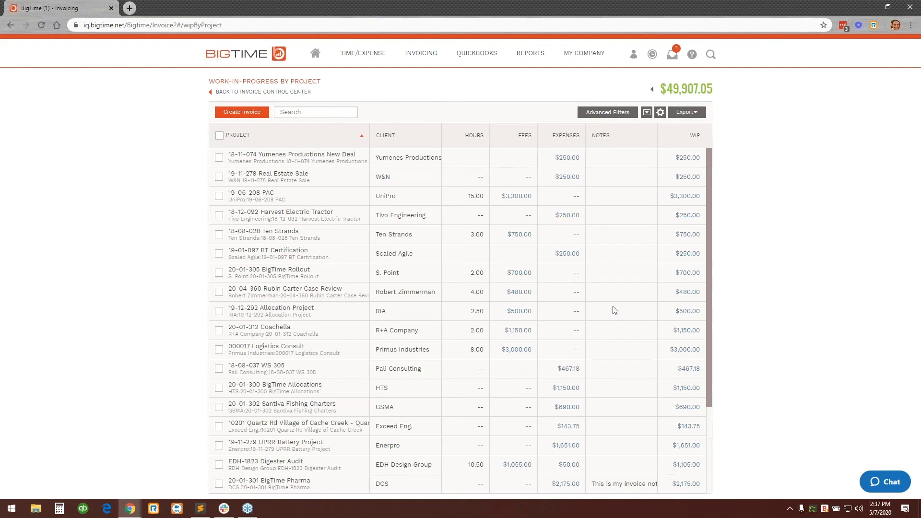
pyautogui.click(628, 118)
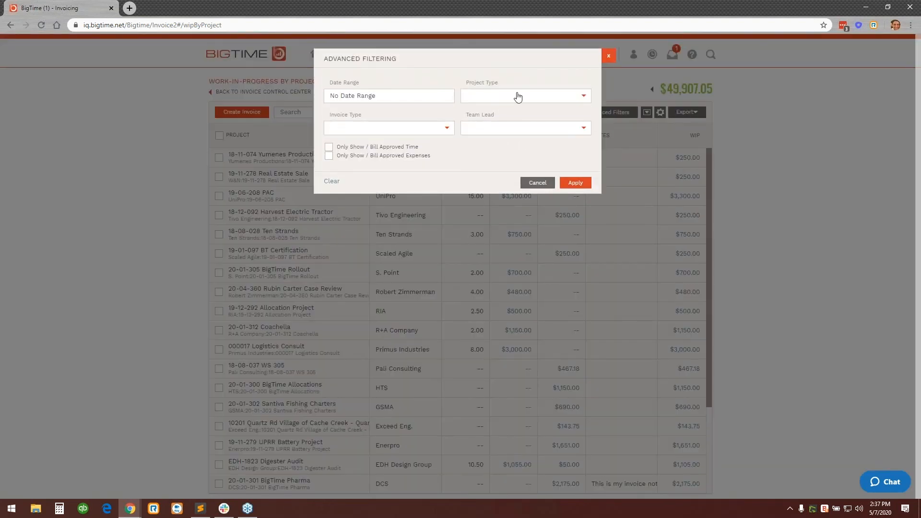
pyautogui.click(543, 97)
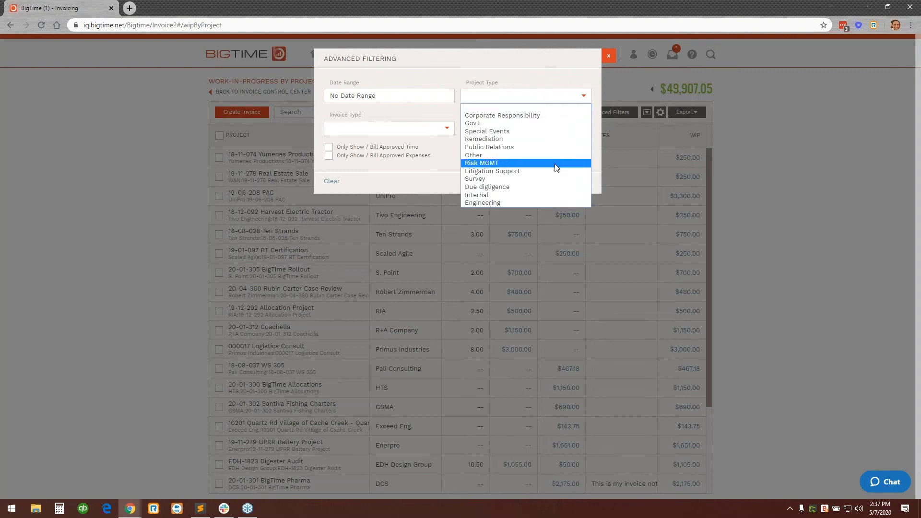
pyautogui.click(554, 72)
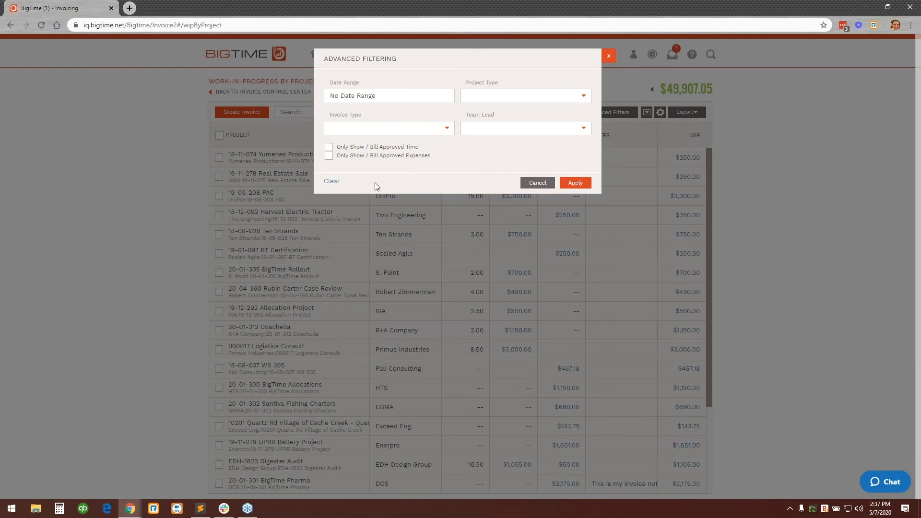
pyautogui.click(537, 182)
# Search the work-in-progress projects for "10" and start an invoice for the 20-05-367 Product Development project.
pyautogui.write('10')
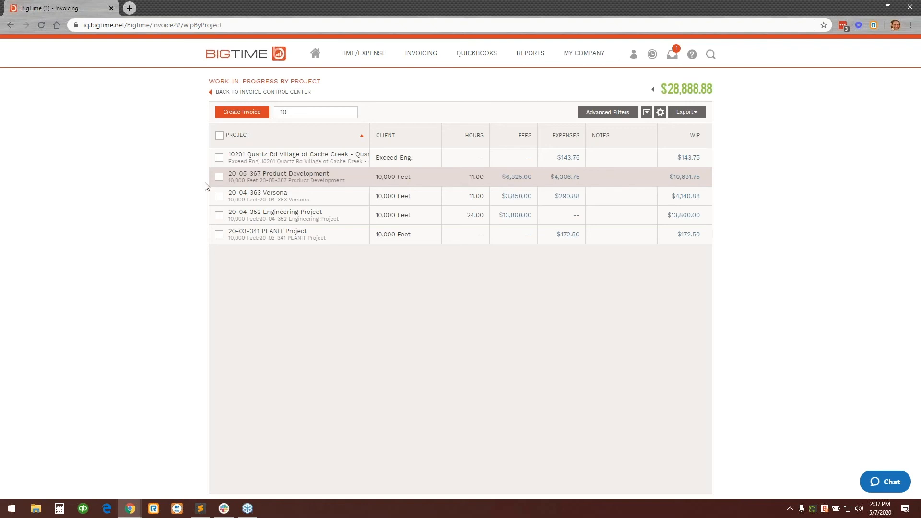
pyautogui.click(219, 177)
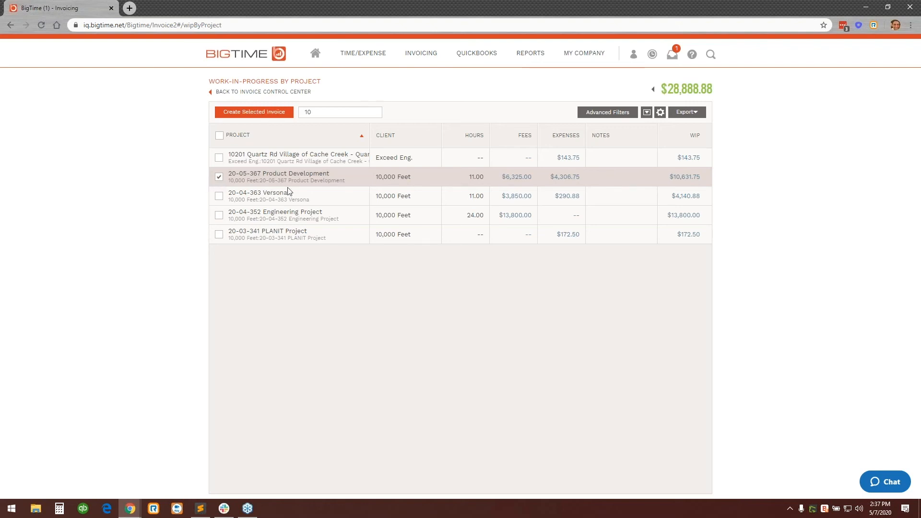
pyautogui.click(267, 113)
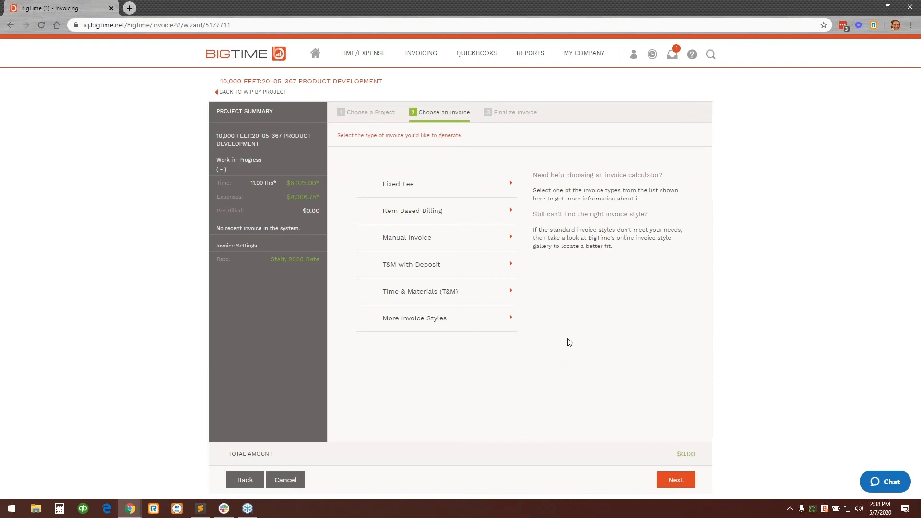
# Review the available invoice calculators without changing them, and choose the Fixed Fee invoice type for Product Development.
pyautogui.click(470, 320)
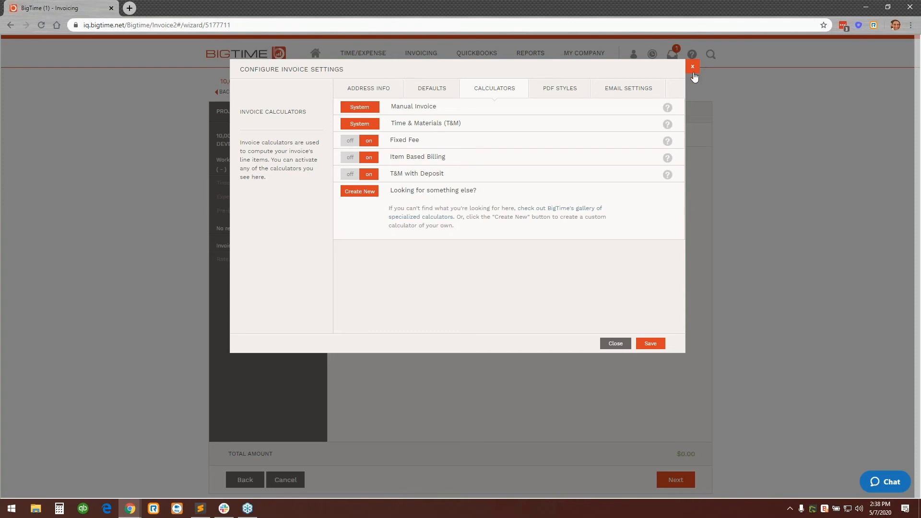
pyautogui.click(693, 69)
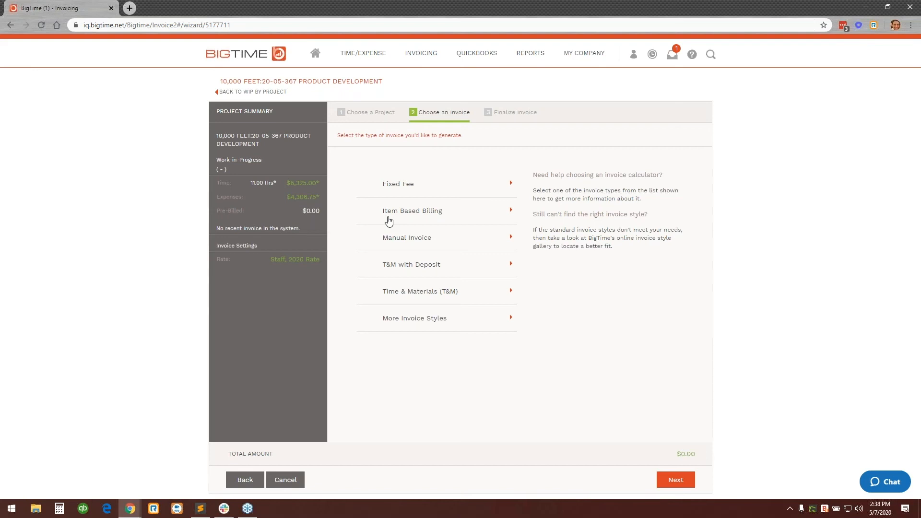
pyautogui.click(410, 191)
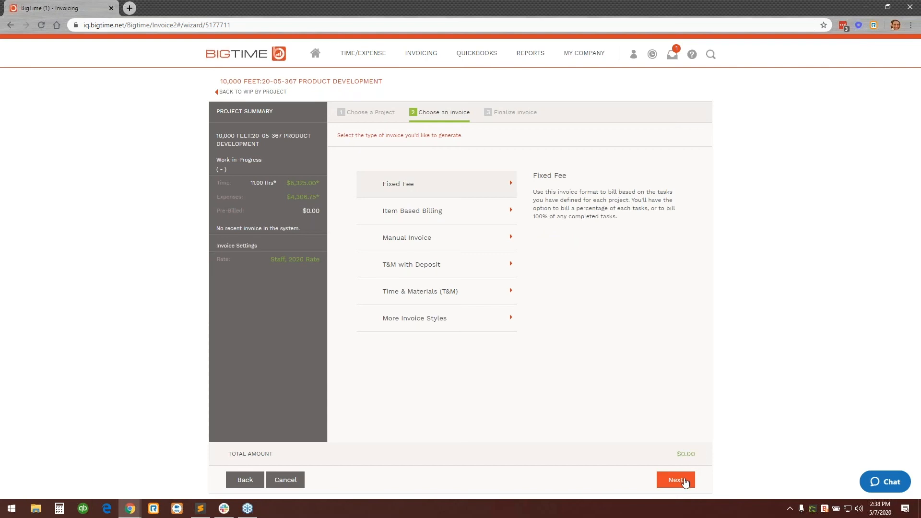
pyautogui.click(685, 483)
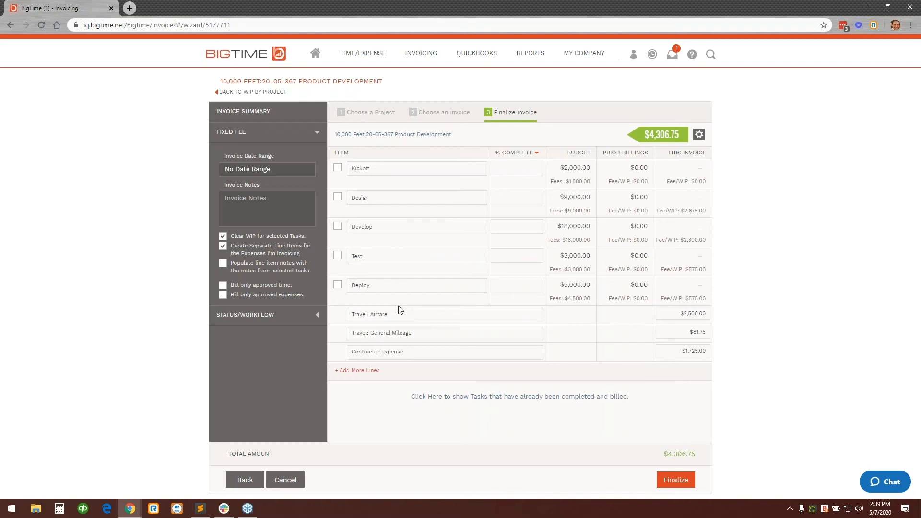
# Set the invoice date range to 5/1/20 - 5/31/20.
pyautogui.click(289, 168)
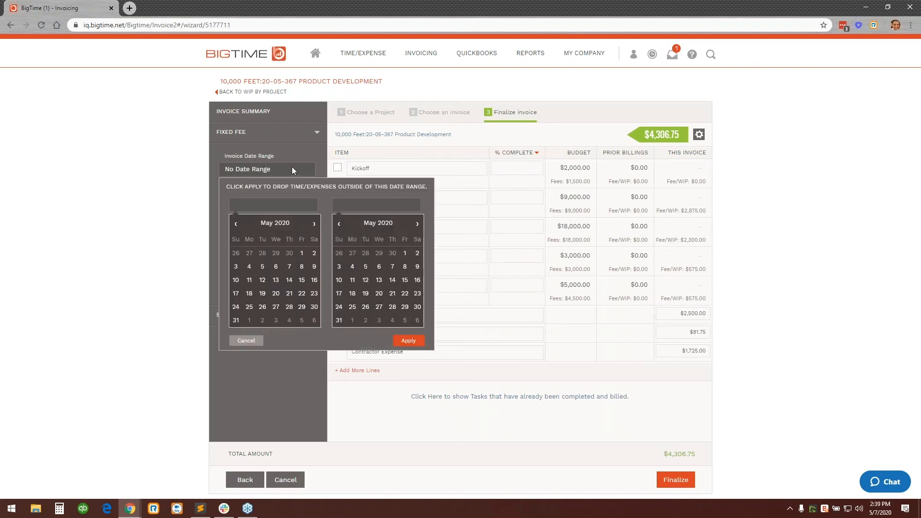
pyautogui.click(302, 253)
pyautogui.click(339, 320)
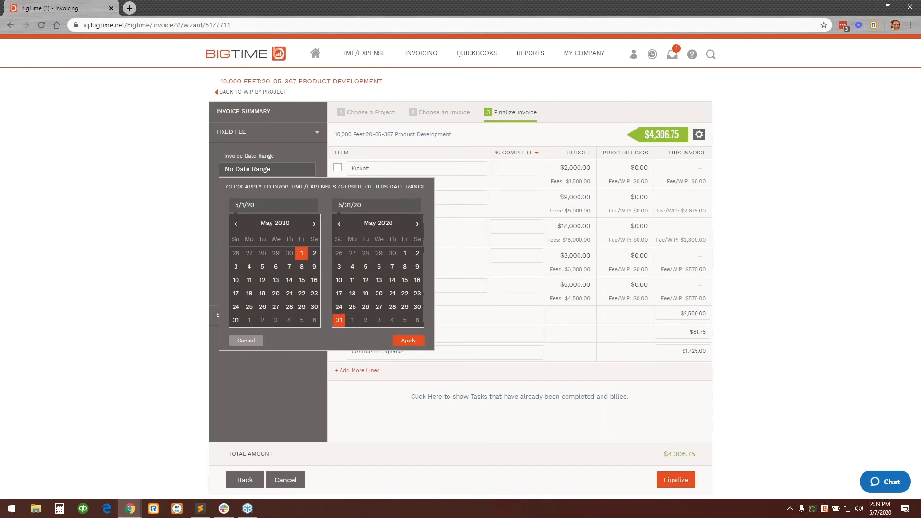
pyautogui.click(408, 341)
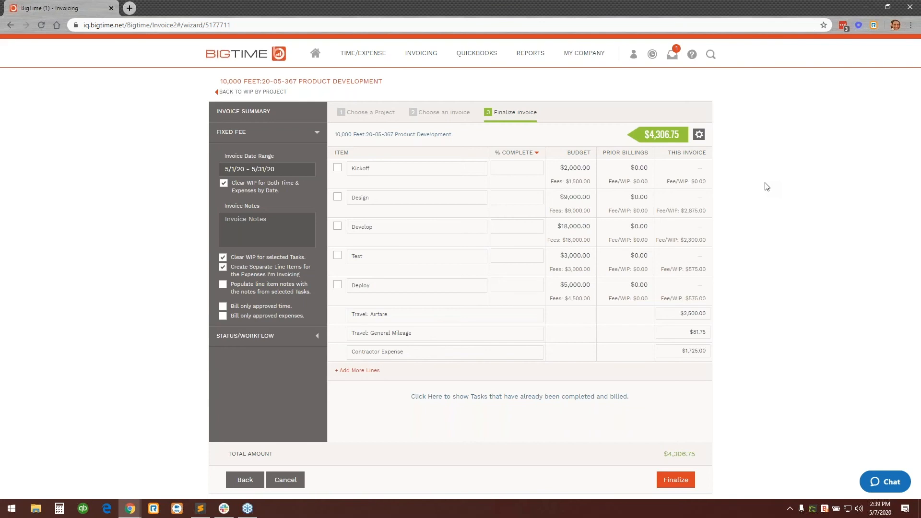
# Include the Kickoff, Design, Develop, Test and Deploy tasks in the invoice.
pyautogui.click(337, 168)
pyautogui.click(338, 198)
pyautogui.click(338, 227)
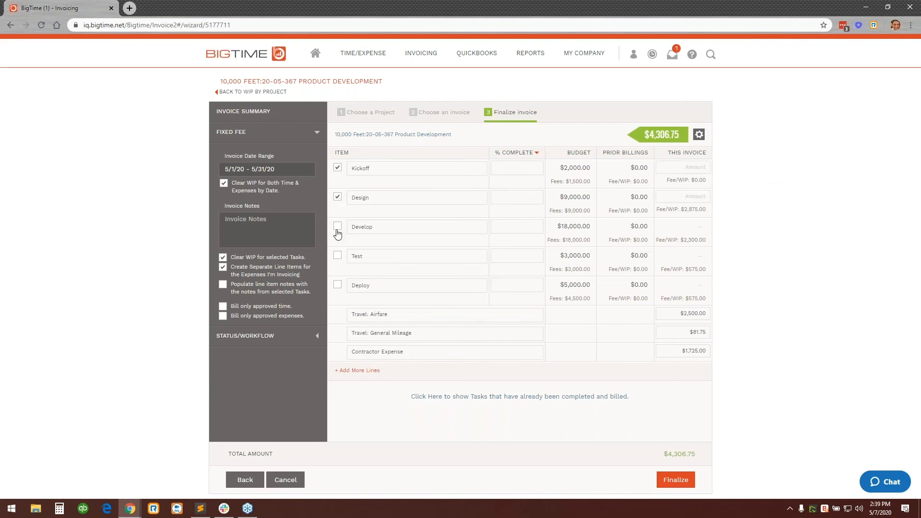
pyautogui.click(338, 257)
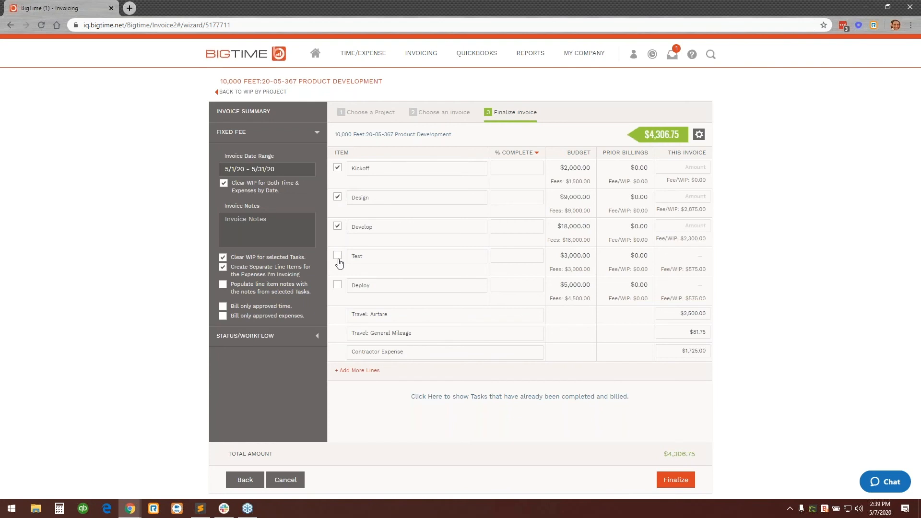
pyautogui.click(338, 284)
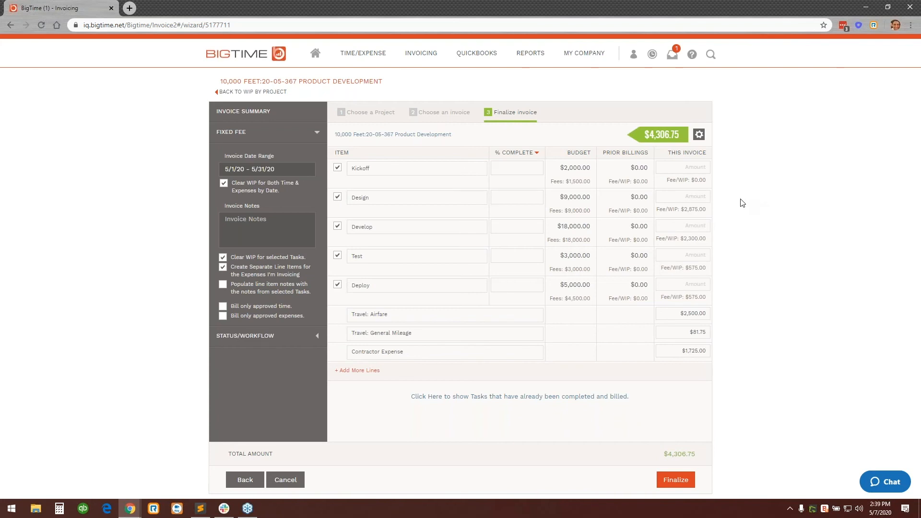
# Examine the Fee/WIP amounts for the Design, Develop, Test and Deploy tasks.
pyautogui.moveTo(710, 211); pyautogui.dragTo(659, 217)
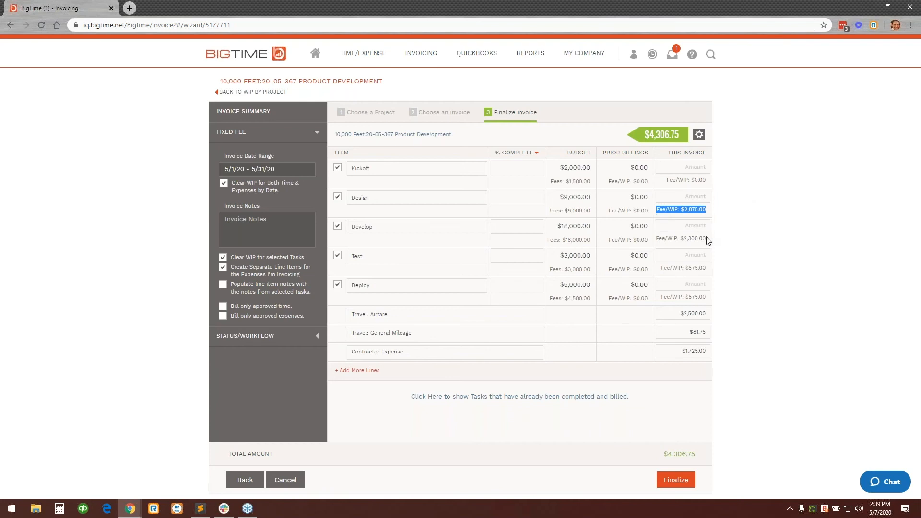
pyautogui.moveTo(709, 240); pyautogui.dragTo(667, 240)
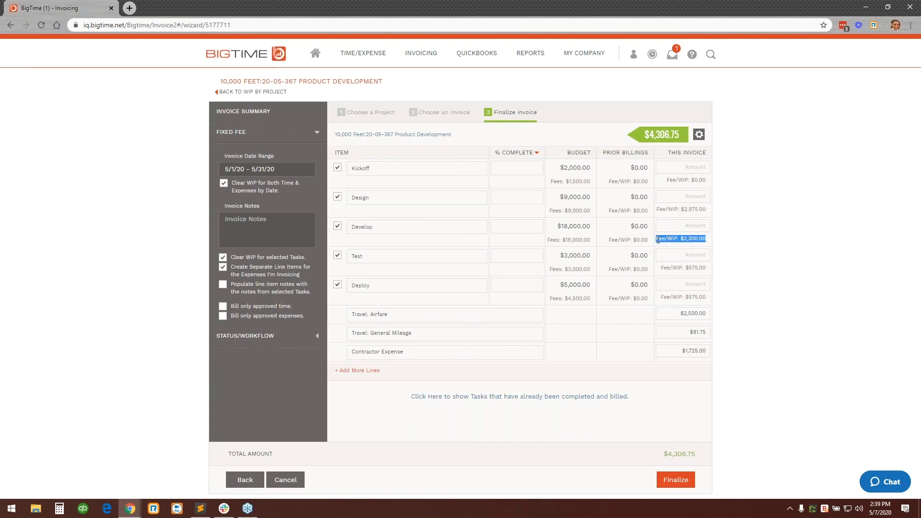
pyautogui.moveTo(708, 268); pyautogui.dragTo(662, 273)
pyautogui.moveTo(709, 298); pyautogui.dragTo(664, 301)
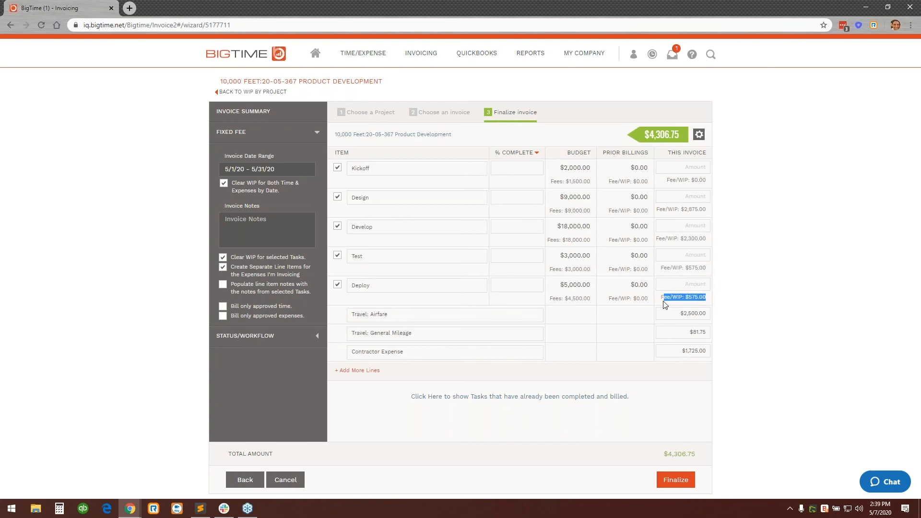
pyautogui.click(791, 222)
# Fill in this invoice's amounts from the WIP fees: $2,875.00 for Design, $2,300.00 for Develop and $575.00 for Test.
pyautogui.click(709, 195)
pyautogui.doubleClick(709, 194)
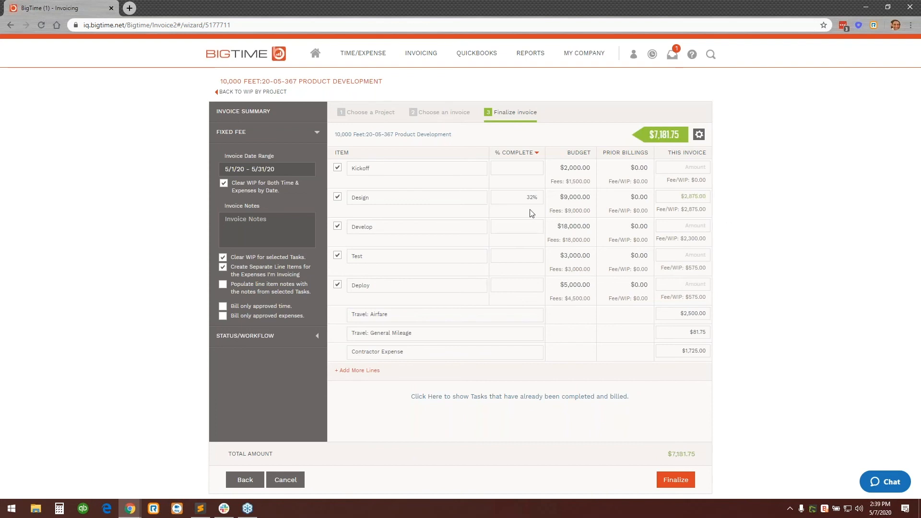
pyautogui.doubleClick(702, 222)
pyautogui.doubleClick(696, 254)
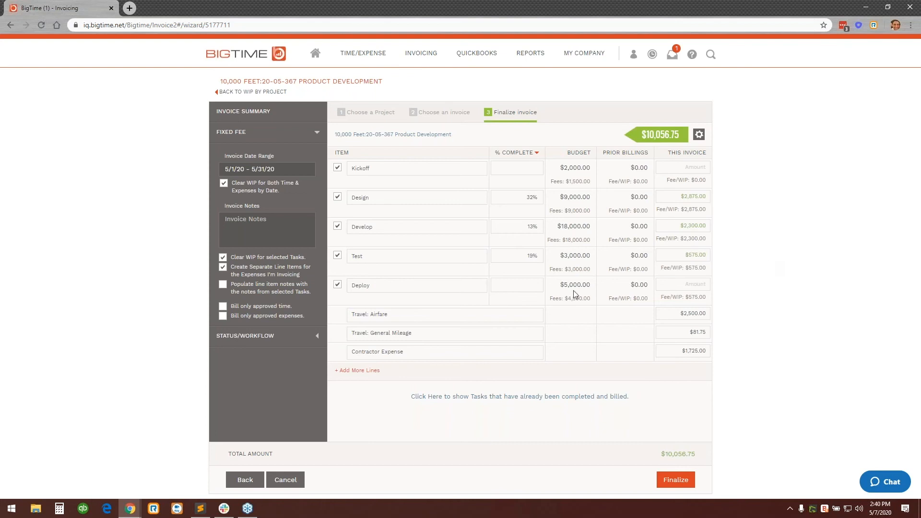
# Set the Kickoff task to 100% complete and finalize the invoice.
pyautogui.click(517, 169)
pyautogui.write('100')
pyautogui.click(775, 218)
pyautogui.click(674, 480)
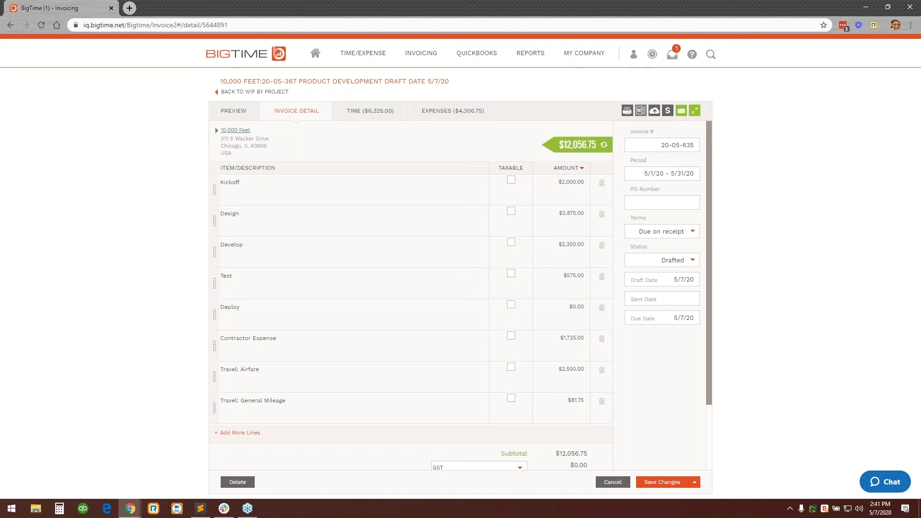
# Look over the print template choices and the time and expense entries behind the draft Product Development invoice.
pyautogui.click(628, 112)
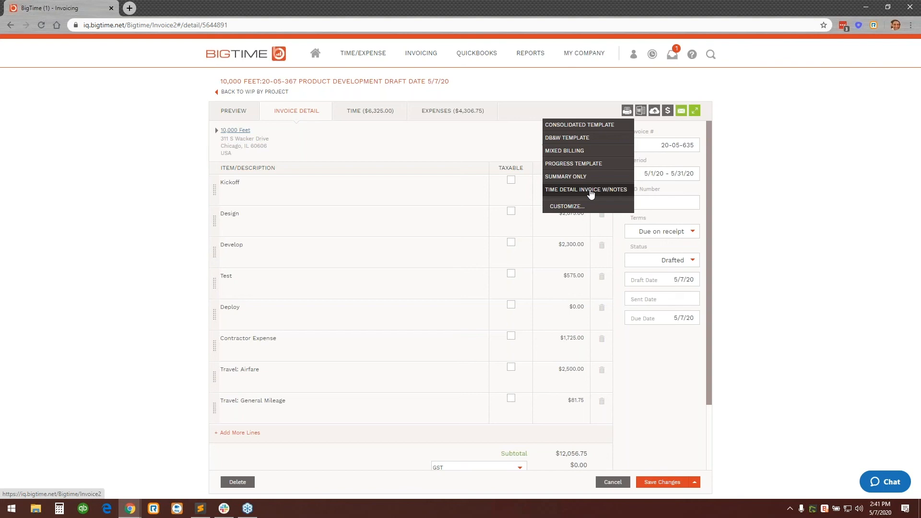
pyautogui.click(461, 138)
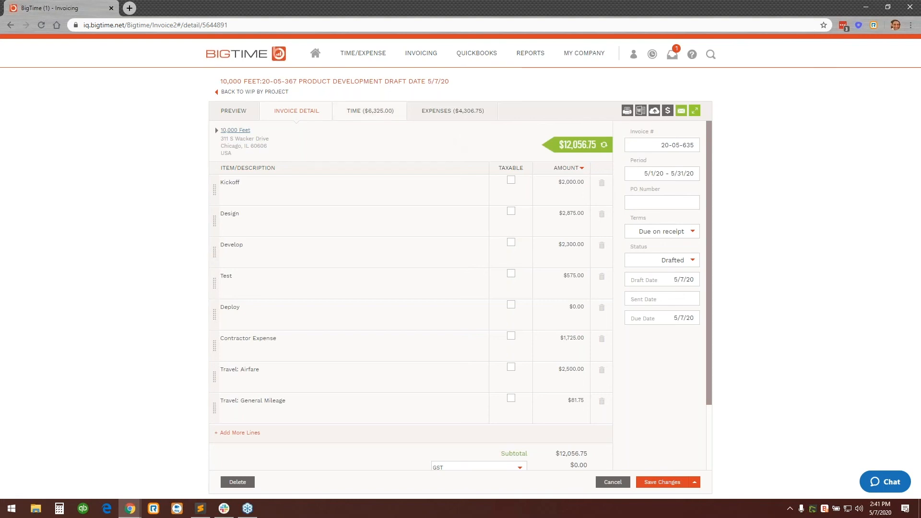
pyautogui.click(379, 112)
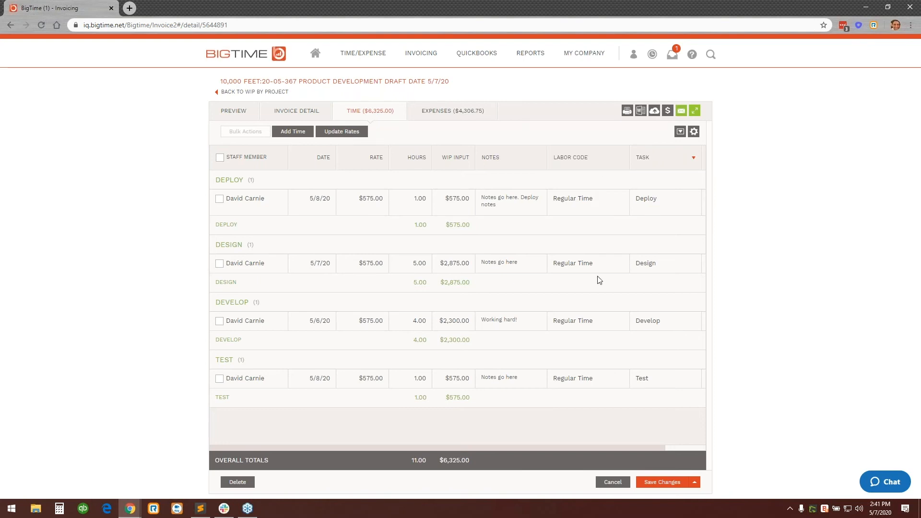
pyautogui.click(450, 113)
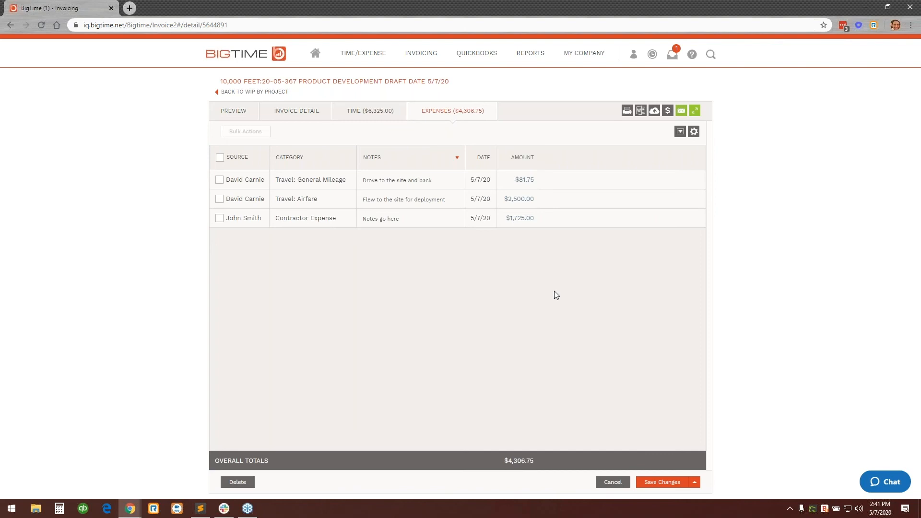
# Look over the draft invoice's line items and PO number field, and return to its preview.
pyautogui.click(320, 115)
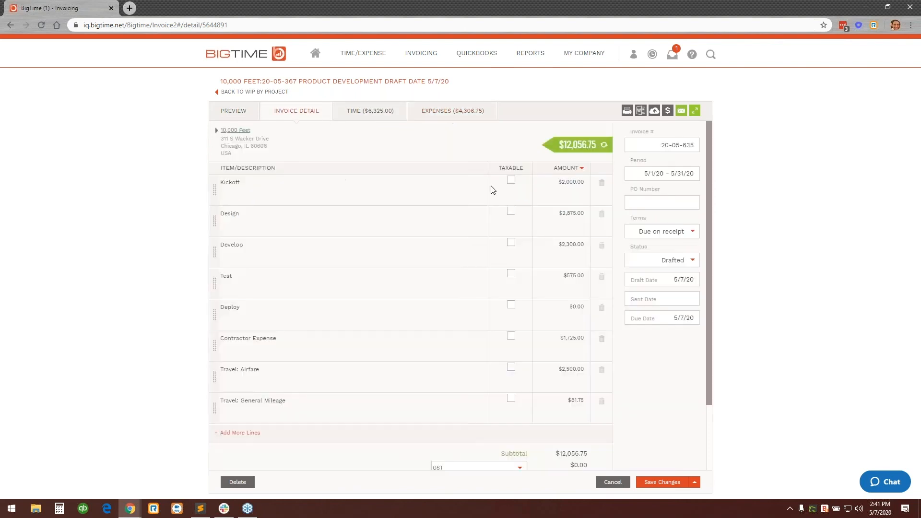
pyautogui.click(686, 202)
pyautogui.click(246, 119)
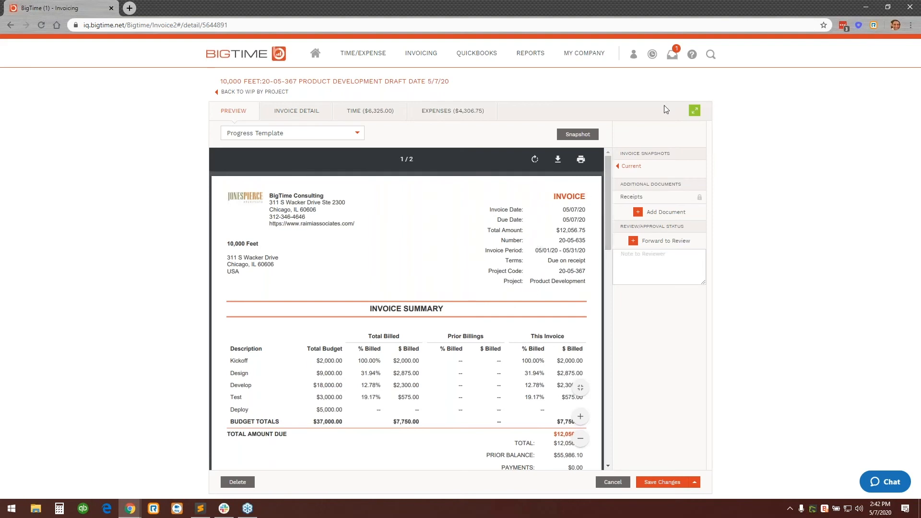
# Examine the enlarged Progress Template preview, covering the billed percentages per task, prior balance and prior unpaid invoices.
pyautogui.click(694, 111)
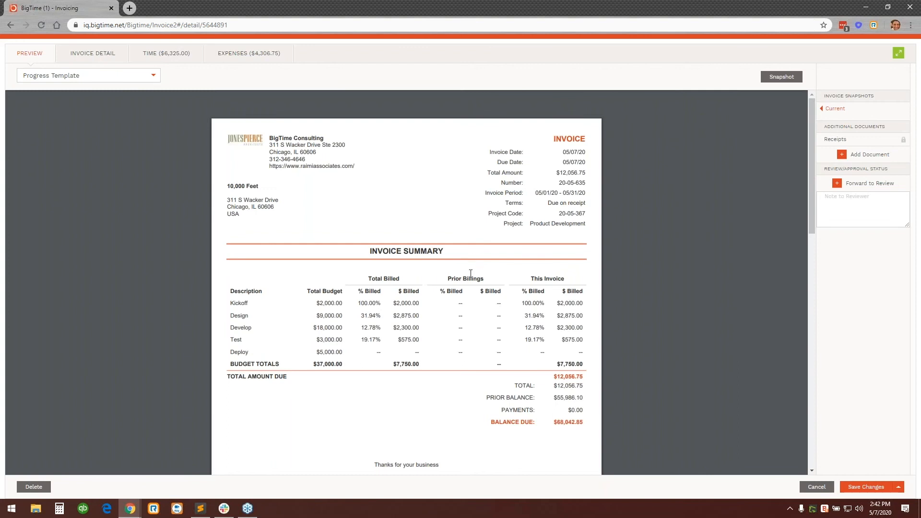
pyautogui.scroll(-1, 438, 250)
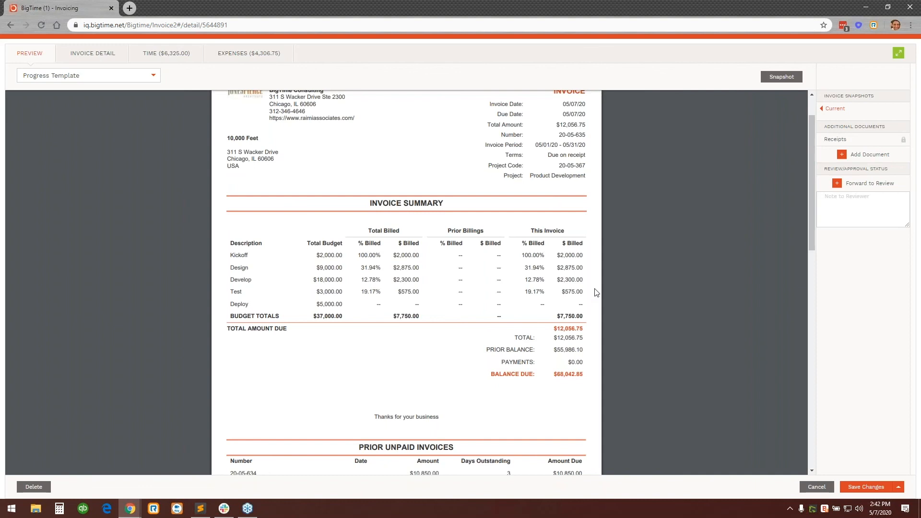
pyautogui.scroll(-2, 595, 290)
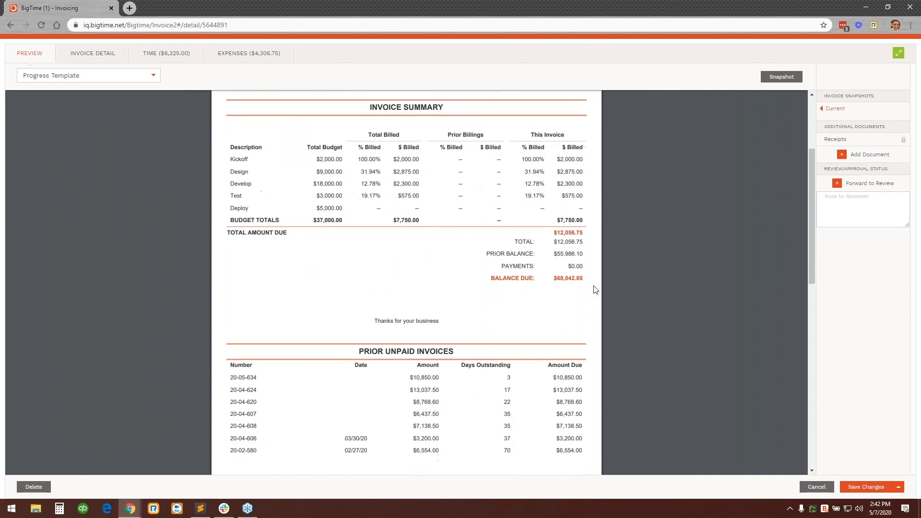
pyautogui.moveTo(557, 254); pyautogui.dragTo(581, 253)
pyautogui.click(582, 253)
pyautogui.scroll(-2, 415, 268)
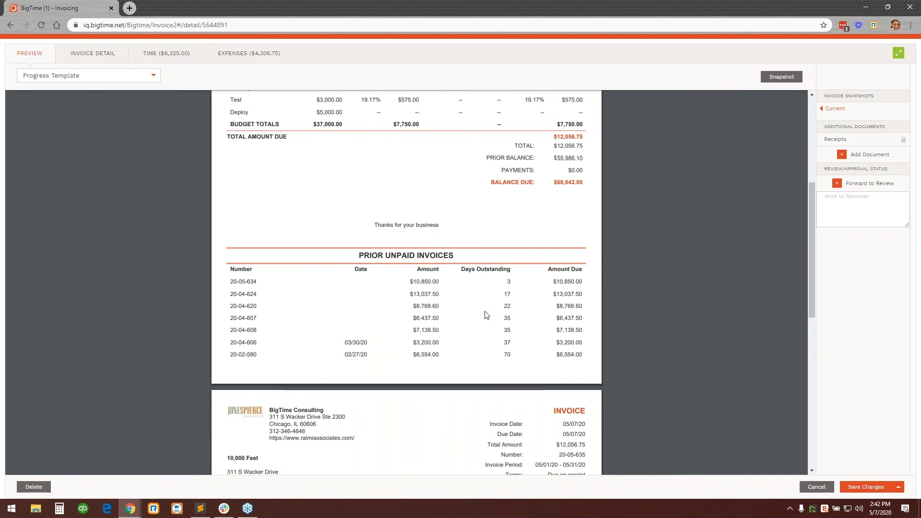
pyautogui.scroll(-2, 537, 285)
pyautogui.scroll(-4, 537, 285)
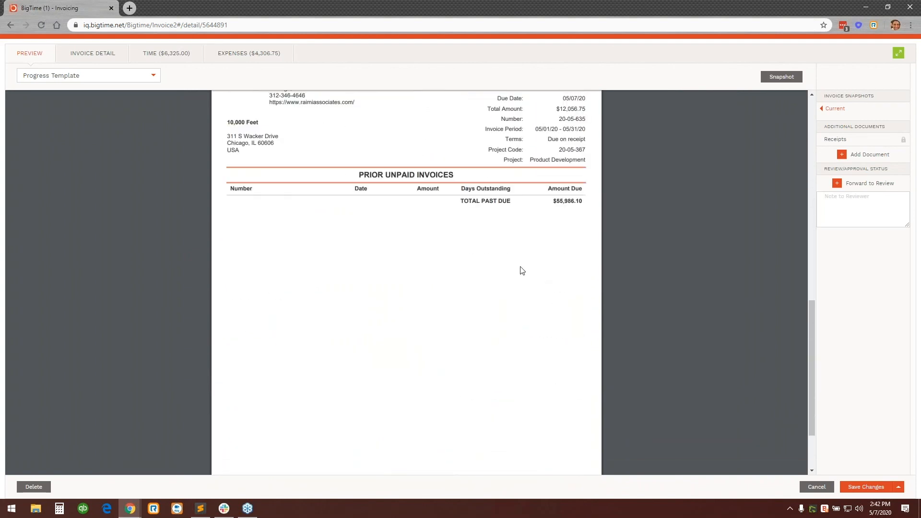
pyautogui.scroll(-2, 512, 288)
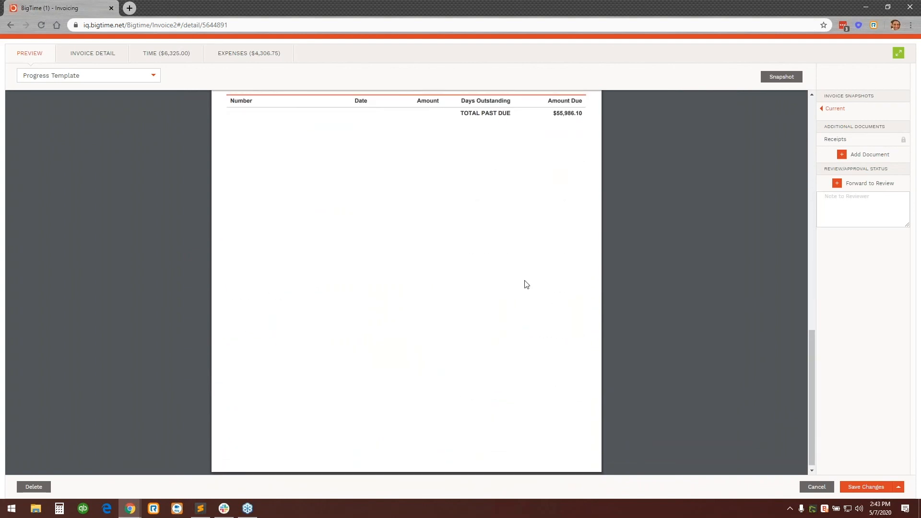
pyautogui.scroll(9, 259, 124)
# Preview the invoice with the Time Detail Invoice w/notes template and examine its summary and time entry notes.
pyautogui.click(153, 75)
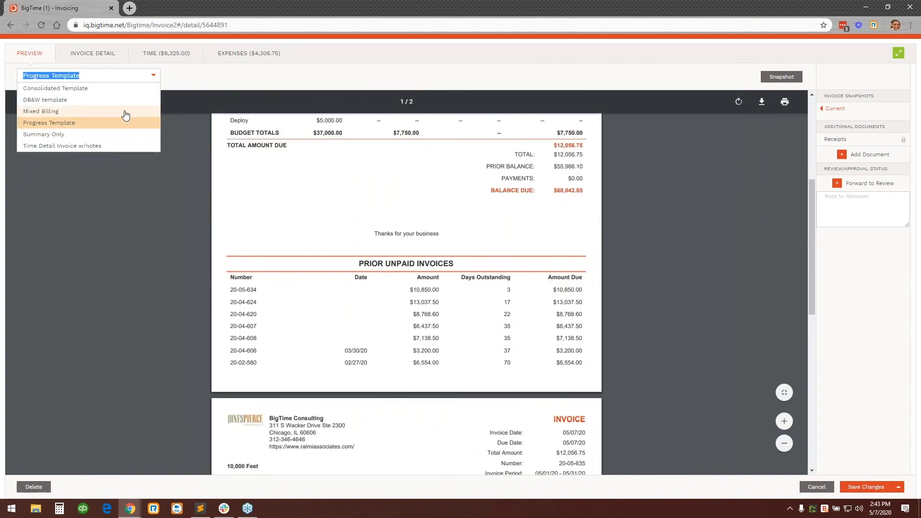
pyautogui.click(119, 146)
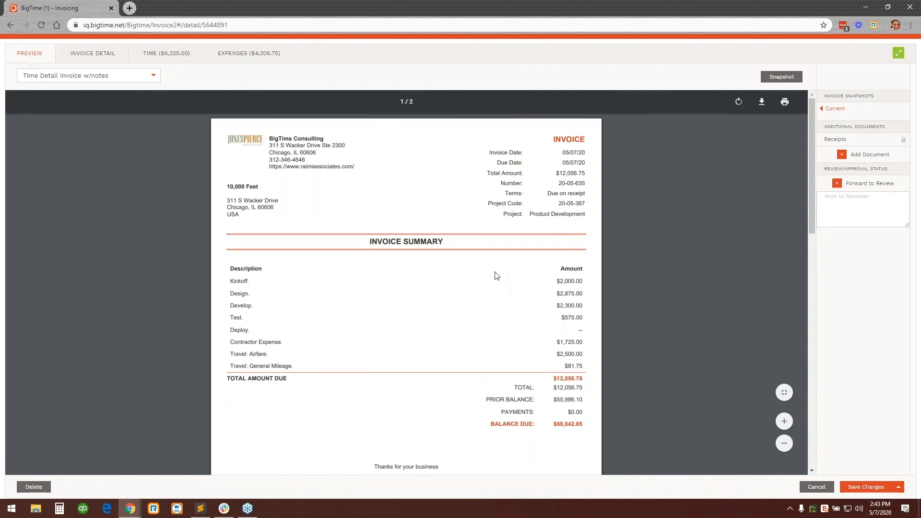
pyautogui.scroll(-1, 494, 275)
pyautogui.scroll(-5, 359, 331)
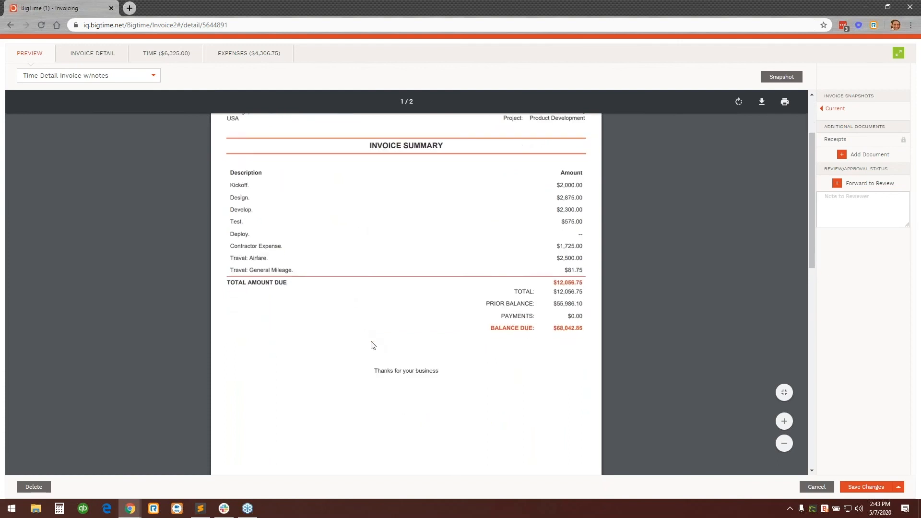
pyautogui.scroll(-4, 397, 378)
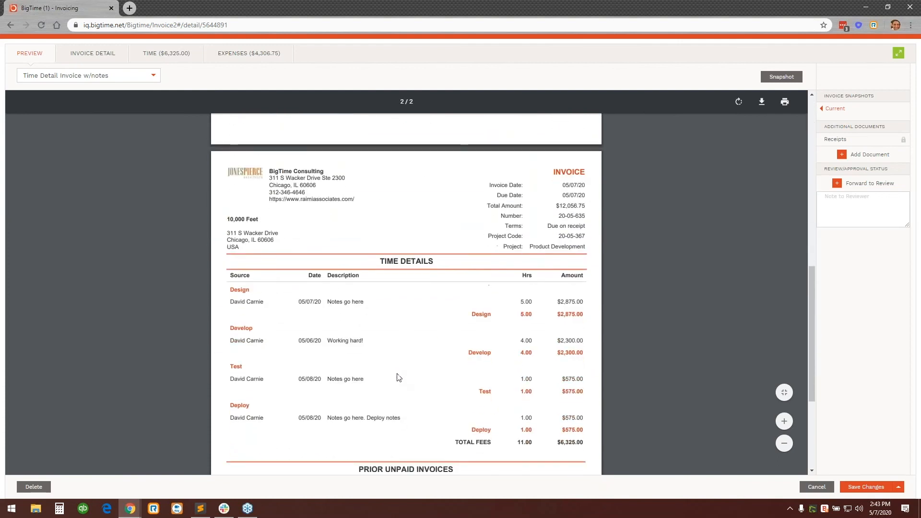
pyautogui.scroll(-1, 398, 365)
pyautogui.scroll(-2, 396, 286)
pyautogui.scroll(1, 396, 287)
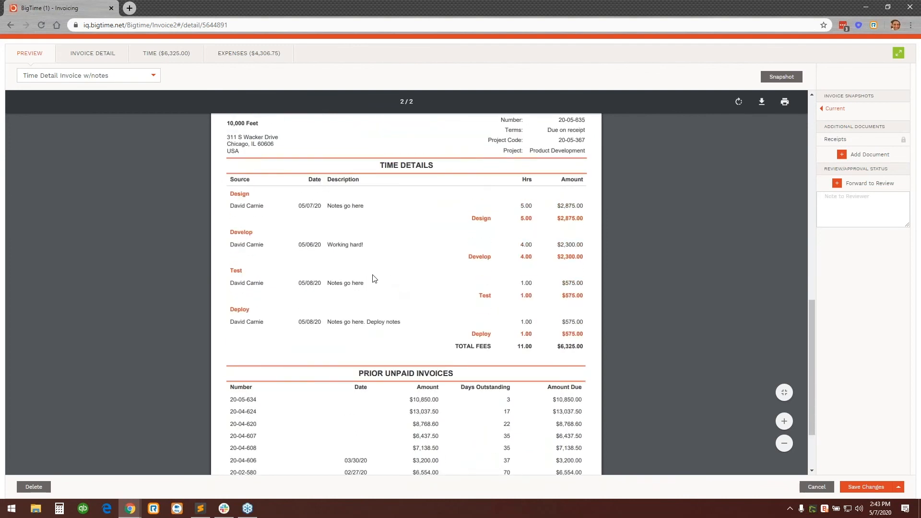
pyautogui.moveTo(393, 321); pyautogui.dragTo(330, 324)
pyautogui.click(364, 325)
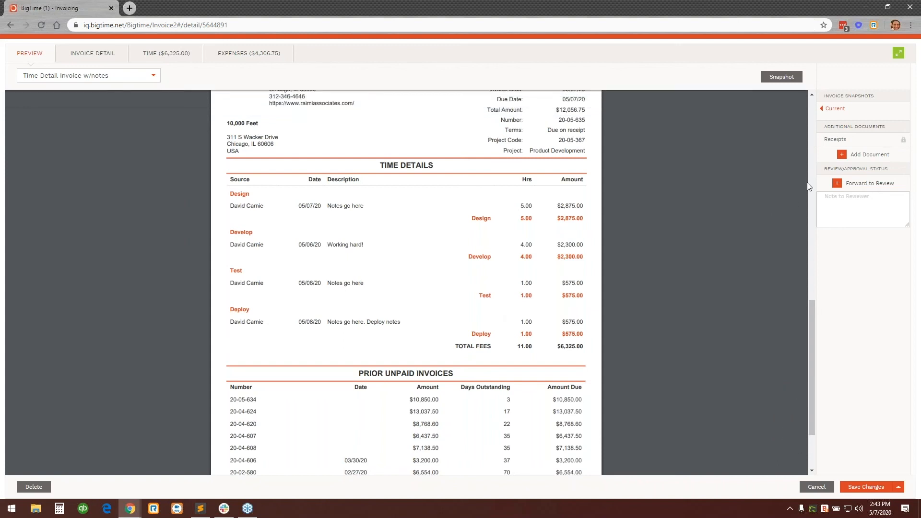
# Leave the enlarged preview and forward the Product Development invoice to review.
pyautogui.click(899, 54)
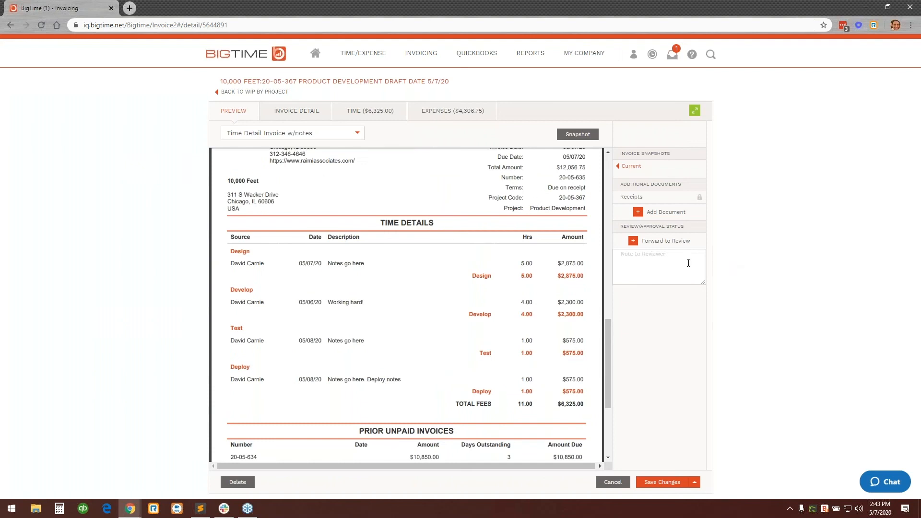
pyautogui.moveTo(610, 330); pyautogui.dragTo(596, 159)
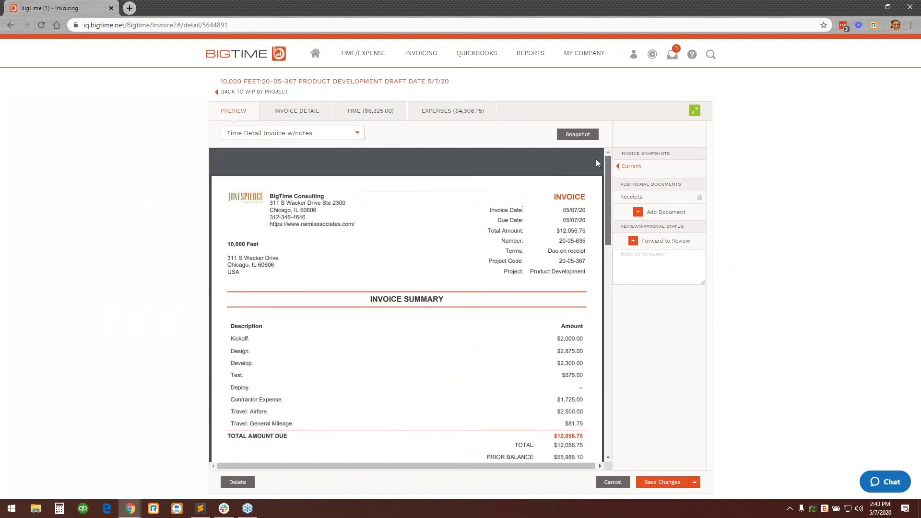
pyautogui.click(650, 241)
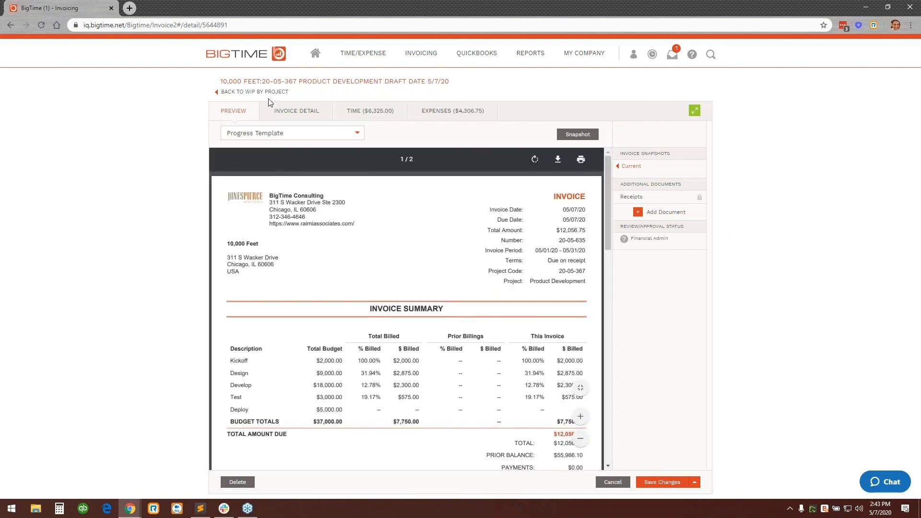
# Look over the e-mail message and attachment setting for this invoice, and close it without sending.
pyautogui.click(294, 111)
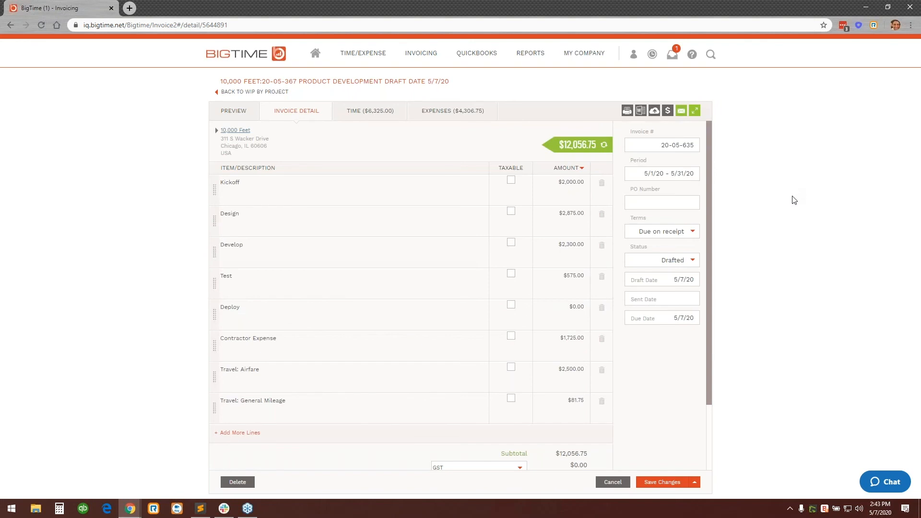
pyautogui.click(682, 112)
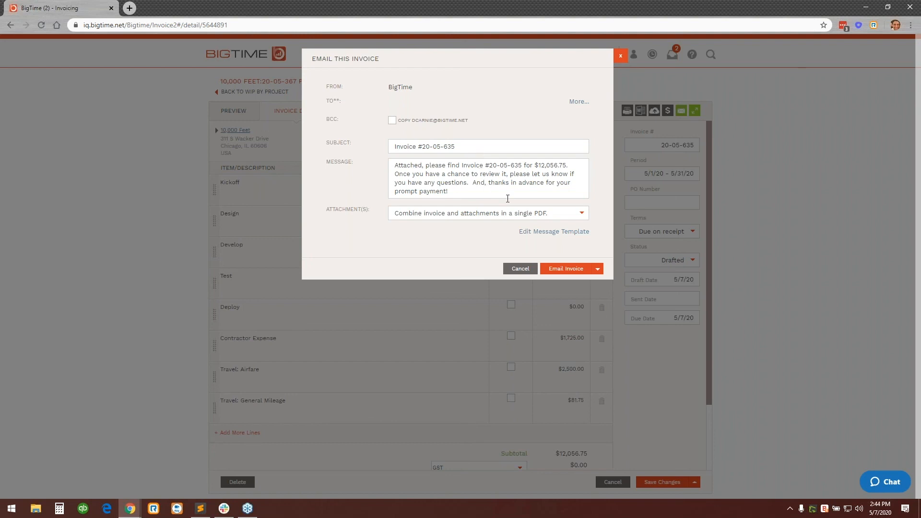
pyautogui.click(620, 56)
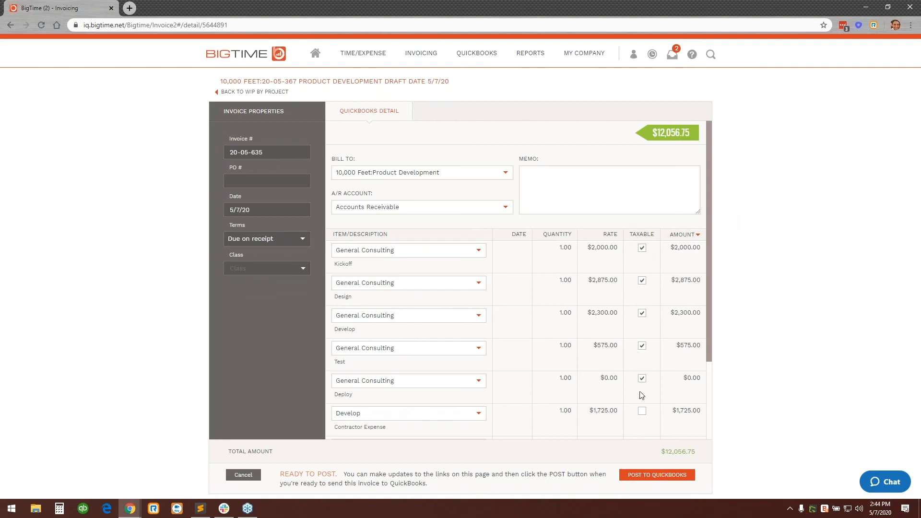
# Examine the invoice's QuickBooks line items and the available tax choices.
pyautogui.scroll(-2, 662, 393)
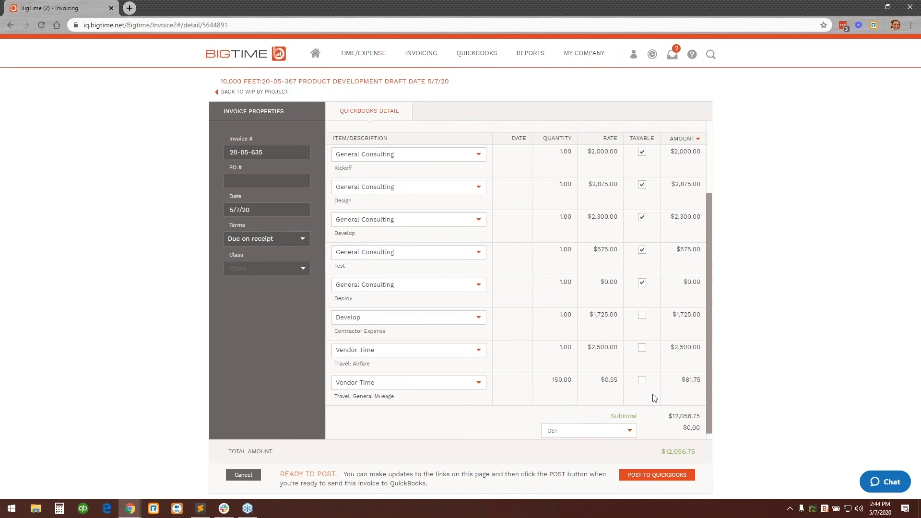
pyautogui.scroll(-1, 650, 410)
pyautogui.click(630, 424)
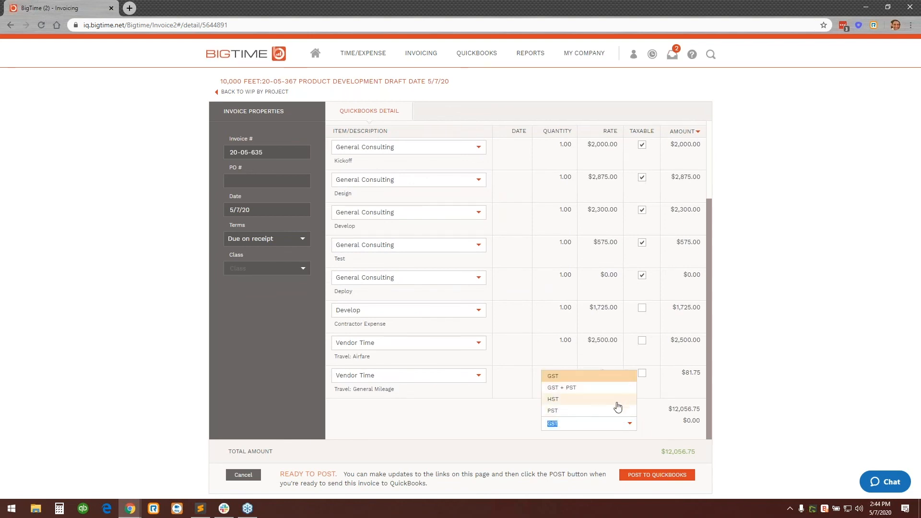
pyautogui.click(747, 396)
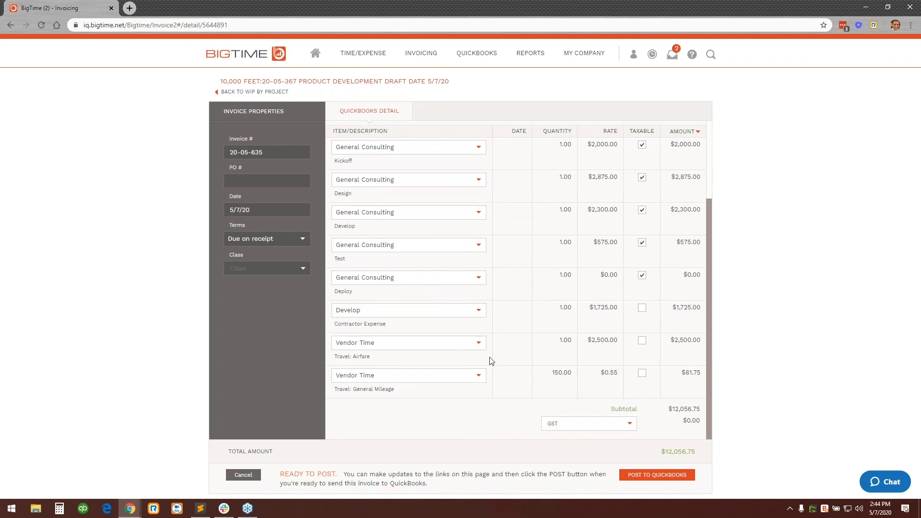
# Look over the QuickBooks item choices for the Design line and the class choices for the invoice.
pyautogui.scroll(2, 490, 383)
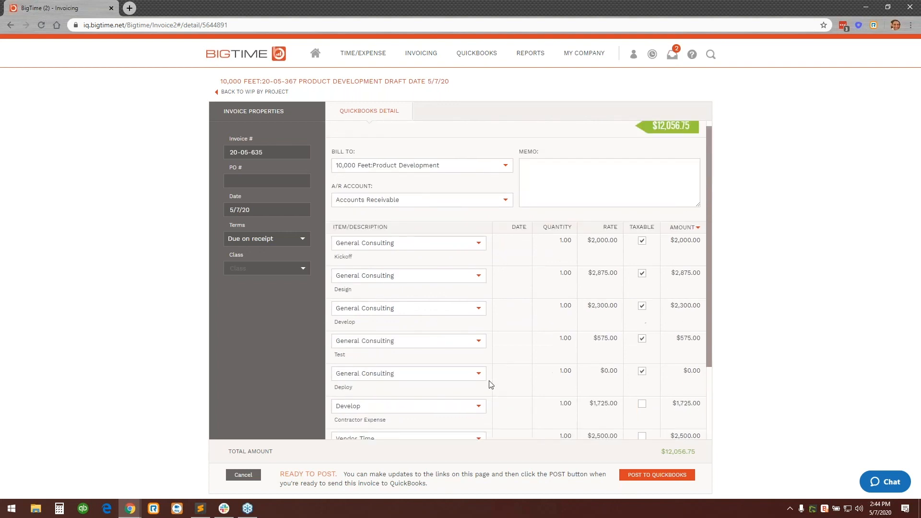
pyautogui.scroll(-1, 406, 262)
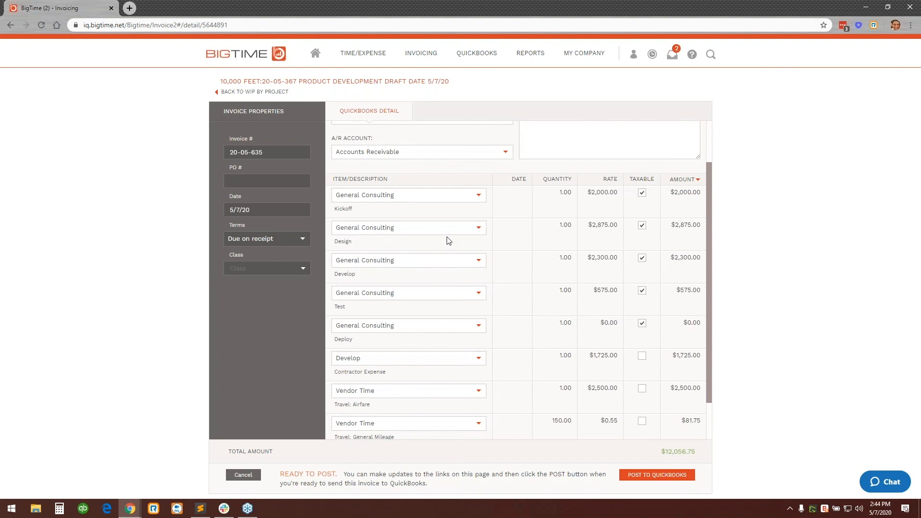
pyautogui.click(474, 230)
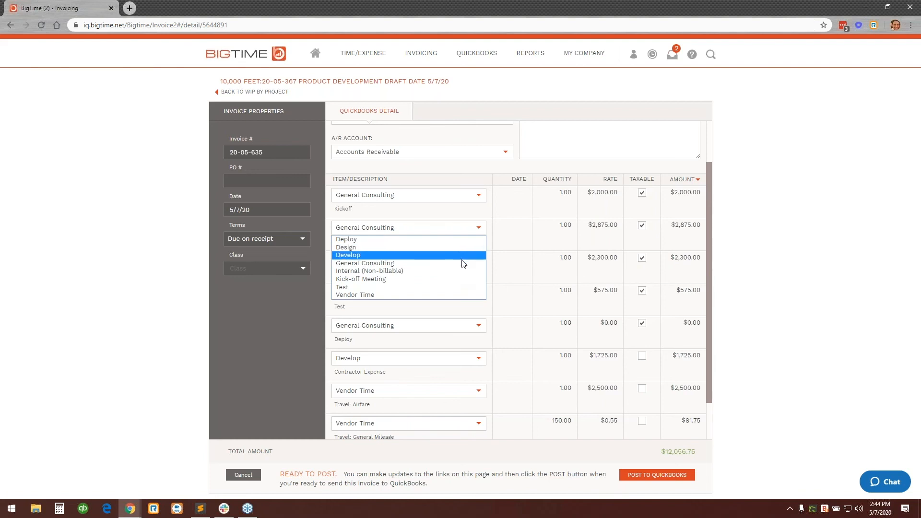
pyautogui.click(772, 273)
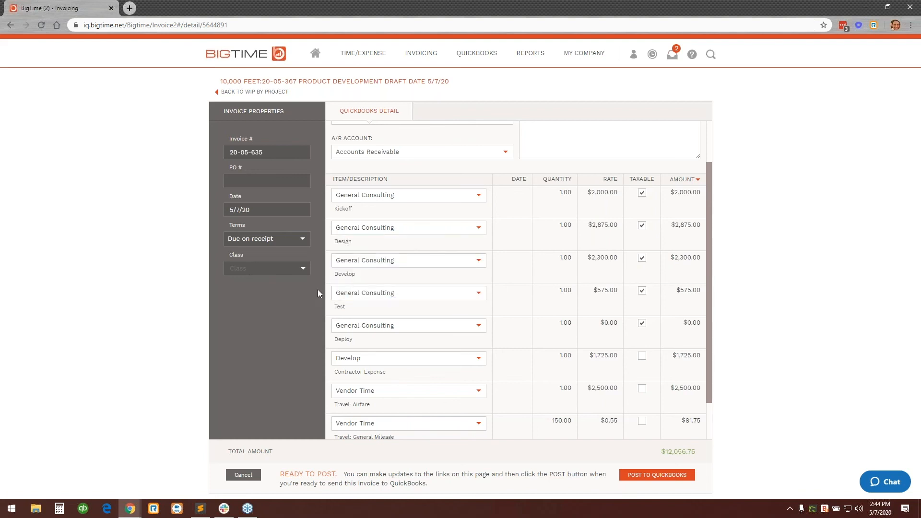
pyautogui.click(303, 269)
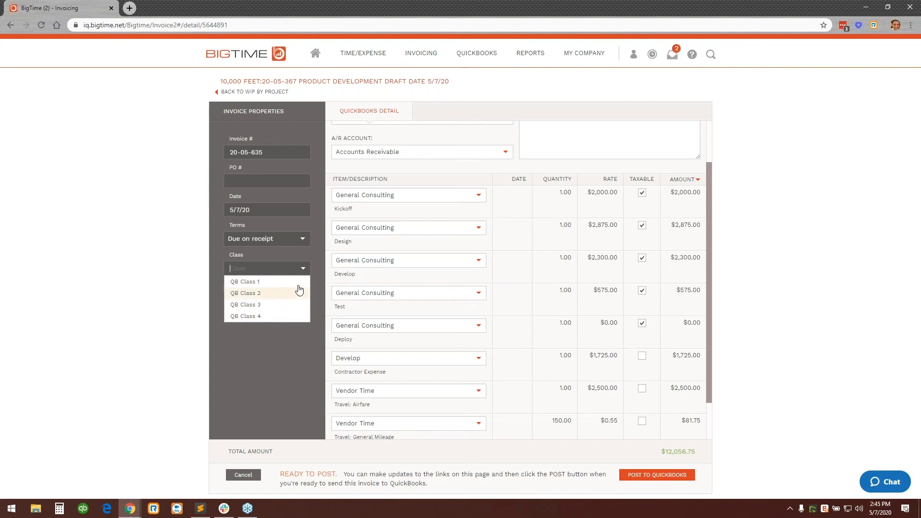
pyautogui.click(307, 359)
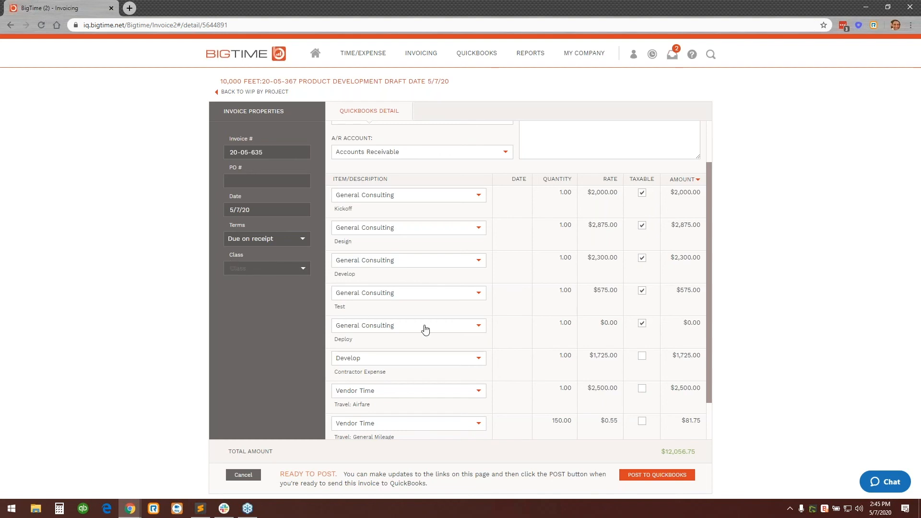
pyautogui.scroll(1, 622, 358)
pyautogui.scroll(1, 622, 358)
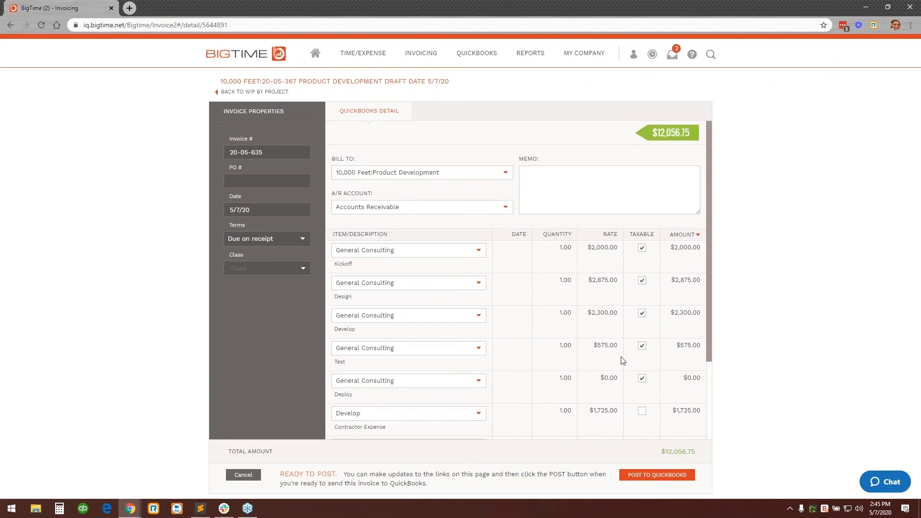
# Post the Product Development invoice to QuickBooks and return to the invoicing overview.
pyautogui.click(655, 476)
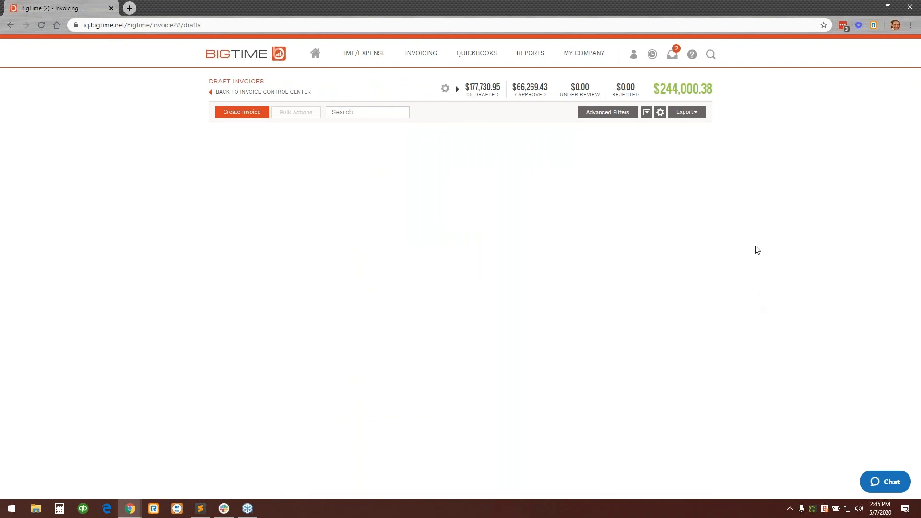
pyautogui.click(281, 94)
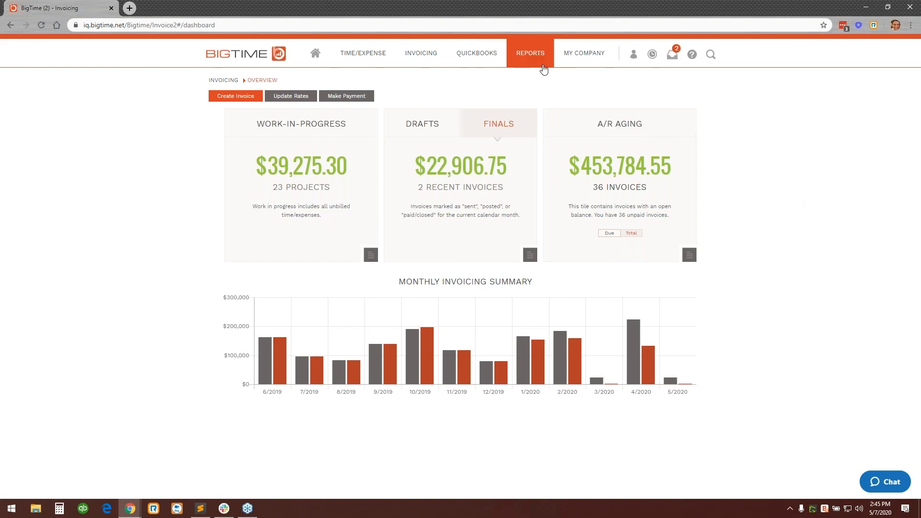
# Open the Report Center and show its time tracking reports.
pyautogui.moveTo(543, 68)
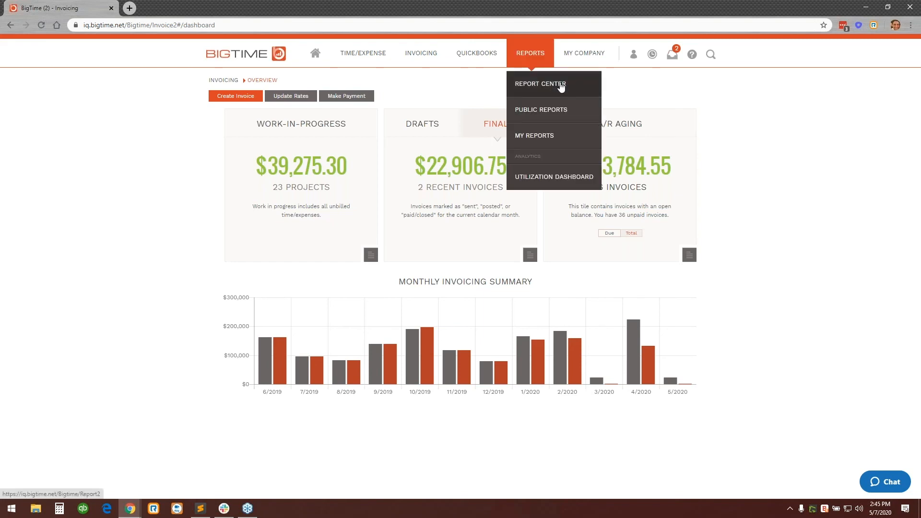
pyautogui.click(561, 86)
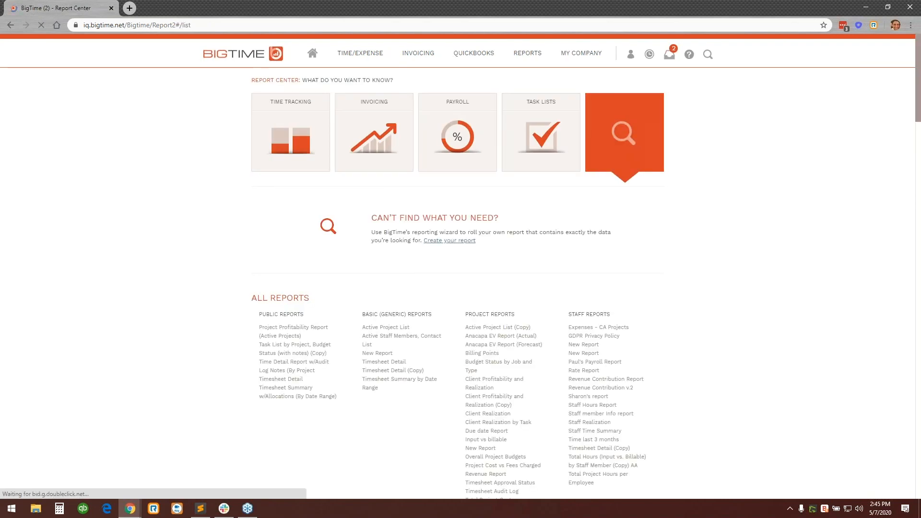
pyautogui.click(300, 115)
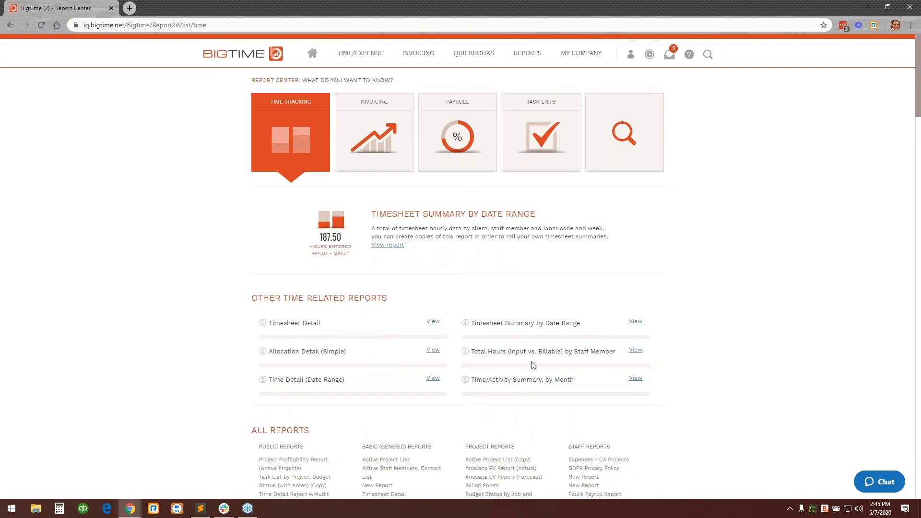
# Open the Timesheet Detail report from the time-related reports and look over its customization options.
pyautogui.moveTo(536, 351); pyautogui.dragTo(610, 352)
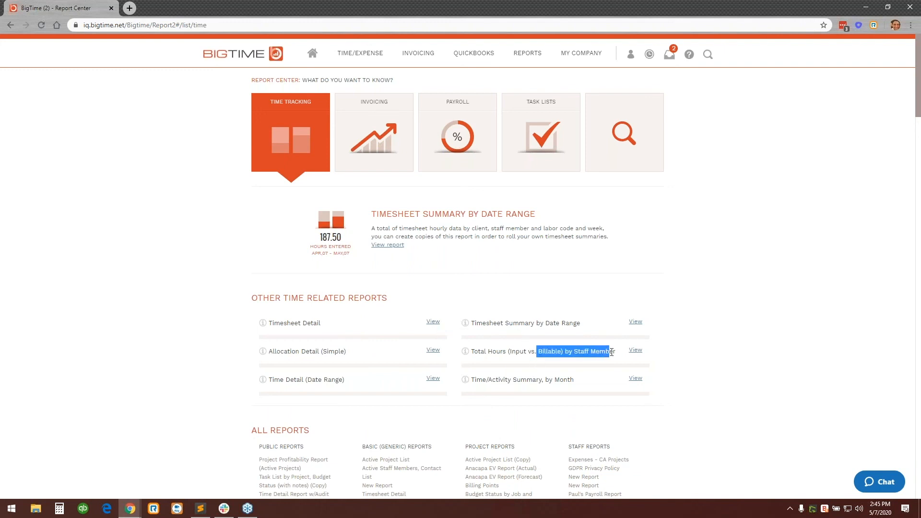
pyautogui.click(612, 352)
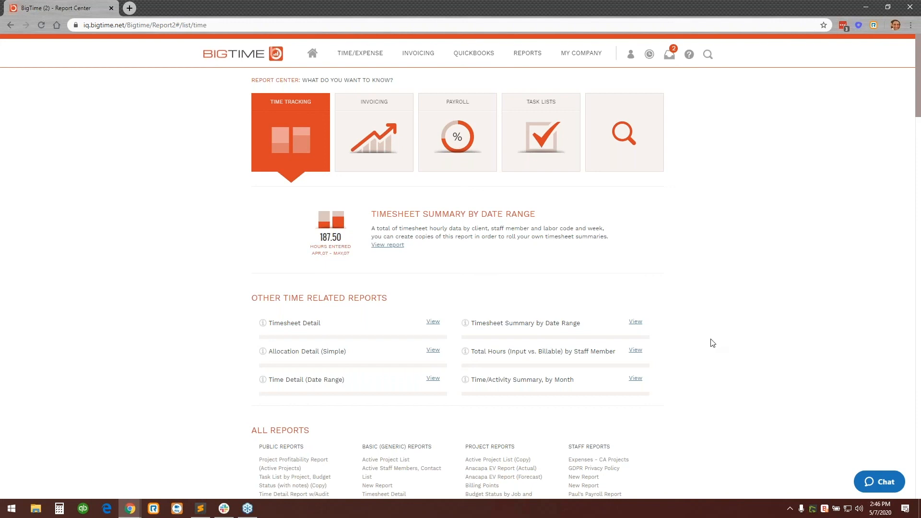
pyautogui.click(433, 322)
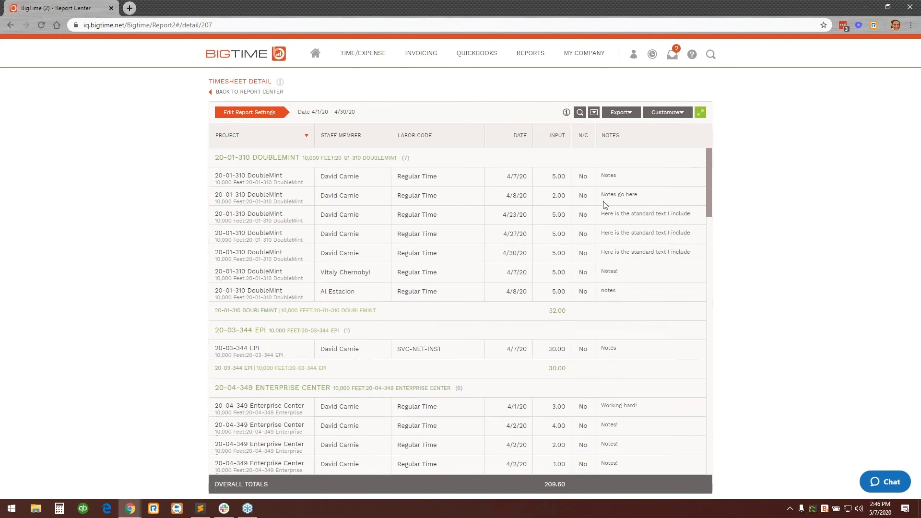
pyautogui.click(681, 115)
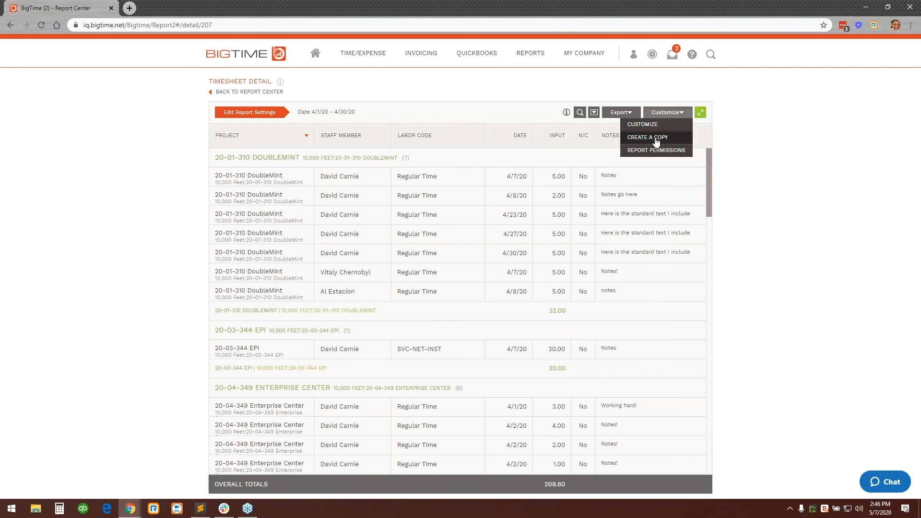
pyautogui.click(755, 154)
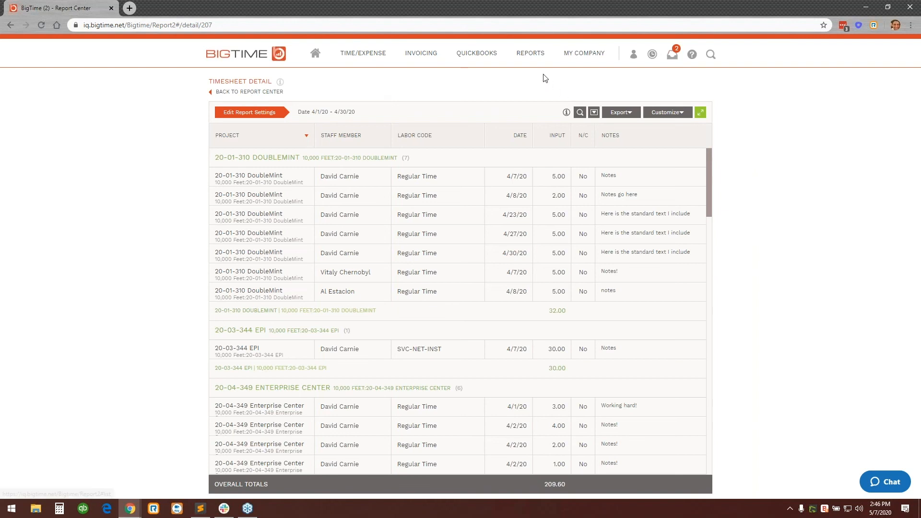
# Open My Reports, view the budget report in the PMs group and return to the list of personal reports.
pyautogui.moveTo(530, 53)
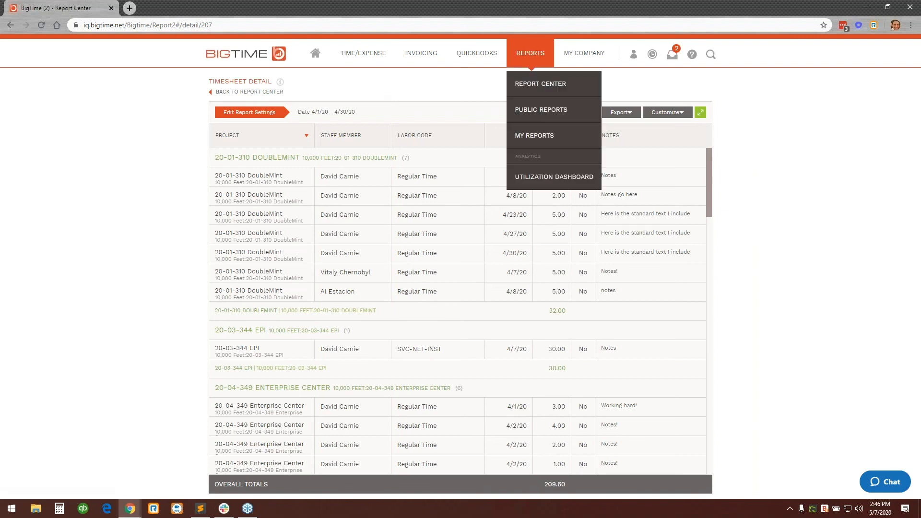
pyautogui.click(537, 143)
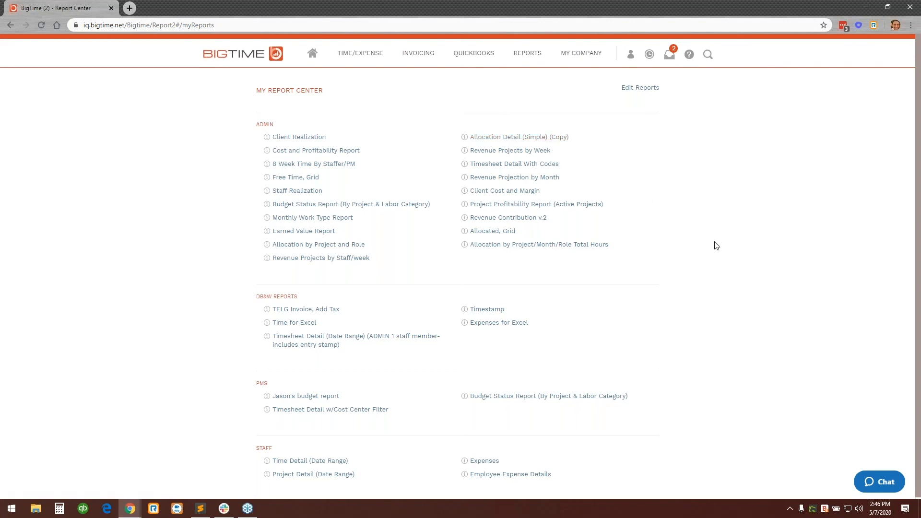
pyautogui.click(301, 399)
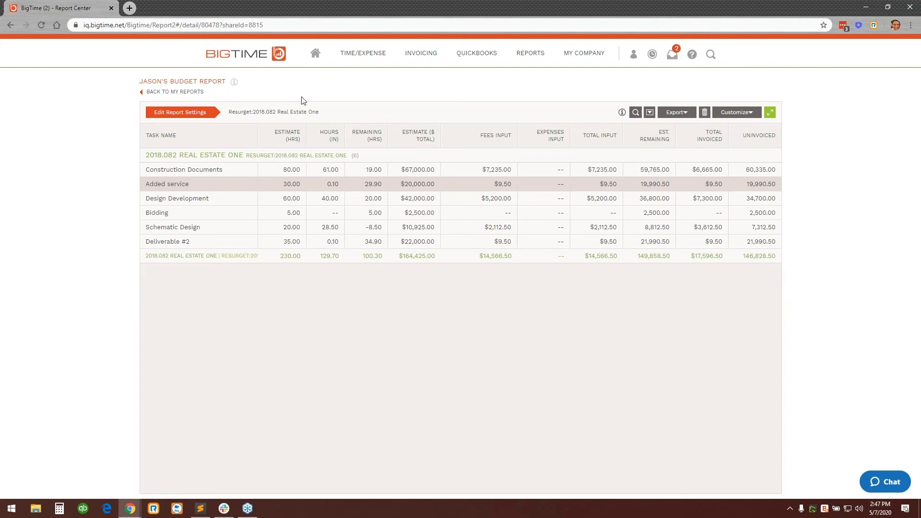
pyautogui.click(177, 93)
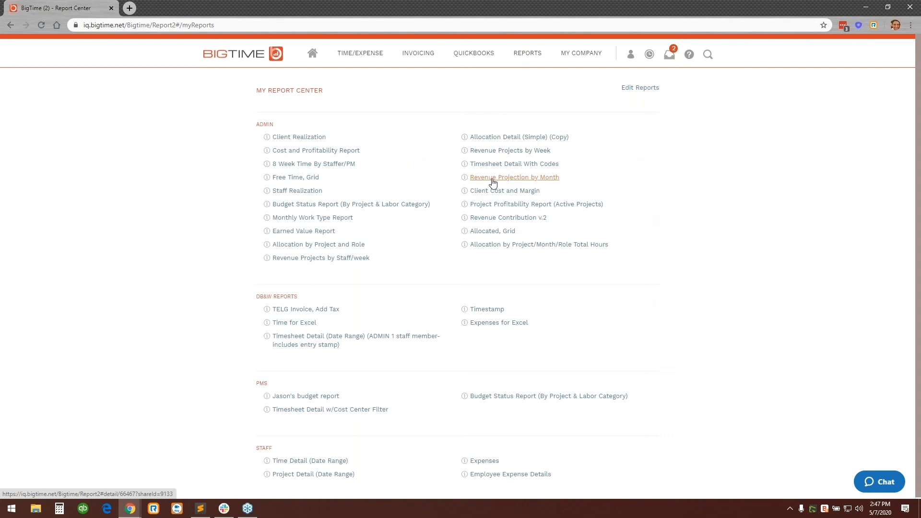
# Examine the Sports Park design tasks in the Revenue Projection by Month report, and return to My Reports.
pyautogui.click(549, 179)
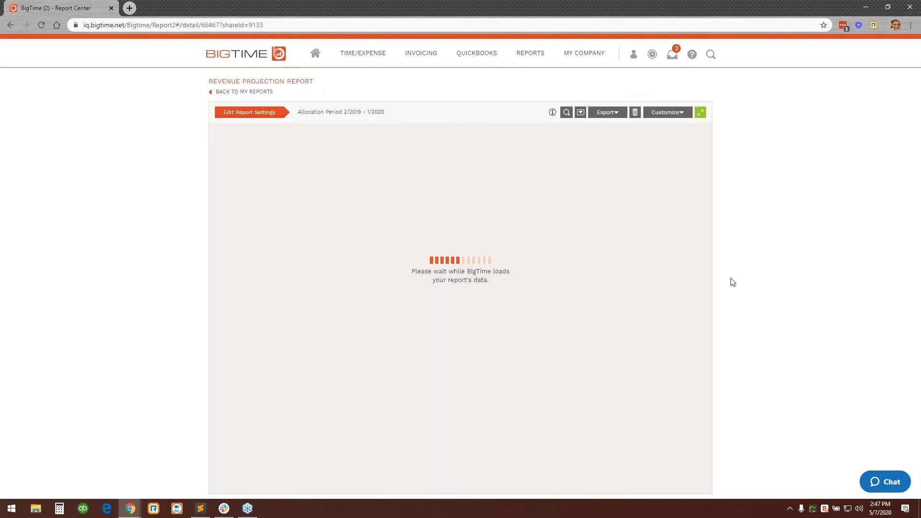
pyautogui.scroll(-7, 479, 260)
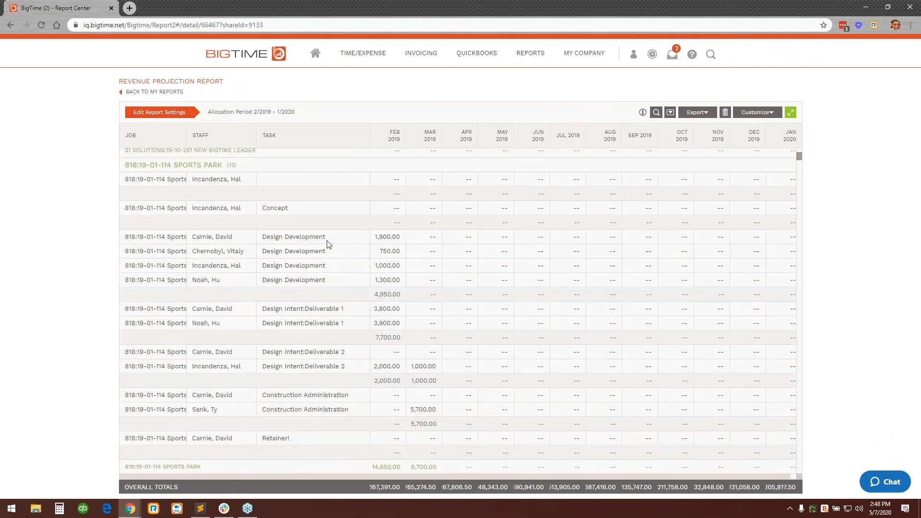
pyautogui.click(234, 239)
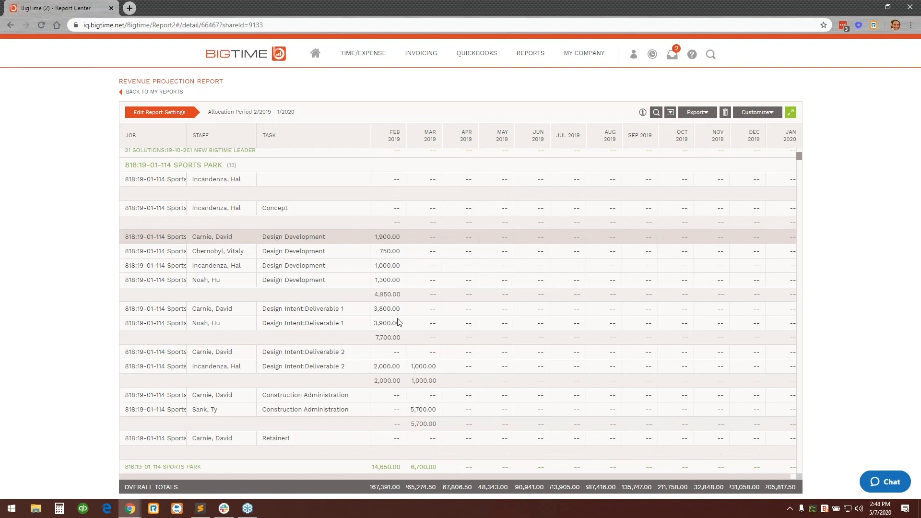
pyautogui.click(382, 294)
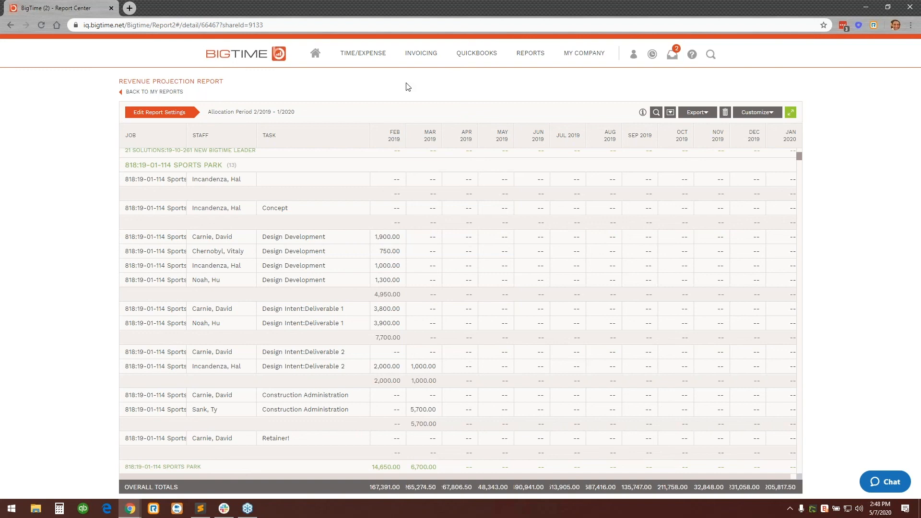
pyautogui.click(183, 95)
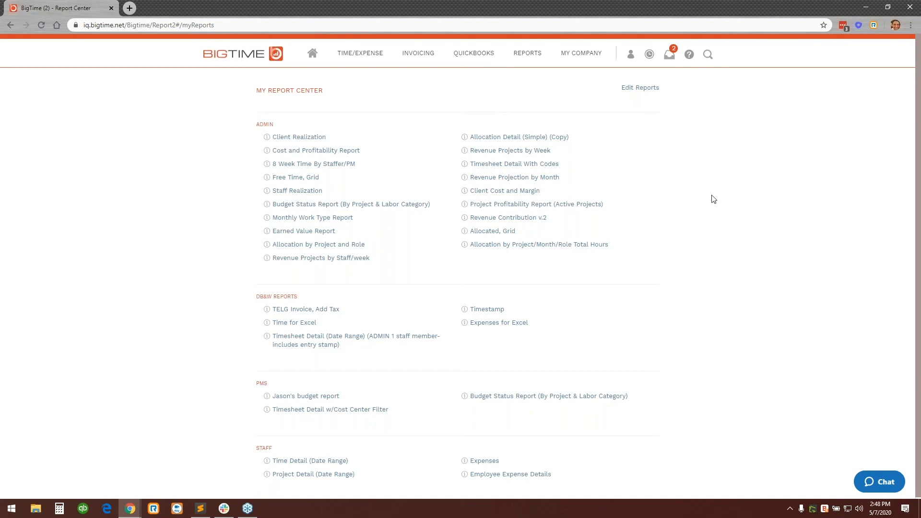
# Return to the dashboard and switch to the webinar deck in Google Slides, showing the Conversion Process slide.
pyautogui.click(316, 56)
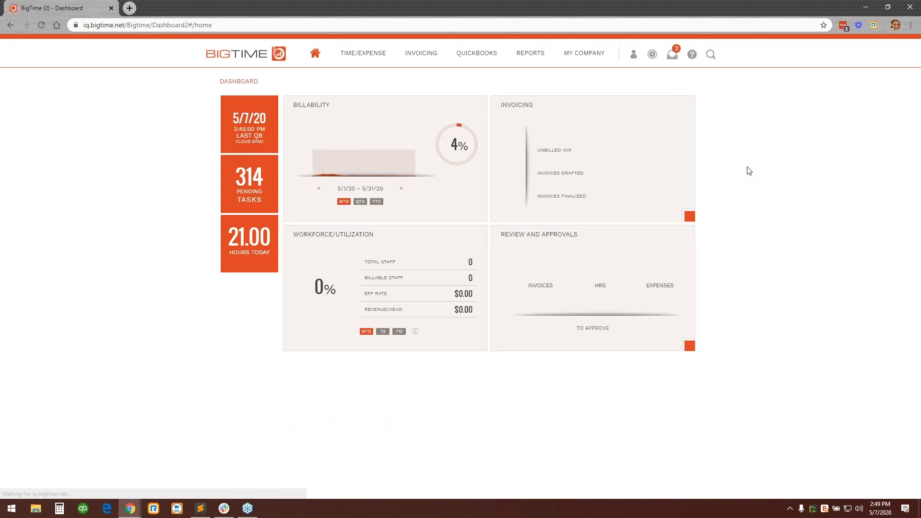
pyautogui.hotkey('alt', 'Tab')
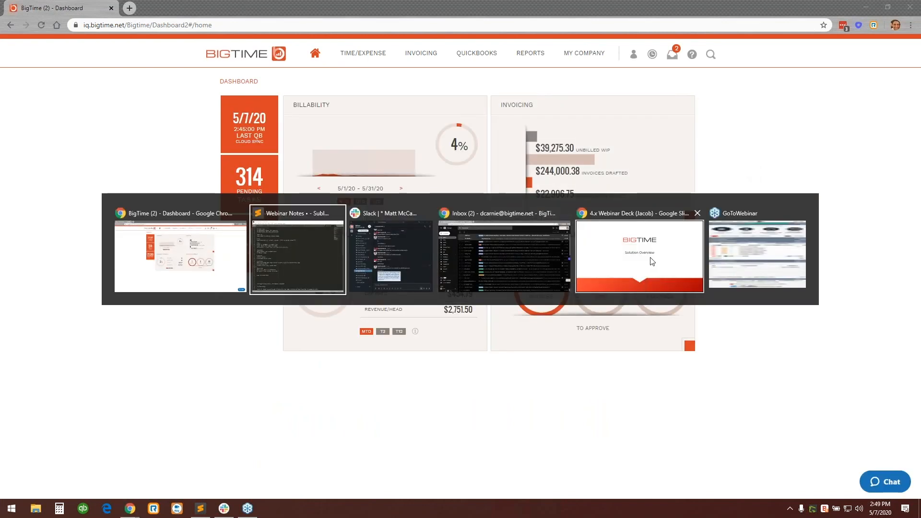
pyautogui.click(872, 235)
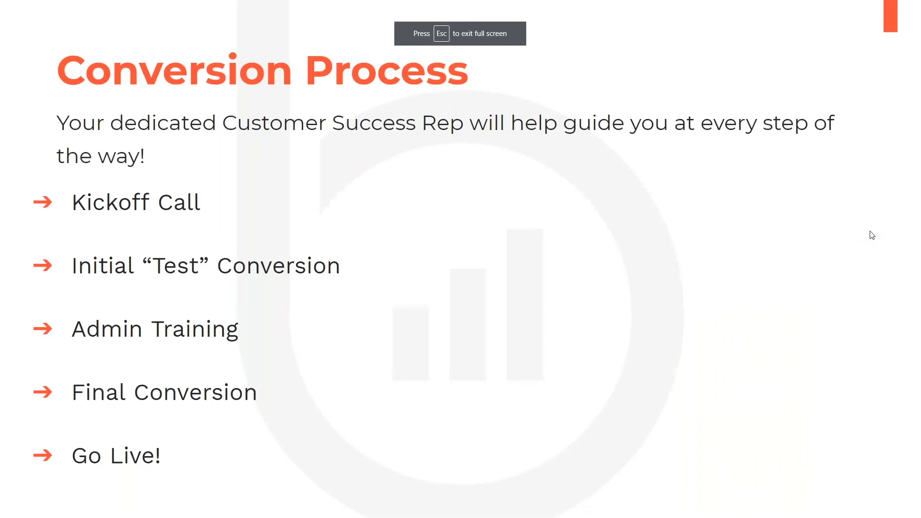